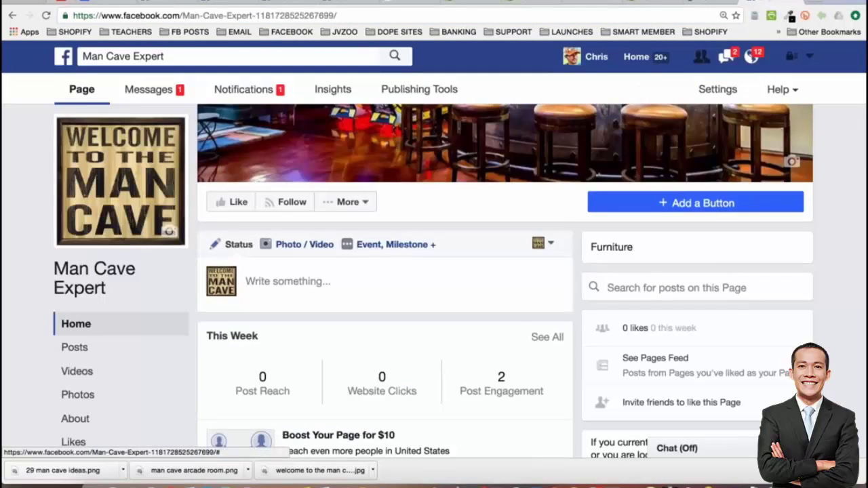
Check the Man Cave Expert post's Publish options (Schedule, Backdate, Save Draft), then go to the Pitbull Lovers page
{"action": "left_click", "coordinate": [333, 276]}
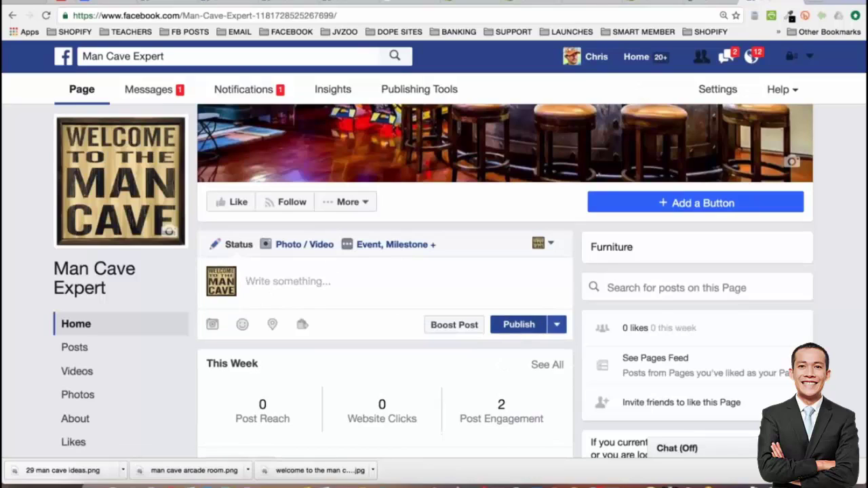
{"action": "left_click", "coordinate": [557, 325]}
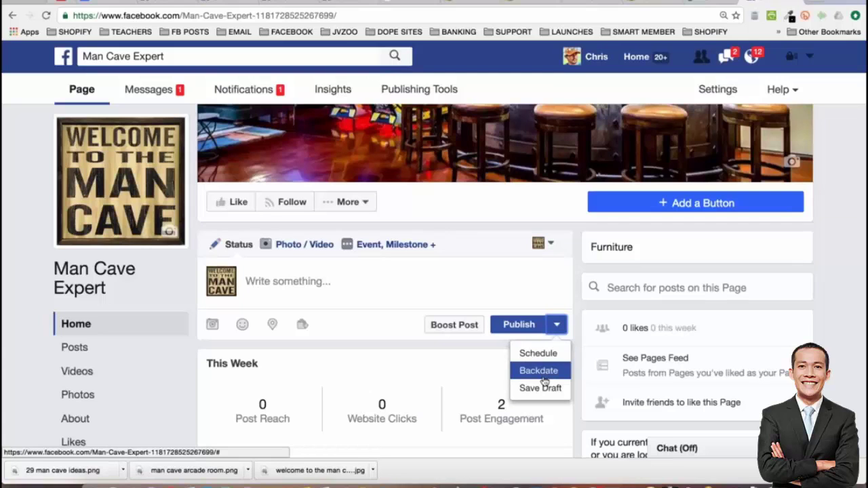
{"action": "scroll", "coordinate": [579, 361], "scroll_direction": "down", "scroll_amount": 1}
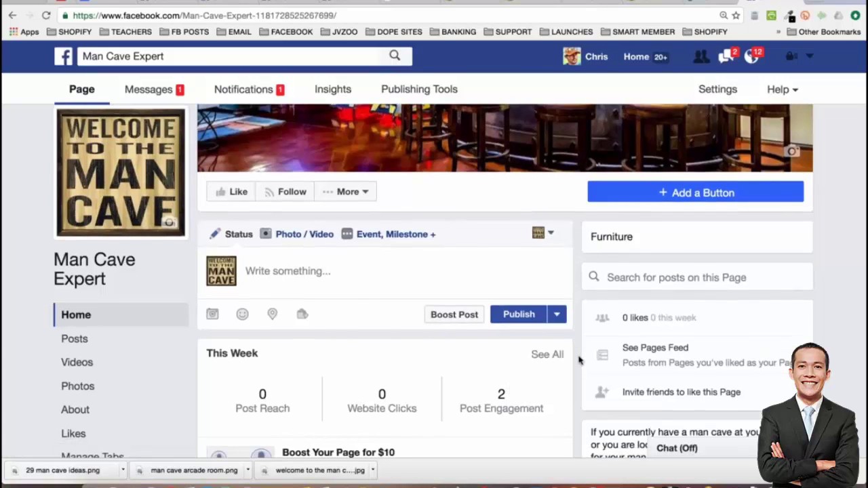
{"action": "scroll", "coordinate": [579, 361], "scroll_direction": "down", "scroll_amount": 3}
{"action": "scroll", "coordinate": [342, 316], "scroll_direction": "up", "scroll_amount": 5}
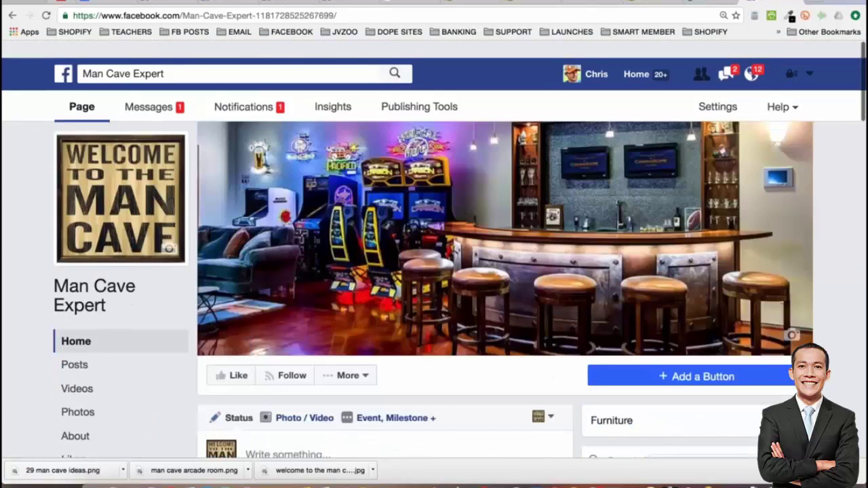
{"action": "scroll", "coordinate": [285, 307], "scroll_direction": "down", "scroll_amount": 4}
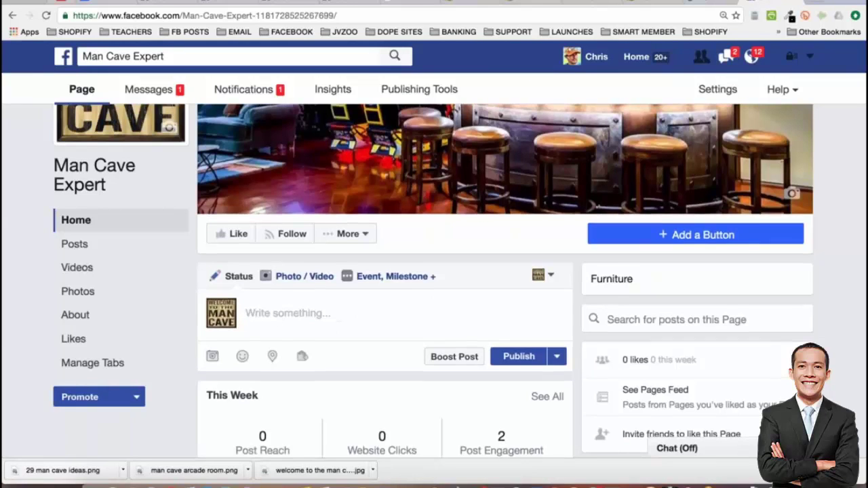
{"action": "scroll", "coordinate": [289, 394], "scroll_direction": "up", "scroll_amount": 3}
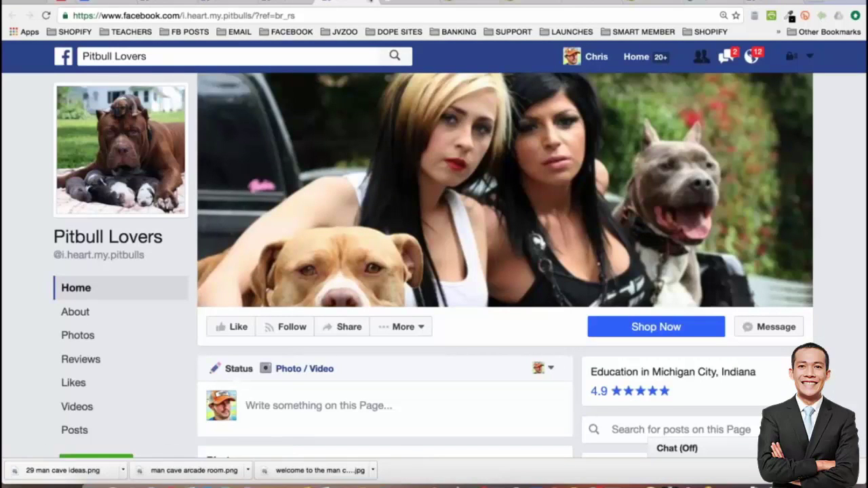
Open the Pitbull Lovers Timeline Photos album and scroll through its pitbull hoodie designs
{"action": "left_click", "coordinate": [86, 335]}
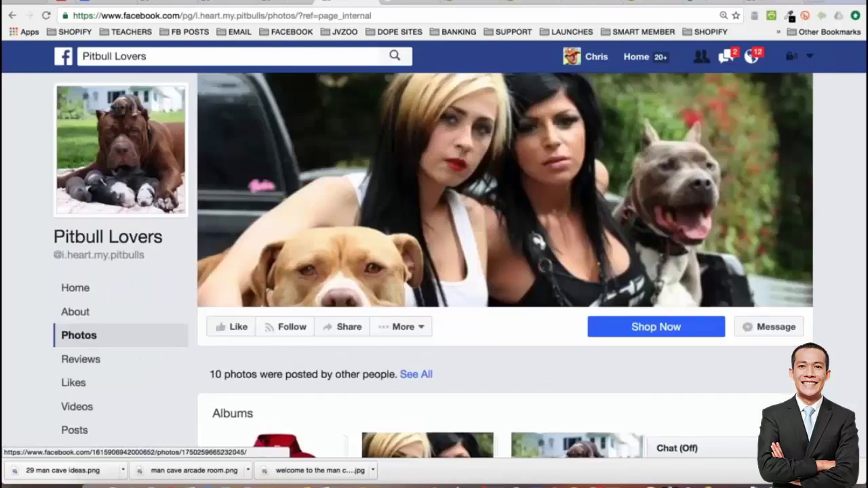
{"action": "scroll", "coordinate": [428, 400], "scroll_direction": "down", "scroll_amount": 1}
{"action": "scroll", "coordinate": [275, 301], "scroll_direction": "down", "scroll_amount": 2}
{"action": "left_click", "coordinate": [275, 300]}
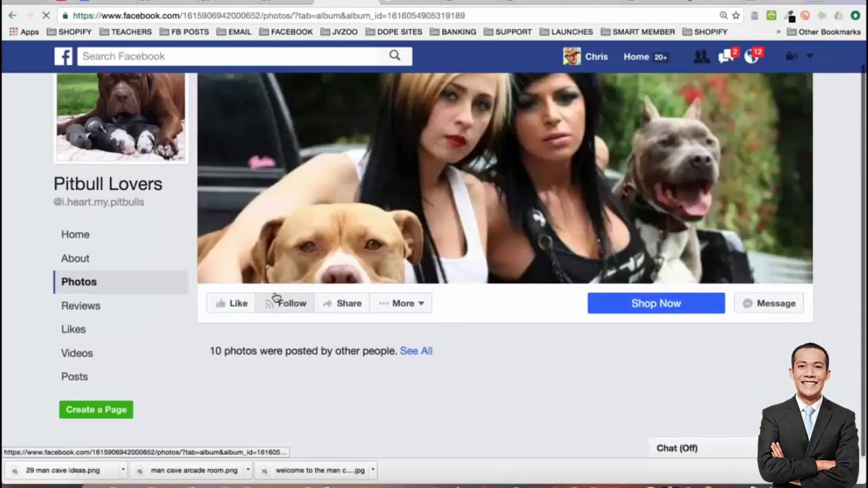
{"action": "scroll", "coordinate": [708, 276], "scroll_direction": "down", "scroll_amount": 3}
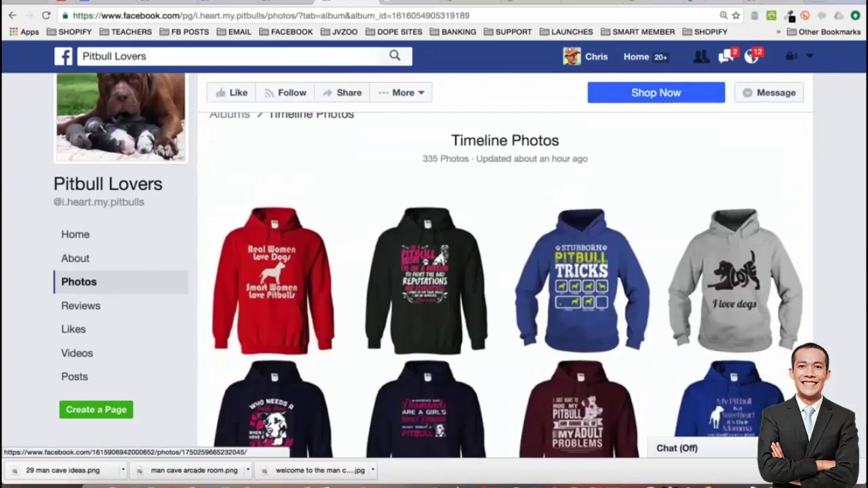
{"action": "scroll", "coordinate": [708, 277], "scroll_direction": "down", "scroll_amount": 7}
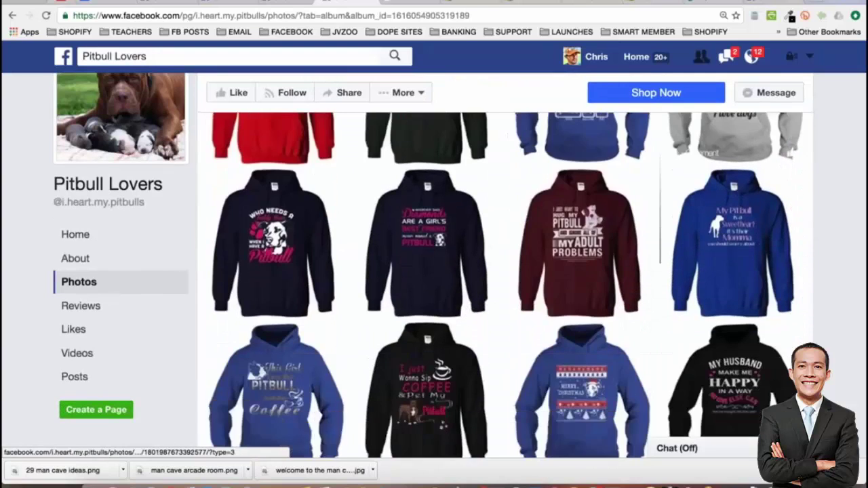
{"action": "scroll", "coordinate": [708, 276], "scroll_direction": "down", "scroll_amount": 6}
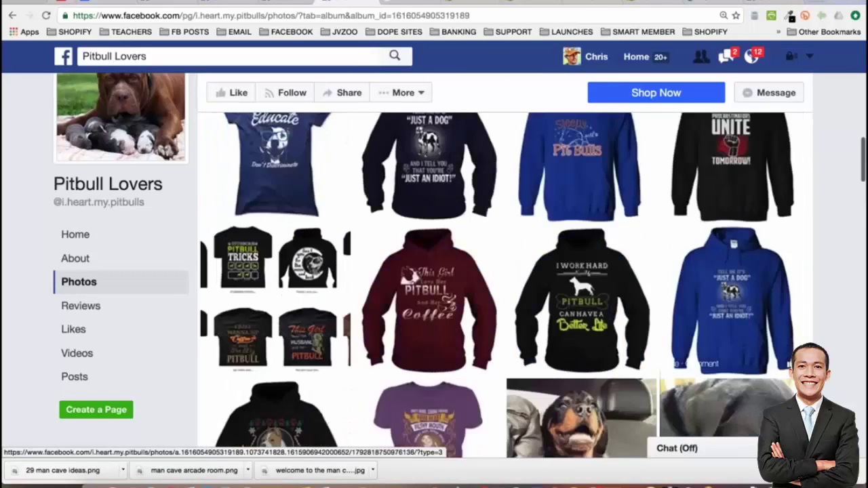
{"action": "key", "text": "super+r"}
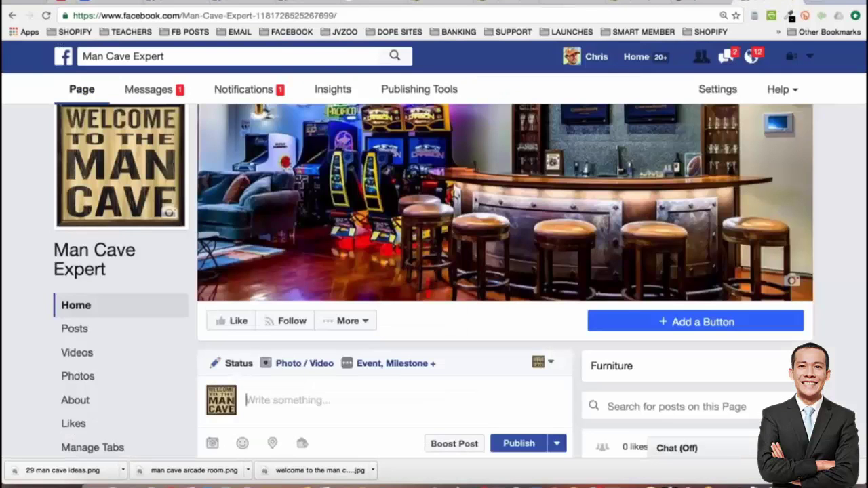
Look at the Man Cave Expert page's More options, then open a new tab to Google
{"action": "left_click", "coordinate": [348, 321]}
{"action": "scroll", "coordinate": [348, 272], "scroll_direction": "down", "scroll_amount": 2}
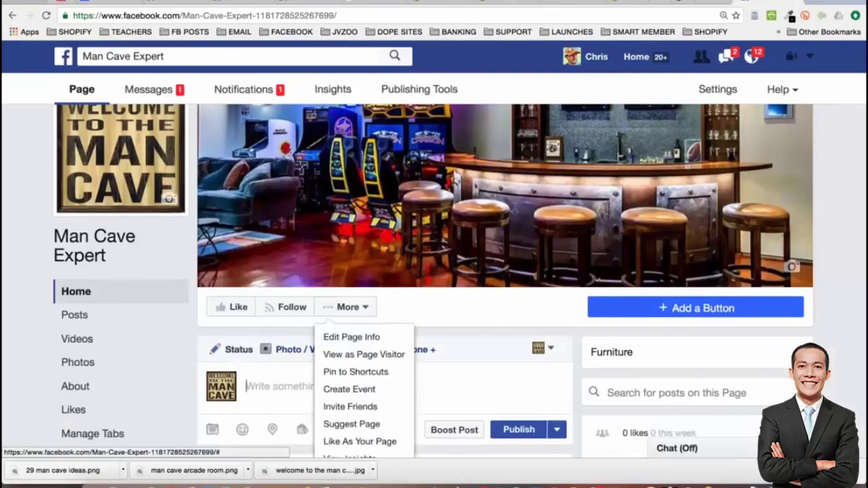
{"action": "left_click", "coordinate": [291, 306]}
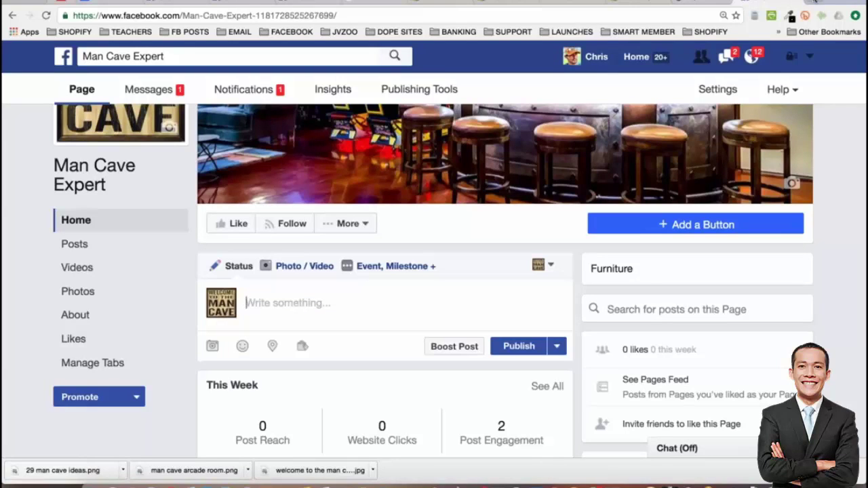
{"action": "left_click", "coordinate": [814, 2]}
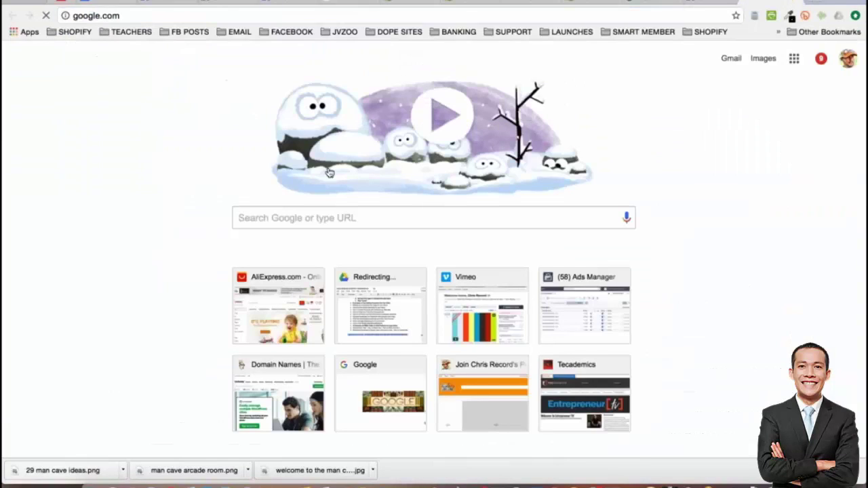
Search Google for 'site:myshopify.com man cave' and open the Sweet Mancave Co. store
{"action": "type", "text": "site:myshopify.com "}
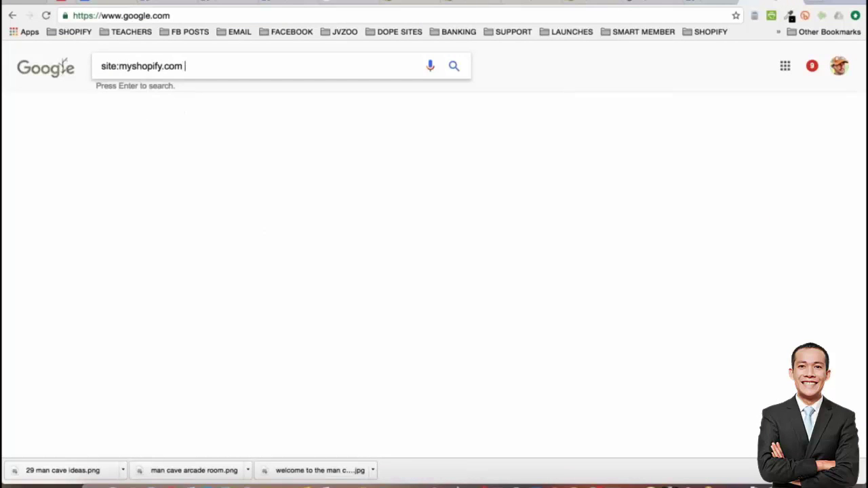
{"action": "type", "text": "man cave"}
{"action": "key", "text": "Return"}
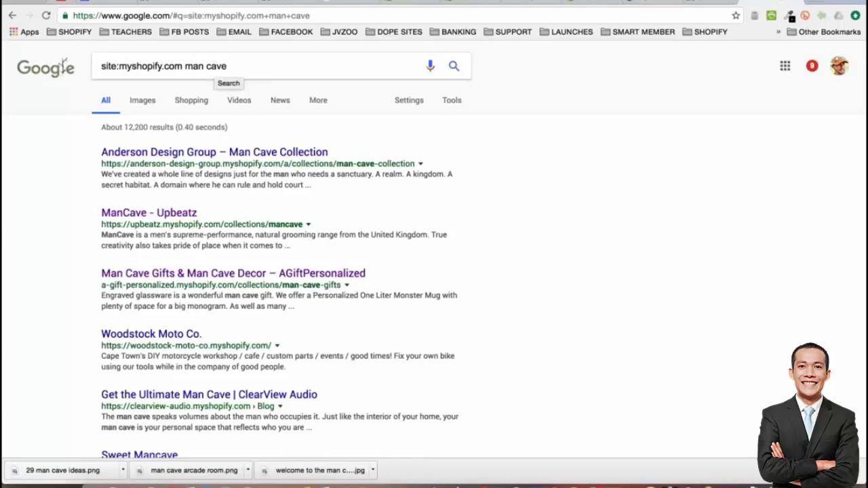
{"action": "scroll", "coordinate": [72, 175], "scroll_direction": "down", "scroll_amount": 1}
{"action": "scroll", "coordinate": [71, 175], "scroll_direction": "down", "scroll_amount": 3}
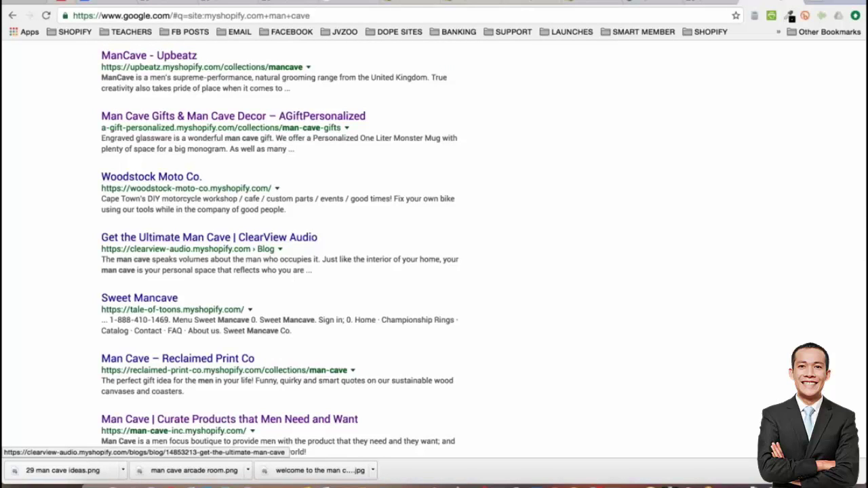
{"action": "left_click", "coordinate": [139, 299]}
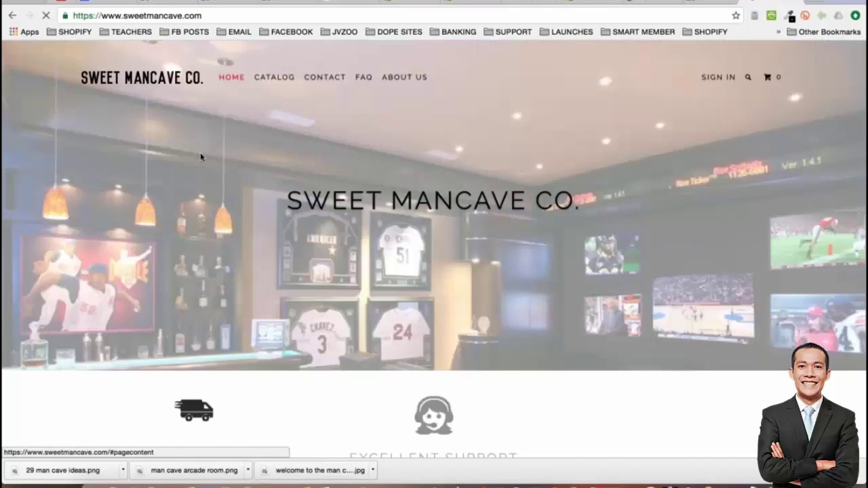
Browse the Sweet Mancave catalog and its Decorations type, then head back toward the Google results
{"action": "scroll", "coordinate": [200, 152], "scroll_direction": "down", "scroll_amount": 3}
{"action": "scroll", "coordinate": [434, 248], "scroll_direction": "down", "scroll_amount": 5}
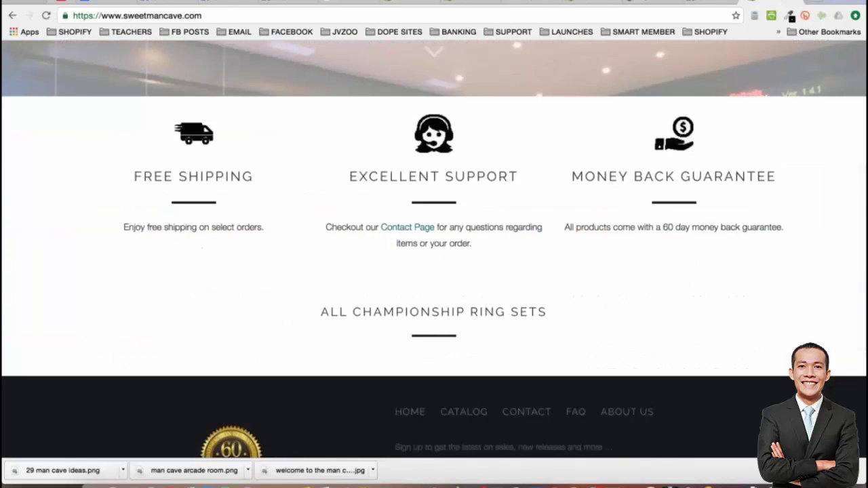
{"action": "scroll", "coordinate": [434, 248], "scroll_direction": "up", "scroll_amount": 7}
{"action": "left_click", "coordinate": [274, 77]}
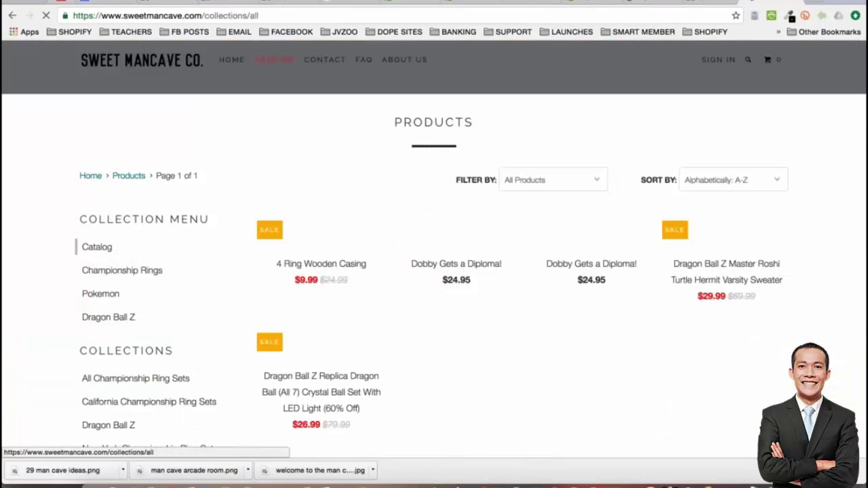
{"action": "scroll", "coordinate": [34, 217], "scroll_direction": "down", "scroll_amount": 1}
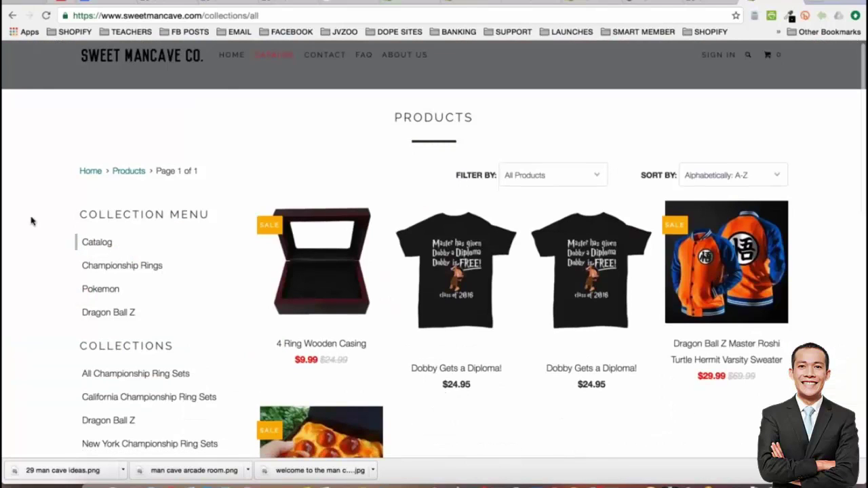
{"action": "scroll", "coordinate": [30, 220], "scroll_direction": "down", "scroll_amount": 2}
{"action": "scroll", "coordinate": [30, 221], "scroll_direction": "down", "scroll_amount": 1}
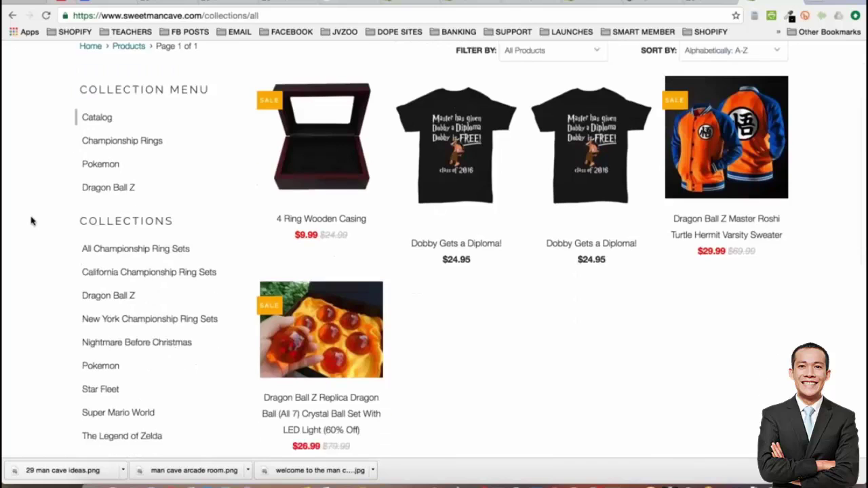
{"action": "scroll", "coordinate": [31, 220], "scroll_direction": "down", "scroll_amount": 5}
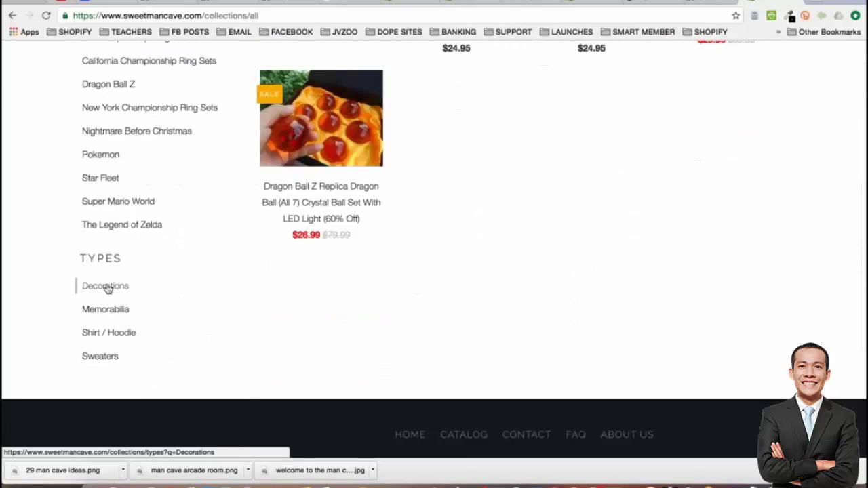
{"action": "left_click", "coordinate": [107, 287]}
{"action": "left_click", "coordinate": [11, 15]}
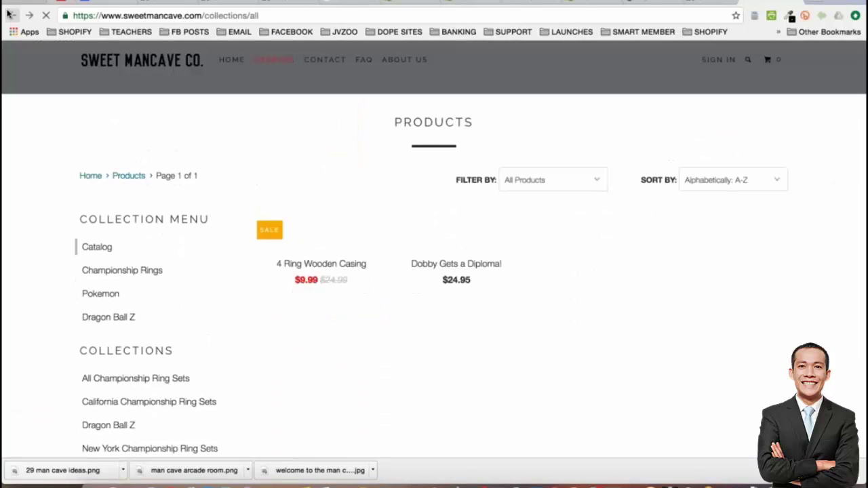
{"action": "left_click", "coordinate": [11, 15]}
Return to Google and refine the search to 'site:myshopify.com man cave wall poster'
{"action": "left_click", "coordinate": [11, 15]}
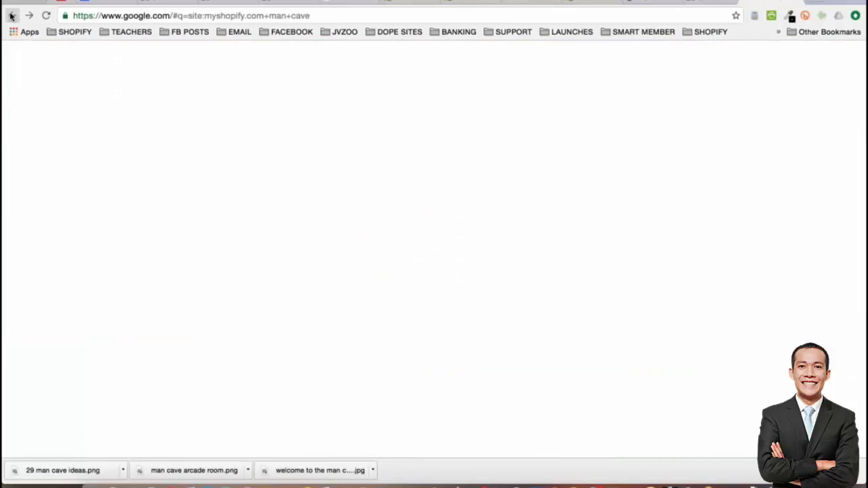
{"action": "scroll", "coordinate": [49, 221], "scroll_direction": "down", "scroll_amount": 5}
{"action": "scroll", "coordinate": [48, 221], "scroll_direction": "down", "scroll_amount": 3}
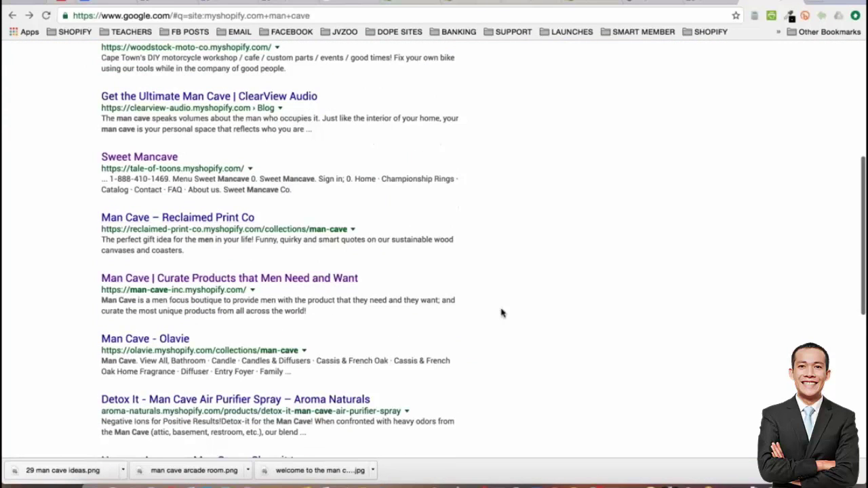
{"action": "scroll", "coordinate": [502, 313], "scroll_direction": "up", "scroll_amount": 10}
{"action": "left_click", "coordinate": [290, 64]}
{"action": "type", "text": "deco"}
{"action": "key", "text": "BackSpace"}
{"action": "key", "text": "BackSpace"}
{"action": "key", "text": "BackSpace"}
{"action": "key", "text": "BackSpace"}
{"action": "type", "text": "wall poster"}
{"action": "key", "text": "Return"}
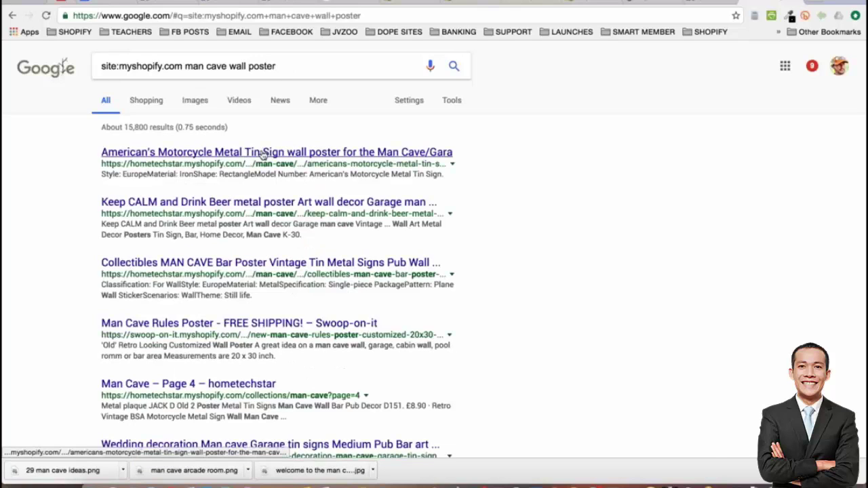
Preview the Keep CALM and Drink Beer and Man Cave Rules poster results, then show search Tools
{"action": "left_click", "coordinate": [205, 202]}
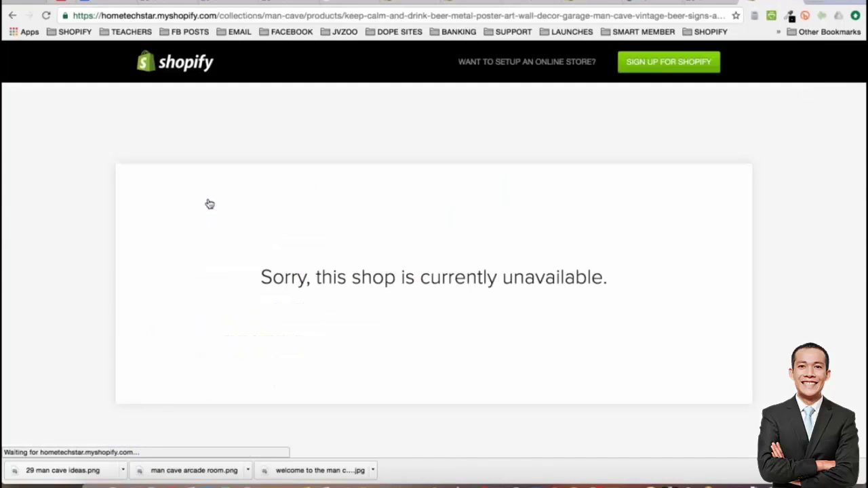
{"action": "left_click", "coordinate": [12, 15]}
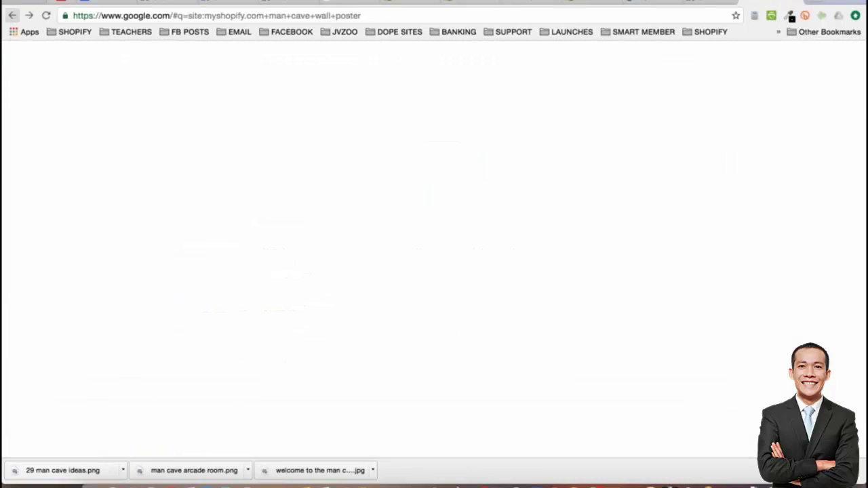
{"action": "left_click", "coordinate": [239, 323]}
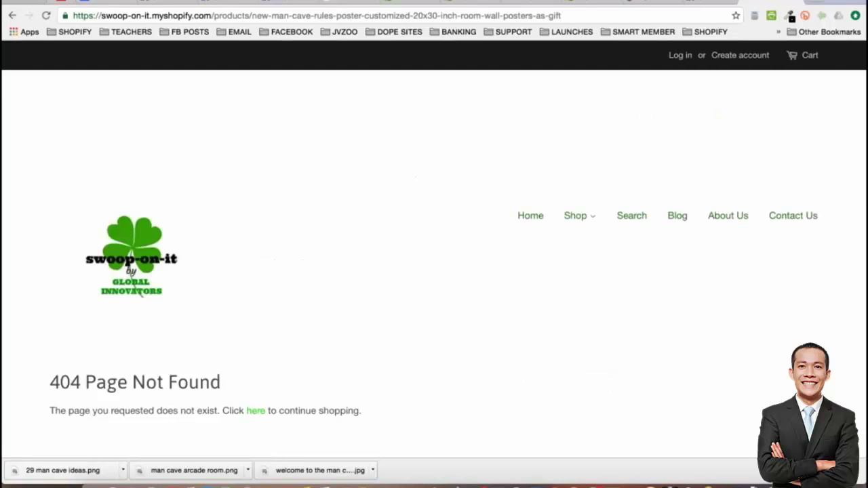
{"action": "left_click", "coordinate": [12, 15]}
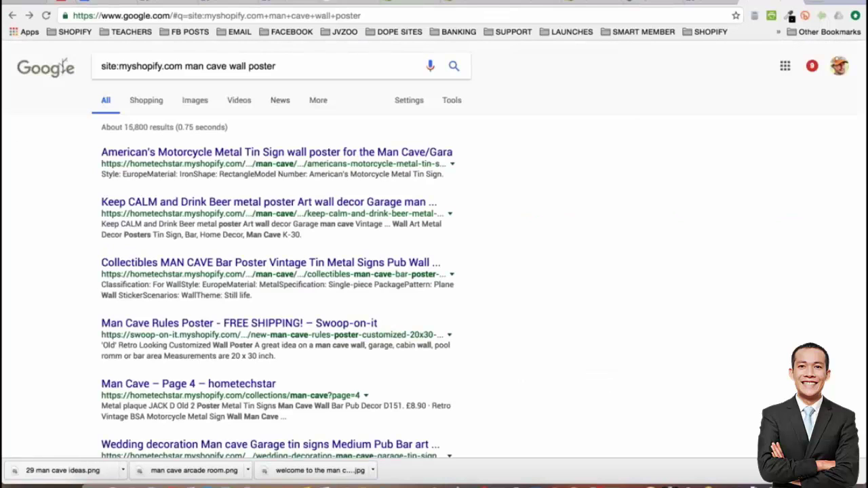
{"action": "left_click", "coordinate": [453, 102]}
Filter results to Past month, then widen to Past year, and preview the MODSQUID result
{"action": "left_click", "coordinate": [118, 128]}
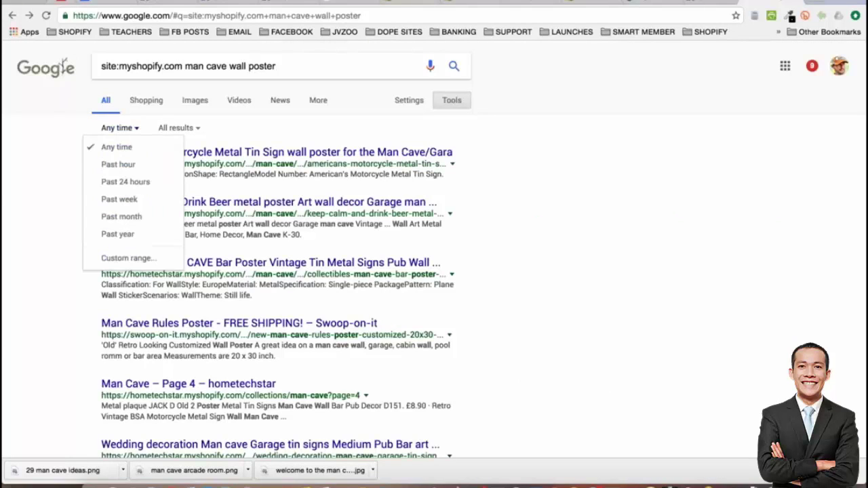
{"action": "left_click", "coordinate": [134, 224]}
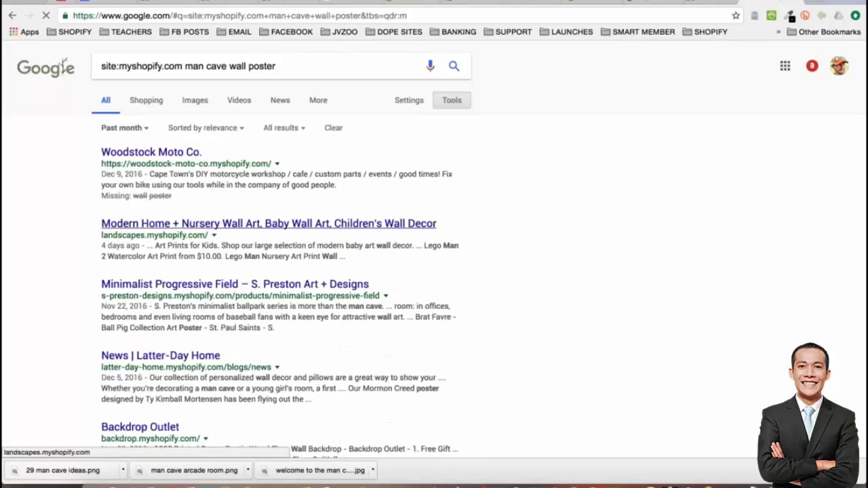
{"action": "scroll", "coordinate": [43, 186], "scroll_direction": "down", "scroll_amount": 1}
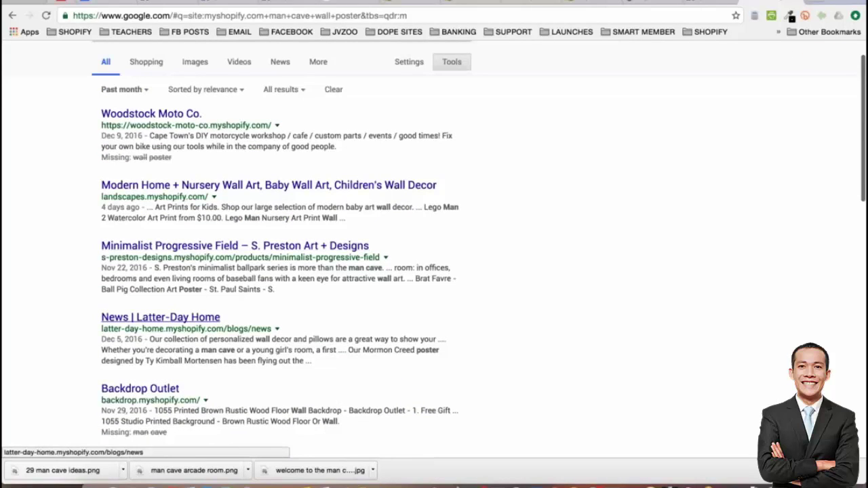
{"action": "left_click", "coordinate": [122, 89]}
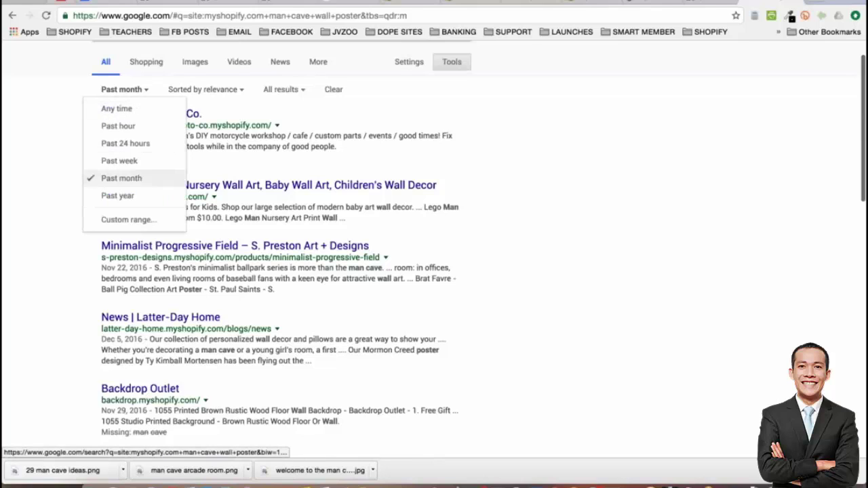
{"action": "left_click", "coordinate": [119, 195]}
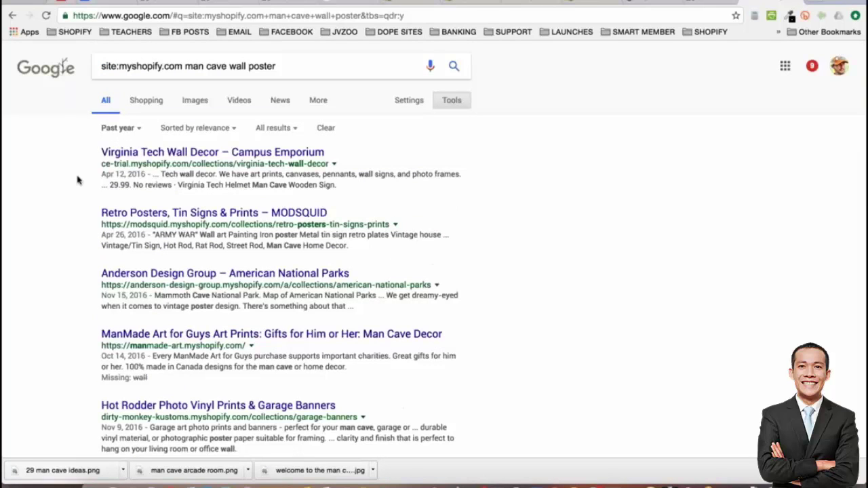
{"action": "scroll", "coordinate": [68, 190], "scroll_direction": "down", "scroll_amount": 1}
{"action": "scroll", "coordinate": [57, 202], "scroll_direction": "down", "scroll_amount": 1}
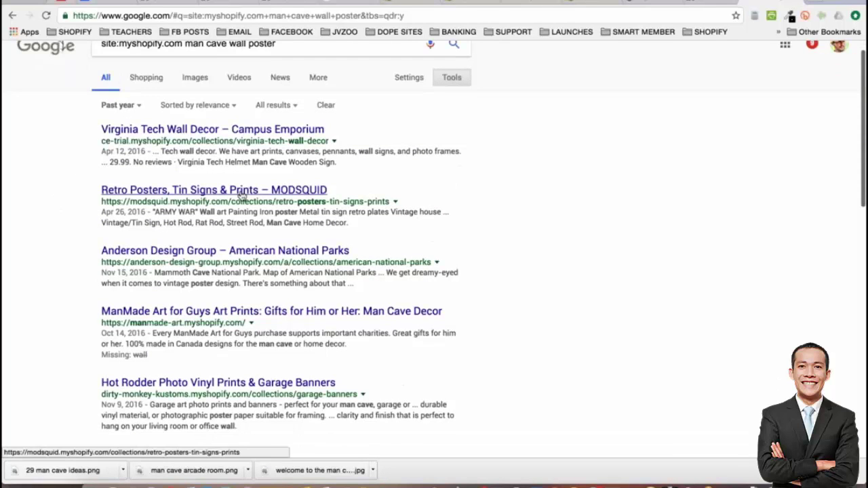
{"action": "left_click", "coordinate": [242, 195]}
{"action": "key", "text": "super+Left"}
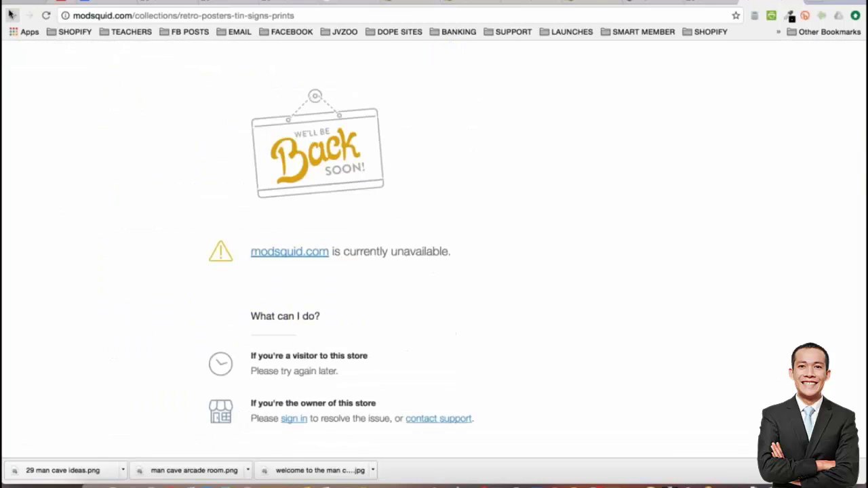
{"action": "scroll", "coordinate": [92, 278], "scroll_direction": "down", "scroll_amount": 5}
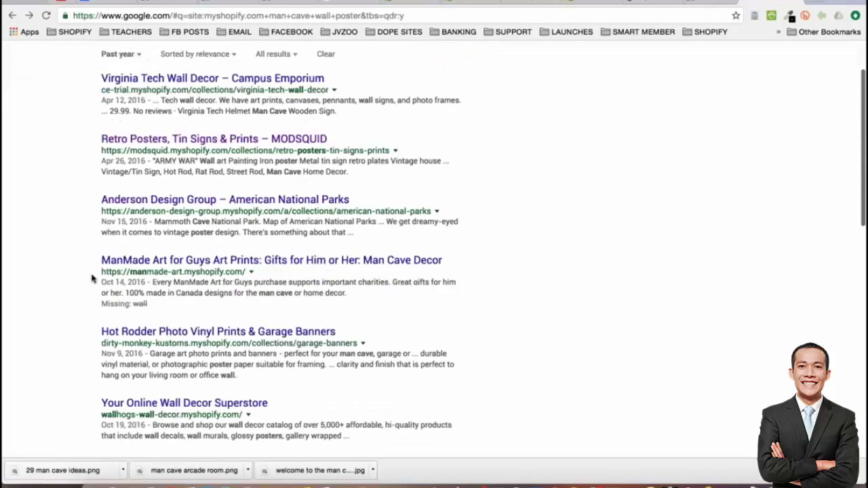
Preview the Your Online Wall Decor Superstore result and return to the search results
{"action": "scroll", "coordinate": [136, 224], "scroll_direction": "down", "scroll_amount": 1}
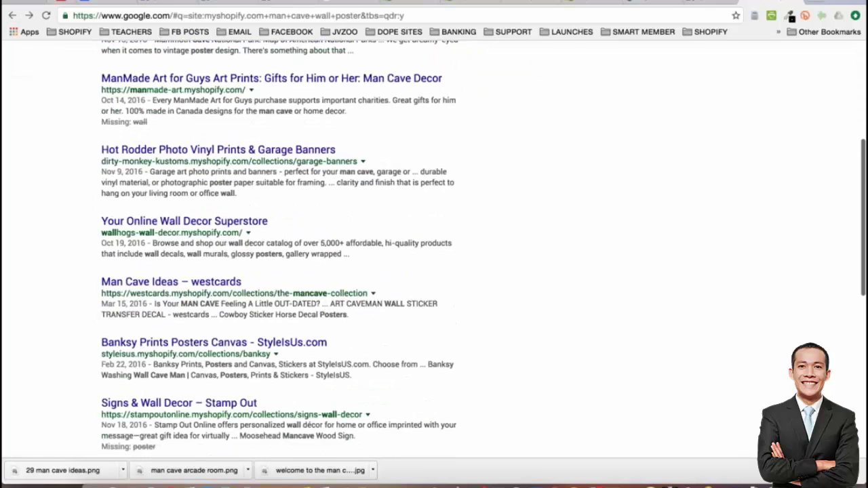
{"action": "left_click", "coordinate": [135, 221]}
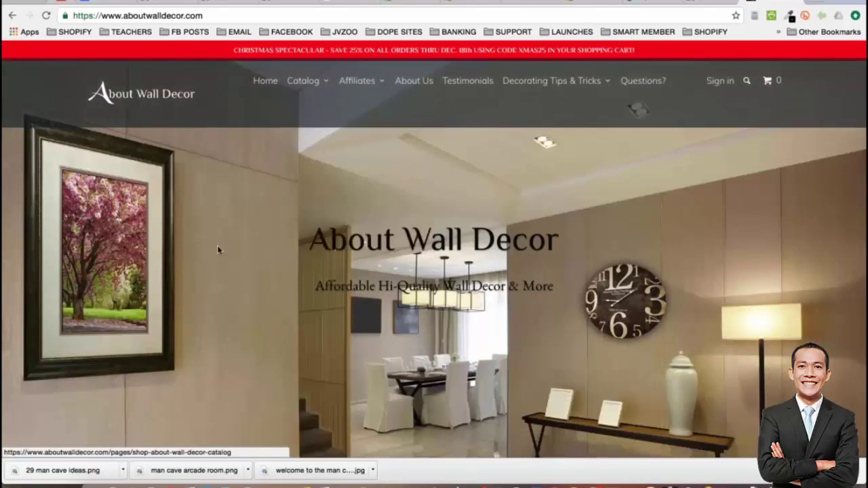
{"action": "scroll", "coordinate": [221, 250], "scroll_direction": "down", "scroll_amount": 2}
{"action": "scroll", "coordinate": [434, 250], "scroll_direction": "down", "scroll_amount": 6}
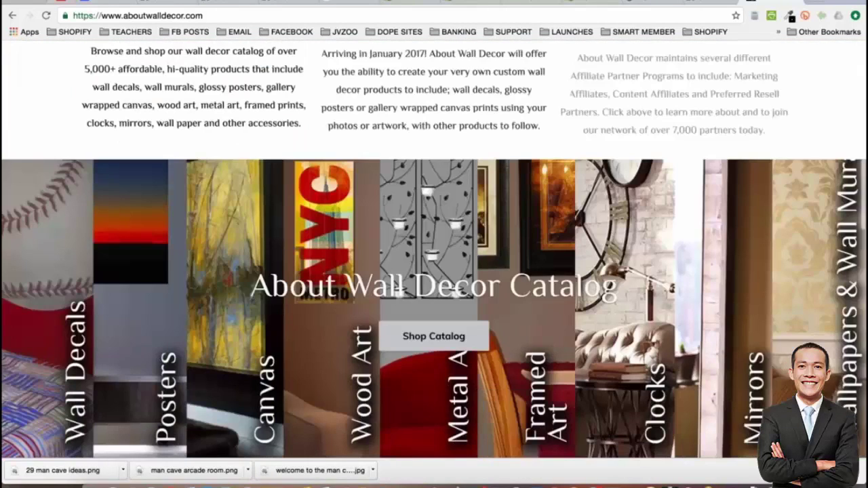
{"action": "scroll", "coordinate": [434, 249], "scroll_direction": "down", "scroll_amount": 15}
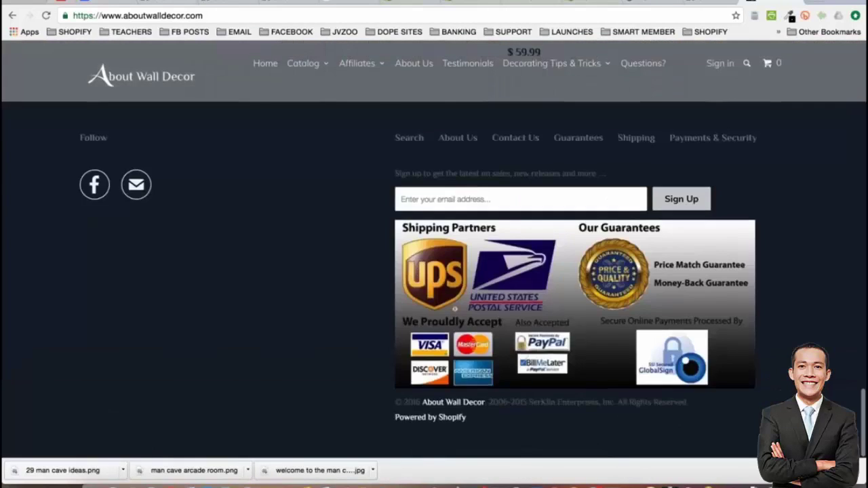
{"action": "key", "text": "alt+Left"}
Open the westcards Man Cave Ideas collection and its Art Canvas Car product
{"action": "scroll", "coordinate": [15, 200], "scroll_direction": "down", "scroll_amount": 5}
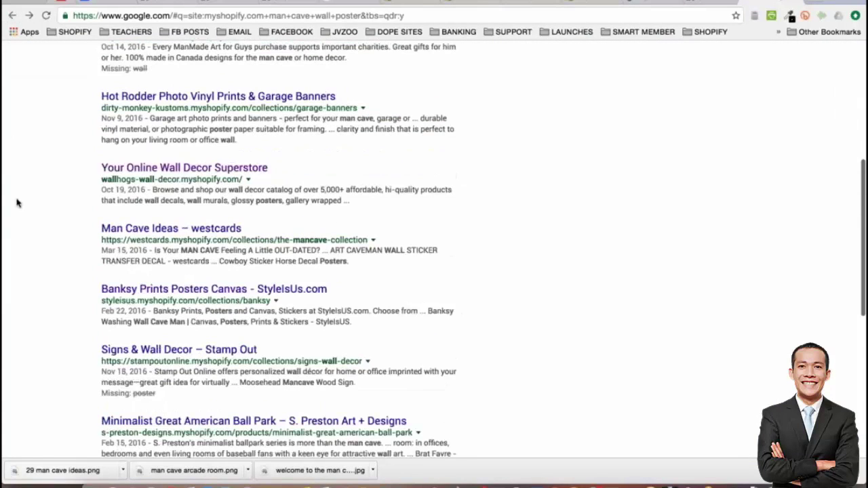
{"action": "left_click", "coordinate": [215, 212]}
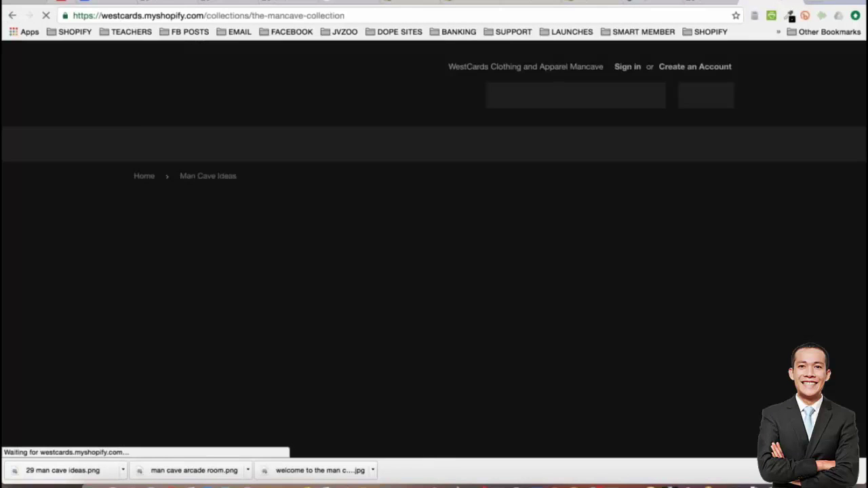
{"action": "scroll", "coordinate": [57, 175], "scroll_direction": "down", "scroll_amount": 5}
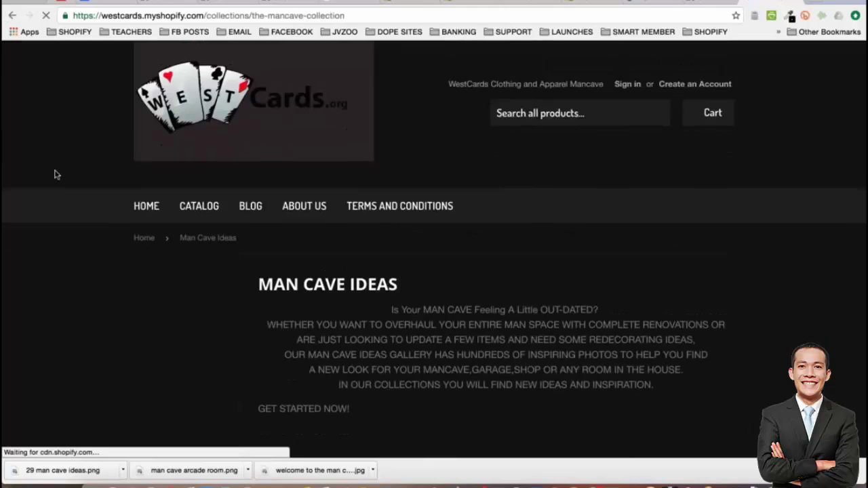
{"action": "scroll", "coordinate": [57, 175], "scroll_direction": "down", "scroll_amount": 3}
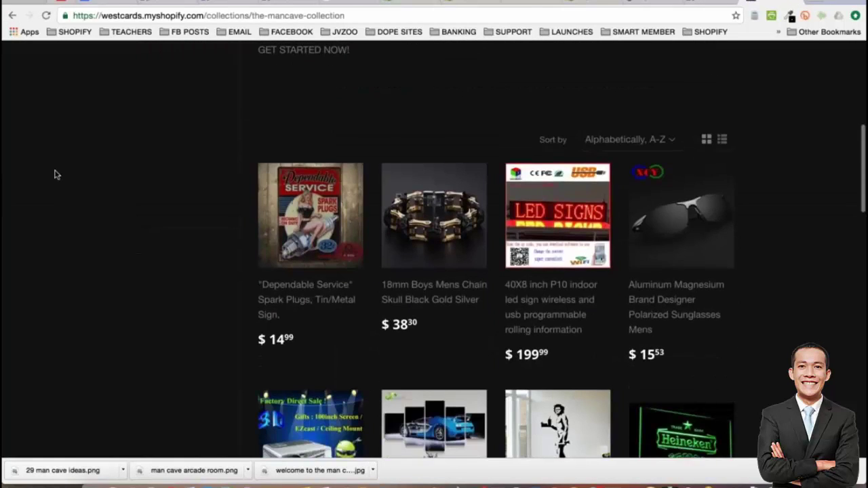
{"action": "scroll", "coordinate": [57, 175], "scroll_direction": "down", "scroll_amount": 1}
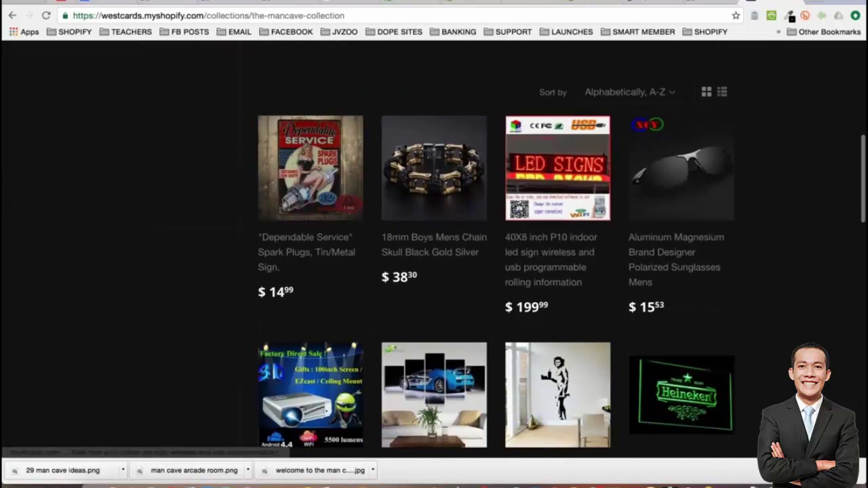
{"action": "scroll", "coordinate": [562, 262], "scroll_direction": "down", "scroll_amount": 1}
{"action": "scroll", "coordinate": [408, 456], "scroll_direction": "down", "scroll_amount": 2}
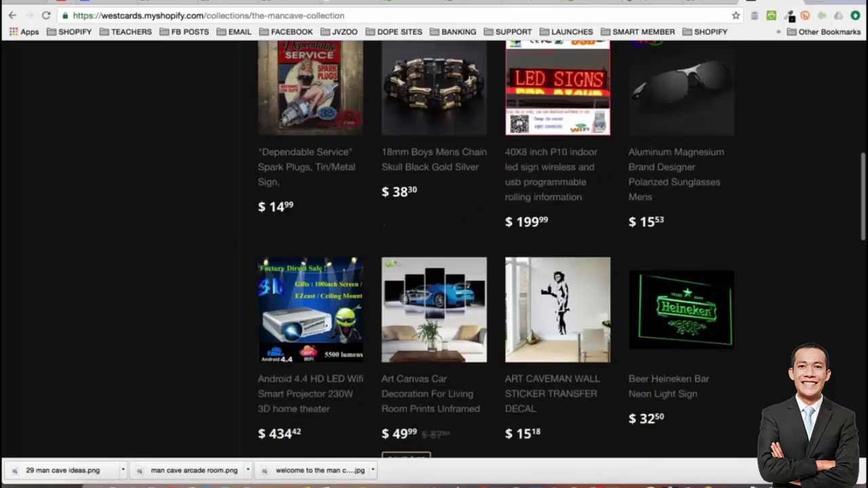
{"action": "left_click", "coordinate": [408, 456]}
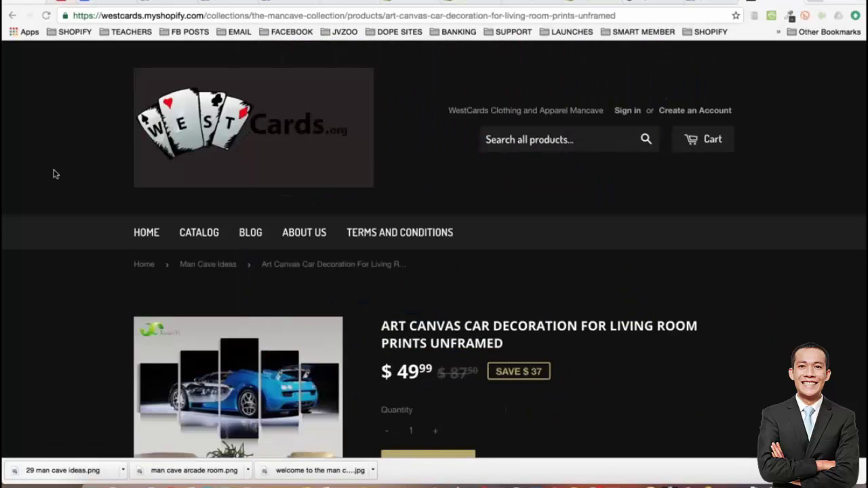
Scroll the Art Canvas Car page to its $49.99 price and XuanYi unframed print details
{"action": "scroll", "coordinate": [37, 162], "scroll_direction": "down", "scroll_amount": 1}
{"action": "scroll", "coordinate": [37, 162], "scroll_direction": "down", "scroll_amount": 1}
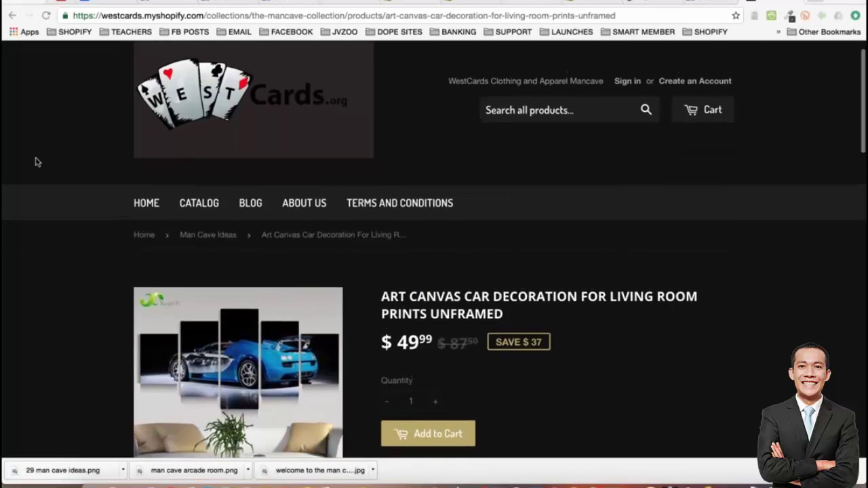
{"action": "scroll", "coordinate": [38, 162], "scroll_direction": "down", "scroll_amount": 3}
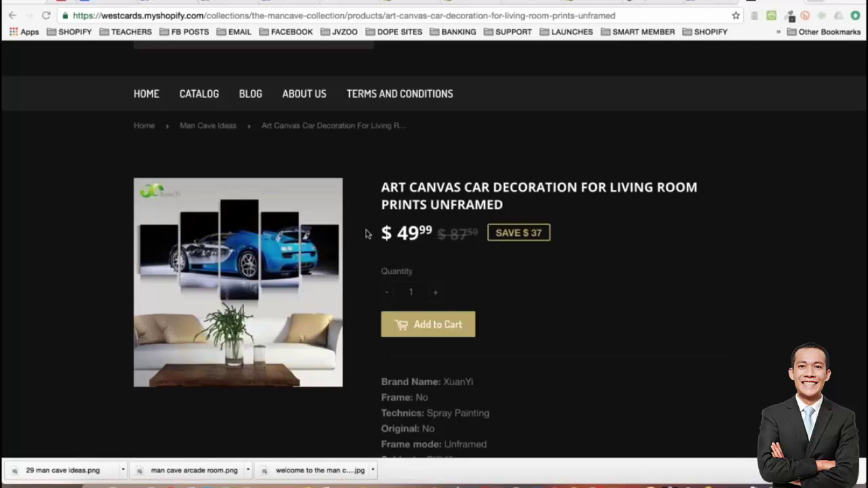
{"action": "scroll", "coordinate": [418, 248], "scroll_direction": "down", "scroll_amount": 1}
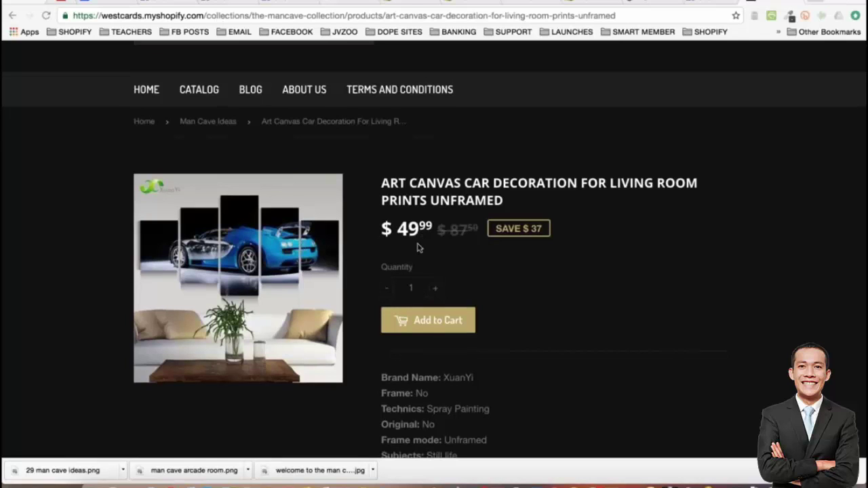
{"action": "scroll", "coordinate": [418, 248], "scroll_direction": "down", "scroll_amount": 1}
{"action": "scroll", "coordinate": [418, 249], "scroll_direction": "down", "scroll_amount": 1}
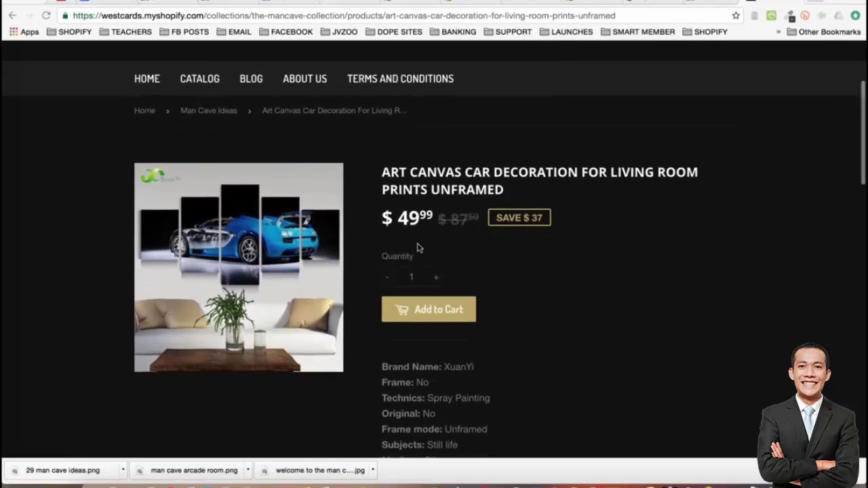
Save the blue car canvas product image to the Desktop as 'car canvas picture.jpg'
{"action": "right_click", "coordinate": [231, 245]}
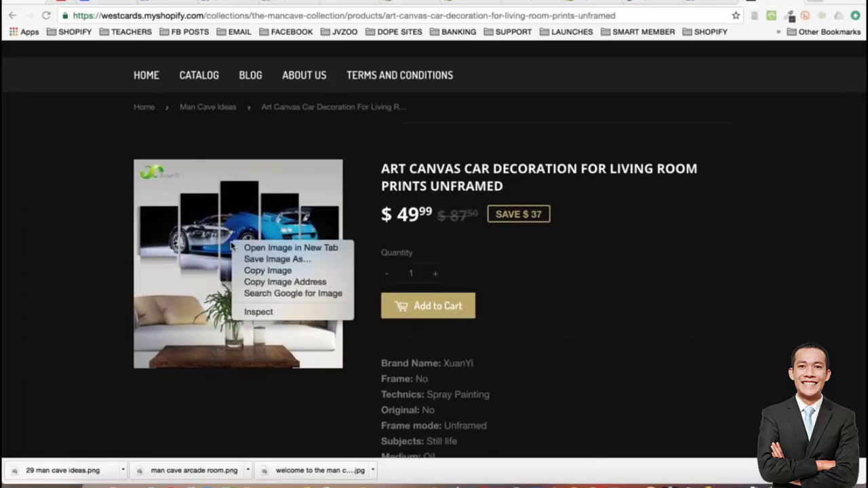
{"action": "left_click", "coordinate": [248, 259]}
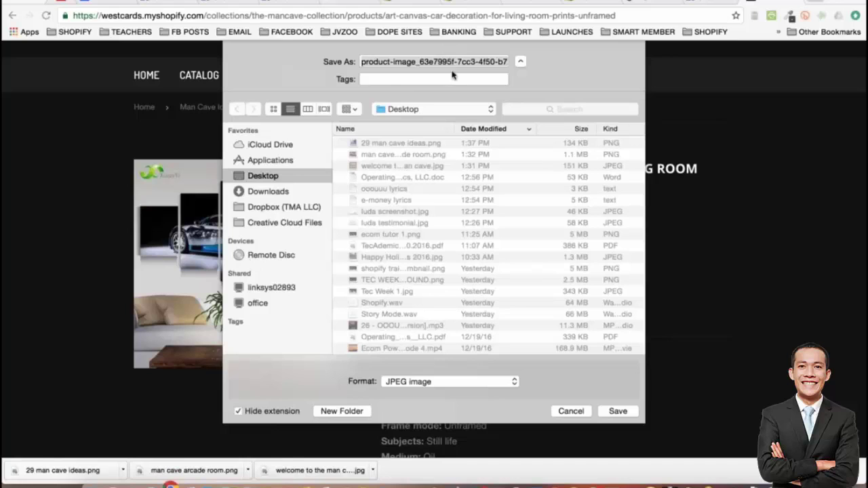
{"action": "left_click", "coordinate": [434, 61]}
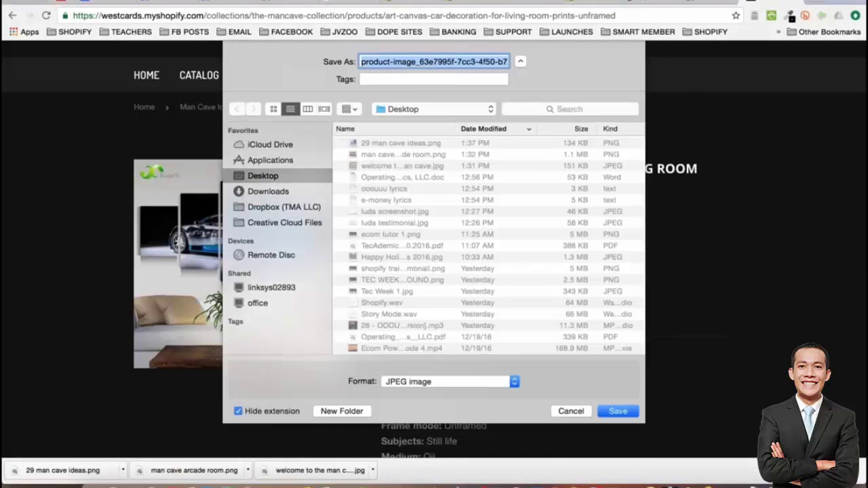
{"action": "type", "text": "car canvas picture"}
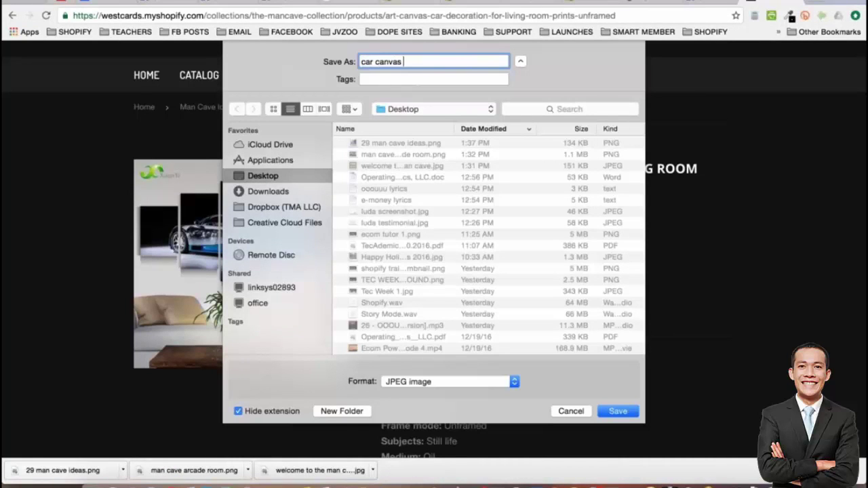
{"action": "key", "text": "Return"}
{"action": "key", "text": "super+l"}
{"action": "key", "text": "ctrl+c"}
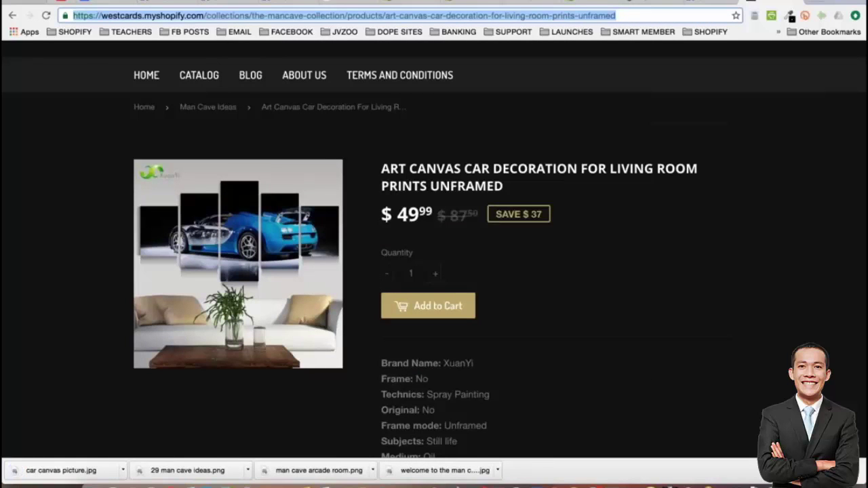
Start a photo post on the Man Cave Expert page and attach car canvas picture.jpg
{"action": "left_click", "coordinate": [708, 4]}
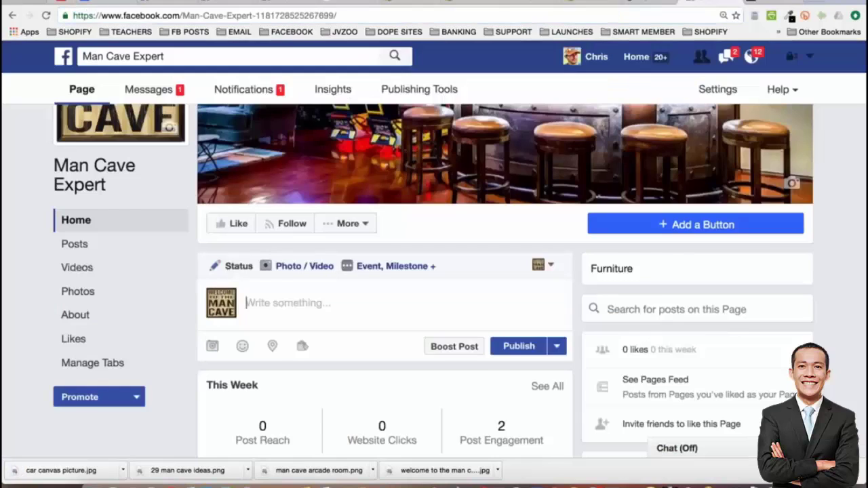
{"action": "left_click", "coordinate": [304, 266]}
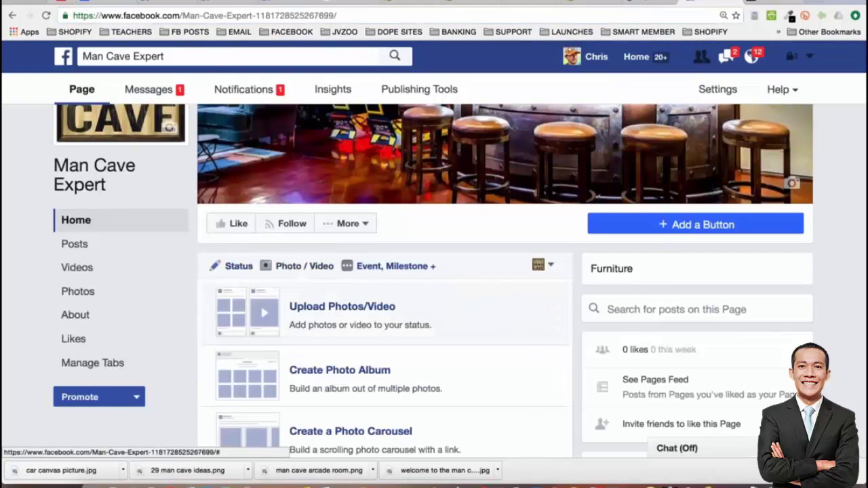
{"action": "left_click", "coordinate": [330, 306]}
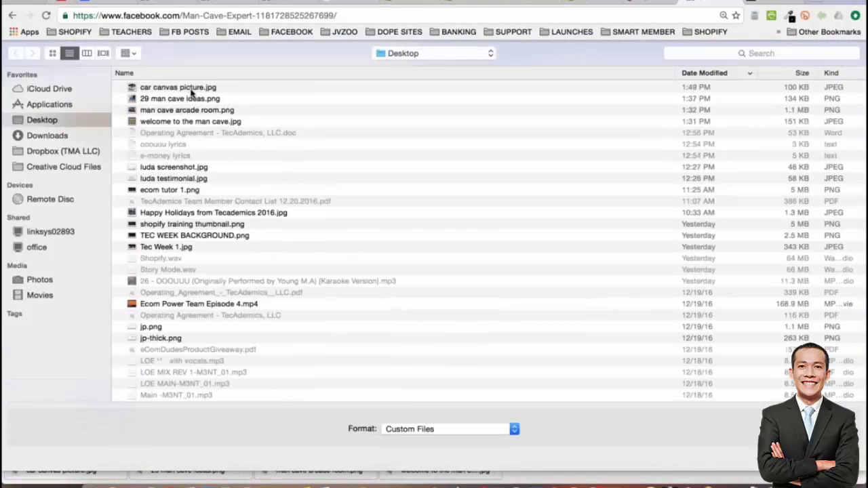
{"action": "double_click", "coordinate": [194, 87]}
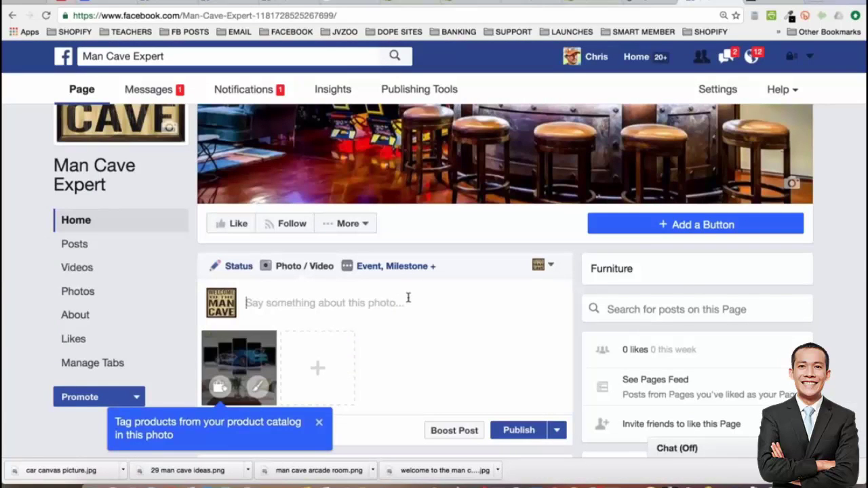
Write the caption 'CHIME IN: Would you rock this Bugatti Canvas in your man cave?'
{"action": "type", "text": "Would"}
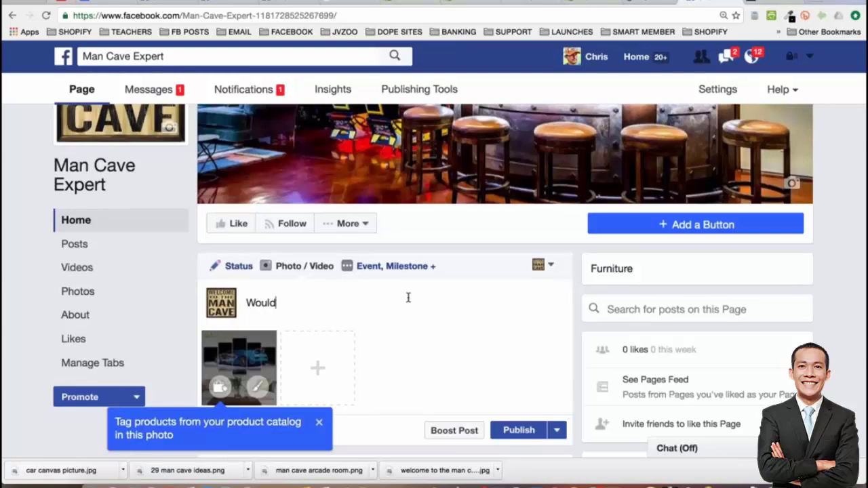
{"action": "type", "text": " you rock this c"}
{"action": "key", "text": "BackSpace"}
{"action": "type", "text": "Bugatti "}
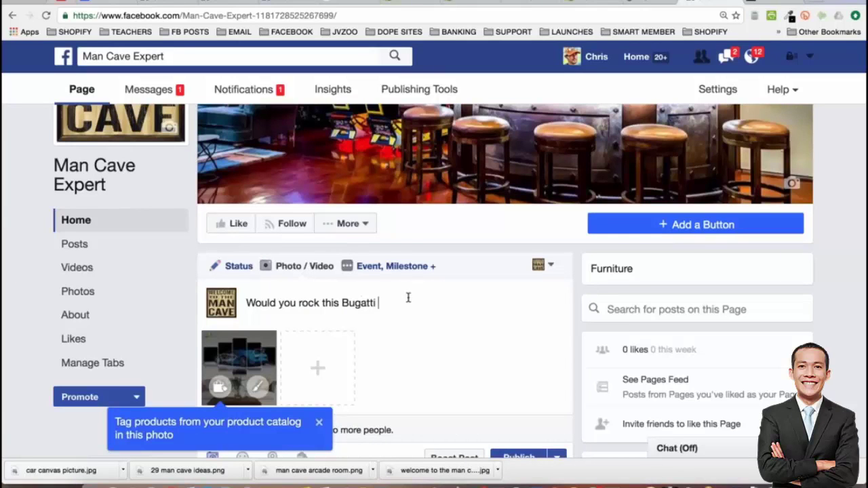
{"action": "type", "text": "Canvas in your man cave?"}
{"action": "key", "text": "Return"}
{"action": "type", "text": "Co"}
{"action": "key", "text": "BackSpace"}
{"action": "key", "text": "BackSpace"}
{"action": "key", "text": "BackSpace"}
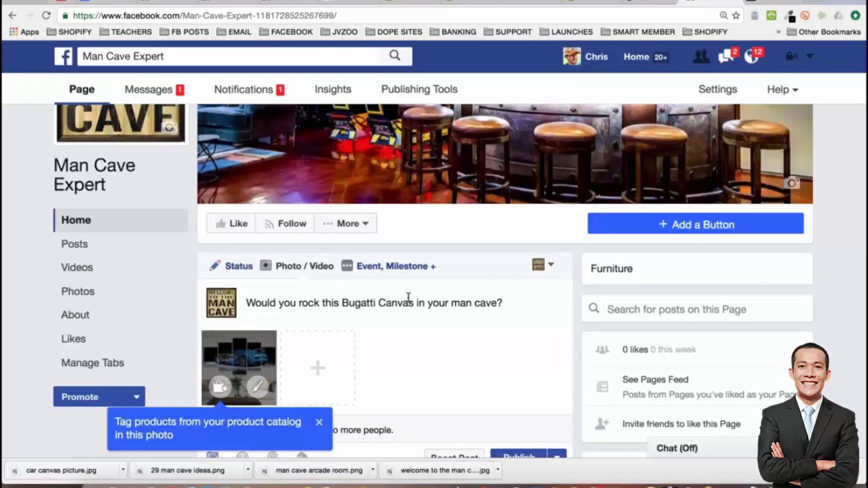
{"action": "key", "text": "Home"}
{"action": "type", "text": "CHIME IN:"}
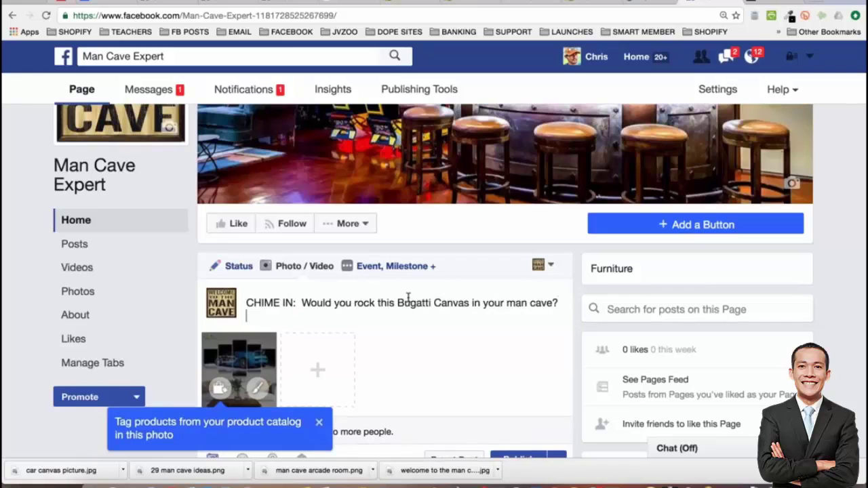
Add a 'Get it here:' line below the caption
{"action": "key", "text": "End"}
{"action": "key", "text": "Return"}
{"action": "type", "text": "TAG"}
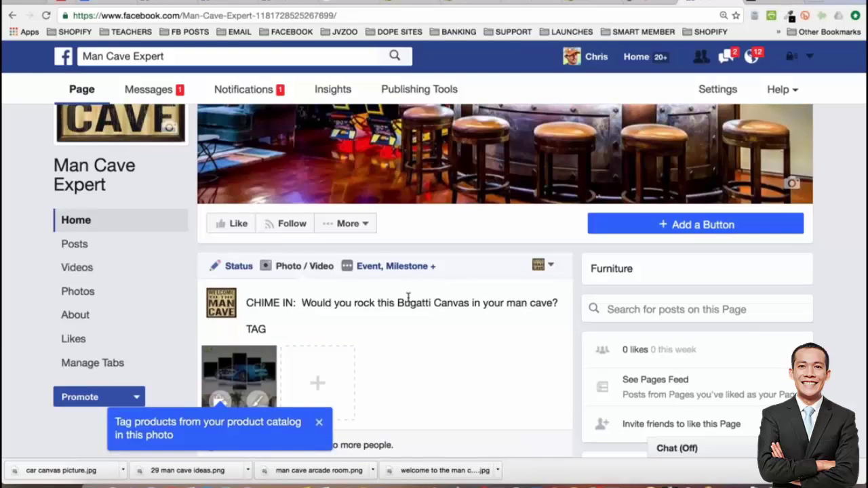
{"action": "type", "text": " a h"}
{"action": "key", "text": "BackSpace"}
{"action": "key", "text": "BackSpace"}
{"action": "key", "text": "BackSpace"}
{"action": "key", "text": "BackSpace"}
{"action": "key", "text": "BackSpace"}
{"action": "key", "text": "BackSpace"}
{"action": "key", "text": "BackSpace"}
{"action": "type", "text": "Get h"}
{"action": "key", "text": "BackSpace"}
{"action": "type", "text": "t"}
{"action": "key", "text": "BackSpace"}
{"action": "type", "text": "it here:"}
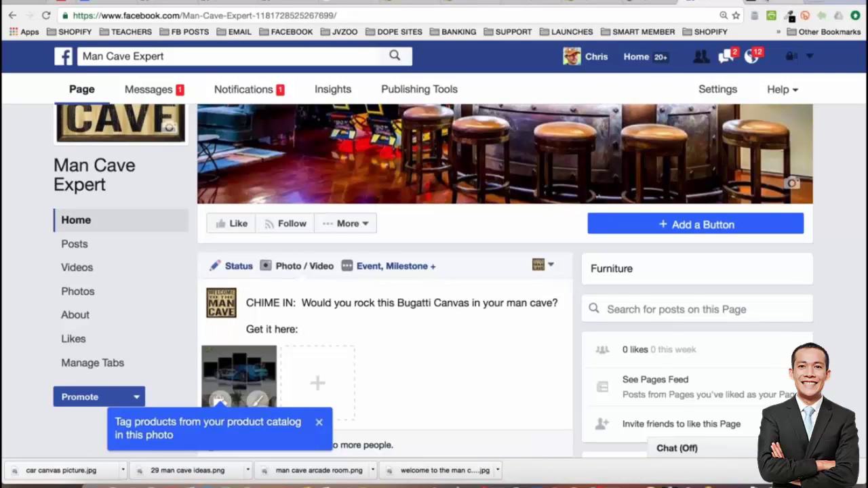
Paste the westcards product URL after 'Get it here:' and return to the Shopify product page
{"action": "key", "text": "ctrl+Tab"}
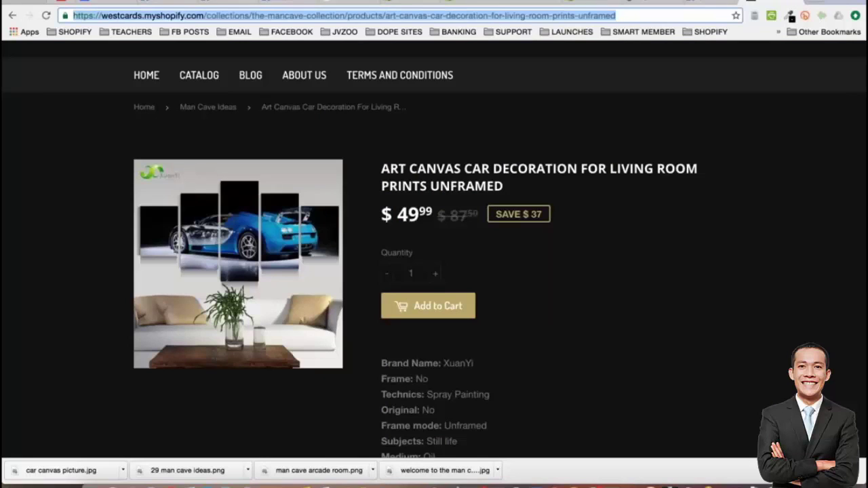
{"action": "key", "text": "ctrl+shift+Tab"}
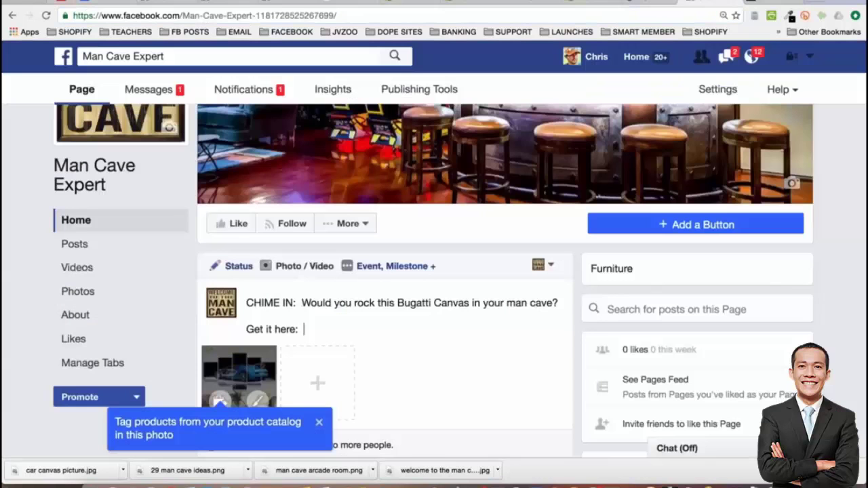
{"action": "key", "text": "ctrl+v"}
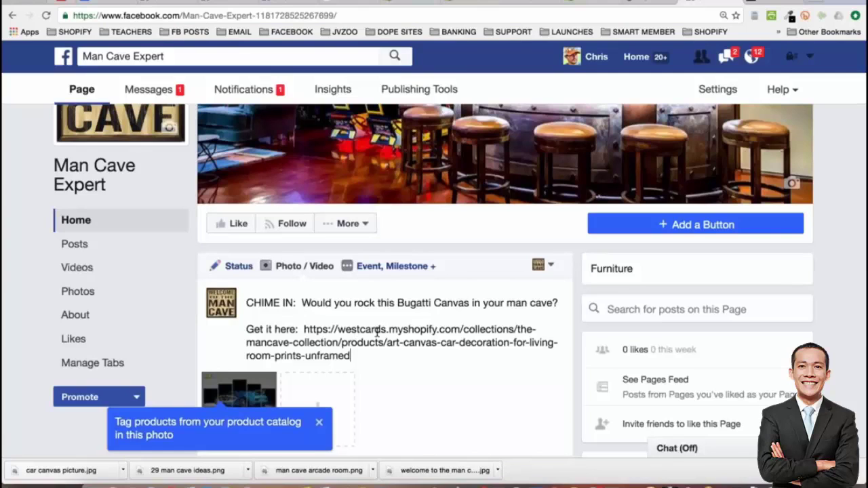
{"action": "left_click_drag", "start_coordinate": [338, 329], "coordinate": [461, 329]}
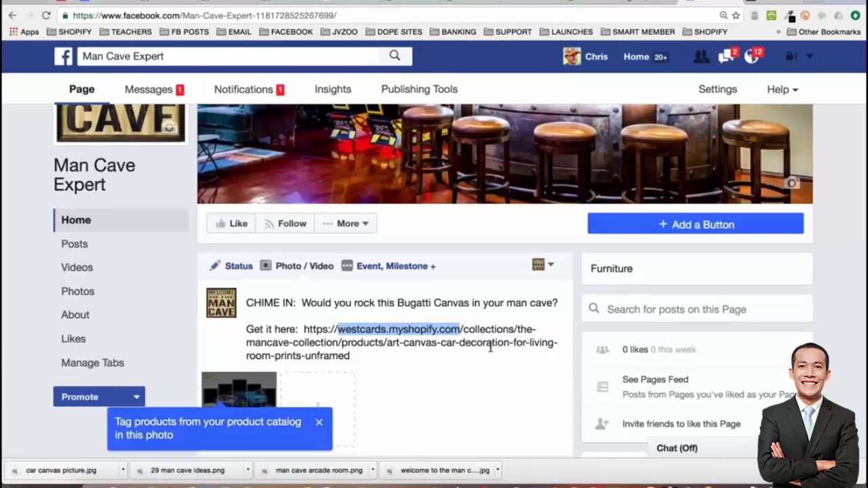
{"action": "left_click", "coordinate": [491, 347]}
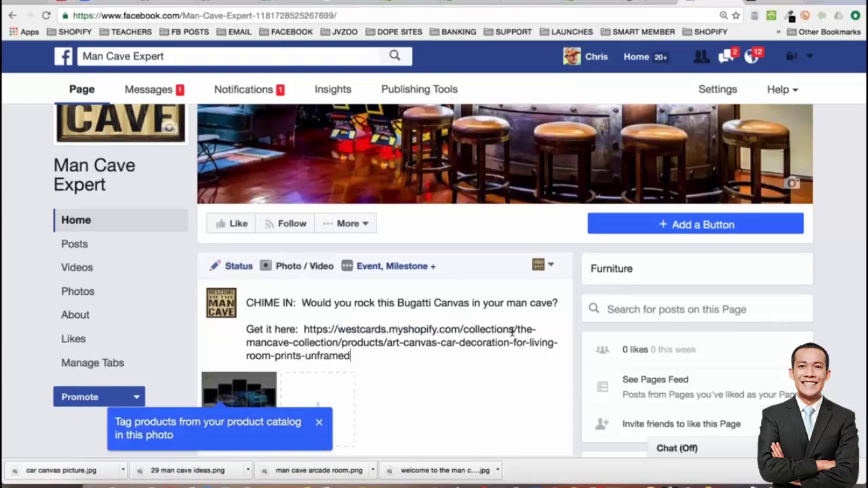
{"action": "left_click", "coordinate": [514, 331]}
{"action": "key", "text": "super+shift+Down"}
{"action": "left_click", "coordinate": [517, 330], "text": "shift"}
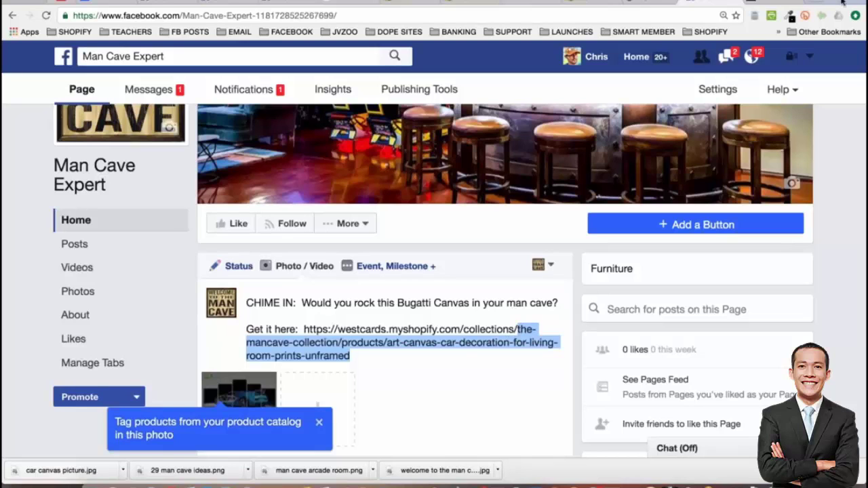
{"action": "left_click", "coordinate": [759, 3]}
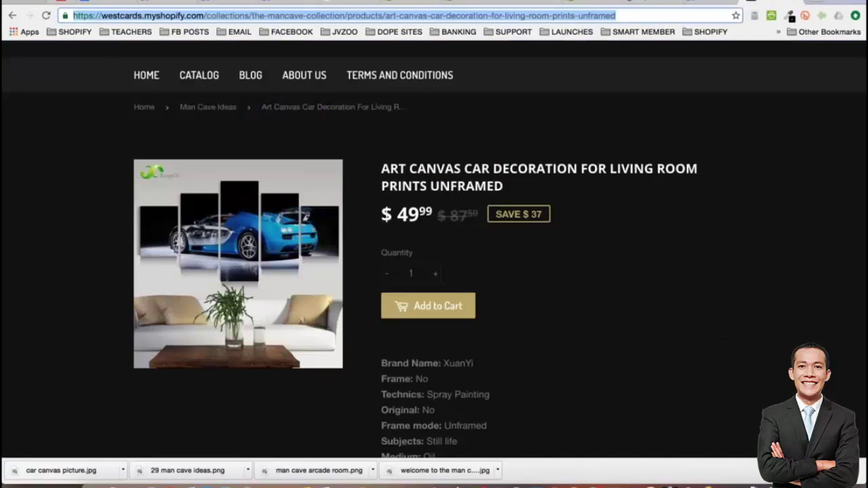
Open bit.ly and create a new Bitlink from the pasted product URL
{"action": "key", "text": "ctrl+t"}
{"action": "type", "text": "bit.ly"}
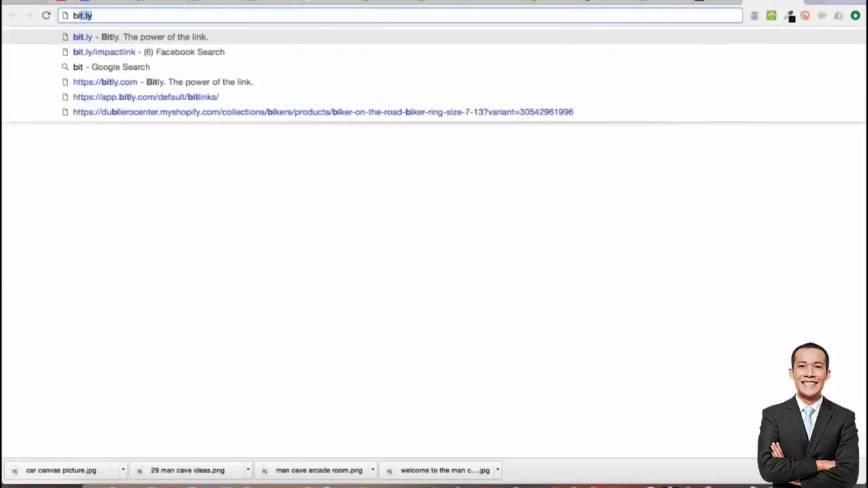
{"action": "key", "text": "Return"}
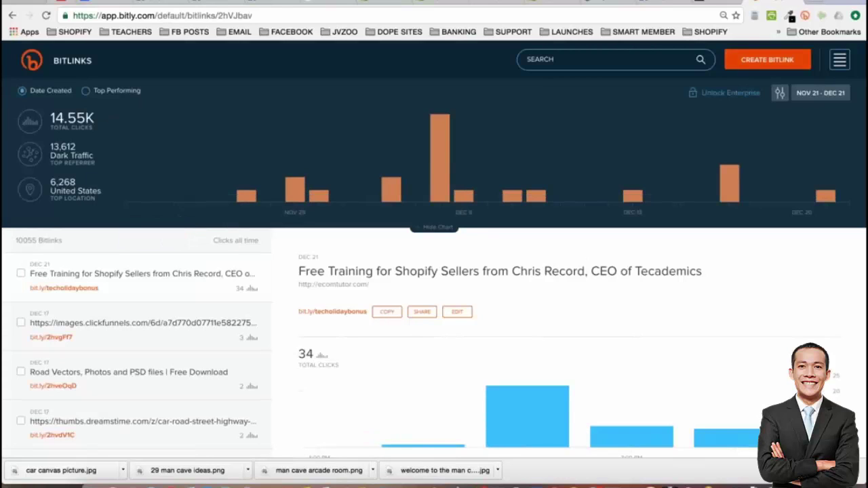
{"action": "left_click", "coordinate": [767, 60]}
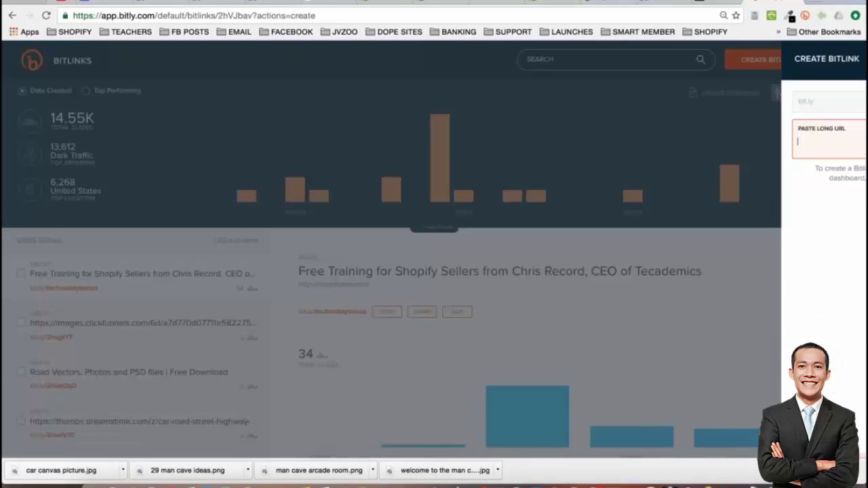
{"action": "key", "text": "ctrl+v"}
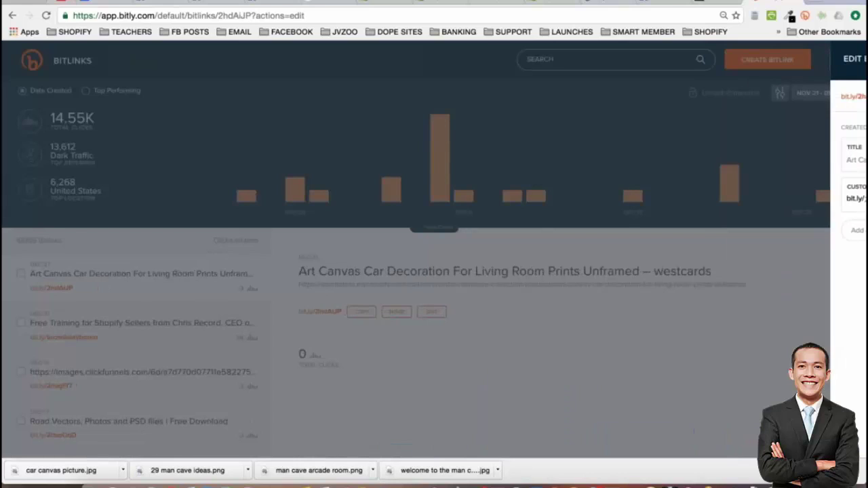
Customize the Bitlink ending to bugattiposter, save it, and copy the short link
{"action": "left_click", "coordinate": [767, 199]}
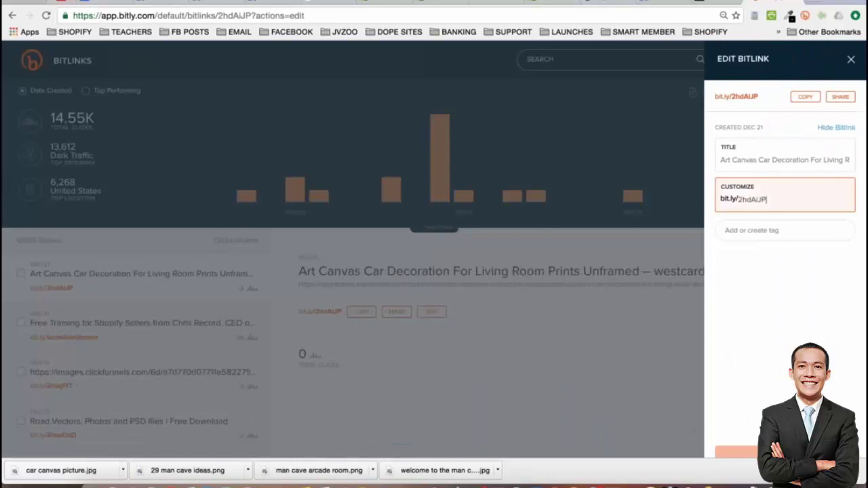
{"action": "double_click", "coordinate": [756, 199]}
{"action": "type", "text": "bugattiposter"}
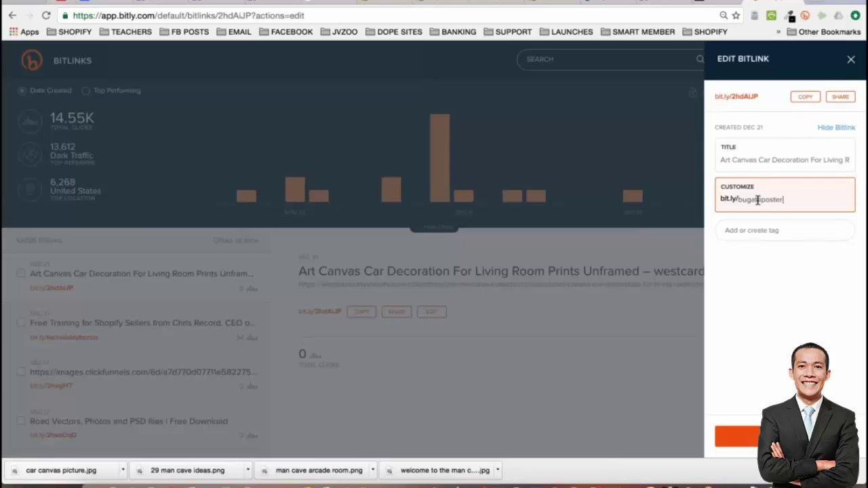
{"action": "key", "text": "Return"}
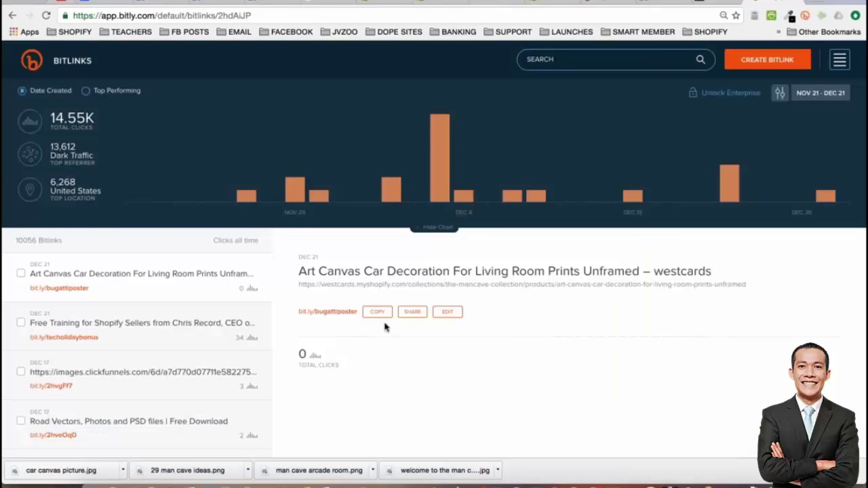
{"action": "left_click", "coordinate": [377, 311]}
{"action": "left_click", "coordinate": [661, 3]}
Replace the long store URL with the bit.ly link and duplicate the link line
{"action": "left_click", "coordinate": [403, 341]}
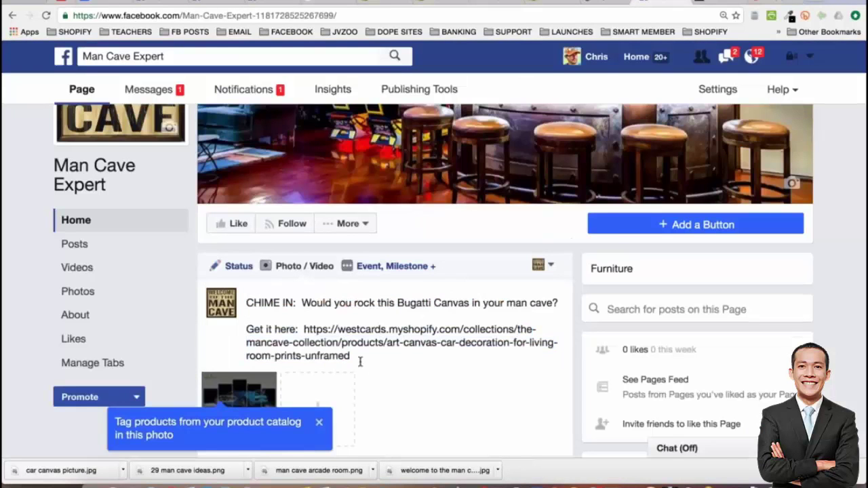
{"action": "left_click_drag", "start_coordinate": [351, 356], "coordinate": [304, 329]}
{"action": "key", "text": "super+v"}
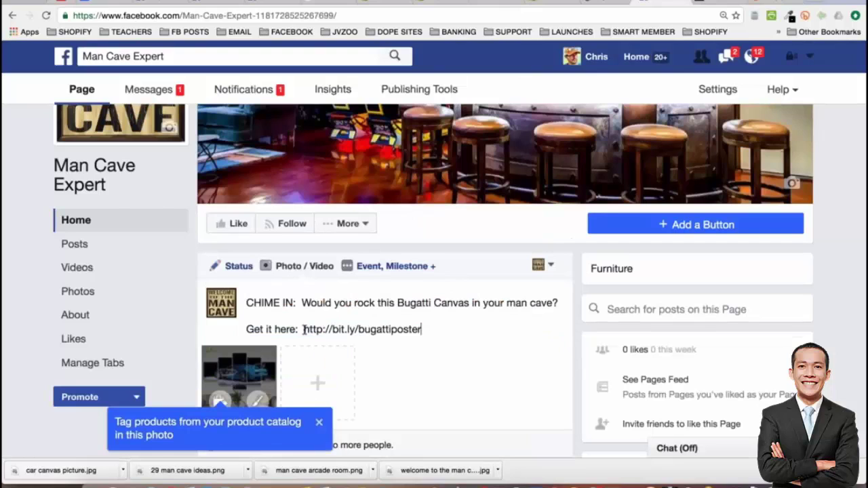
{"action": "triple_click", "coordinate": [226, 324]}
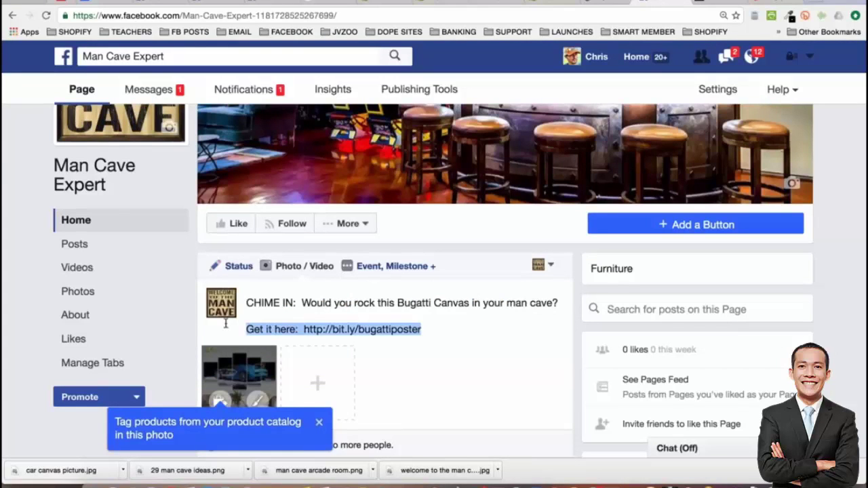
{"action": "left_click", "coordinate": [442, 329]}
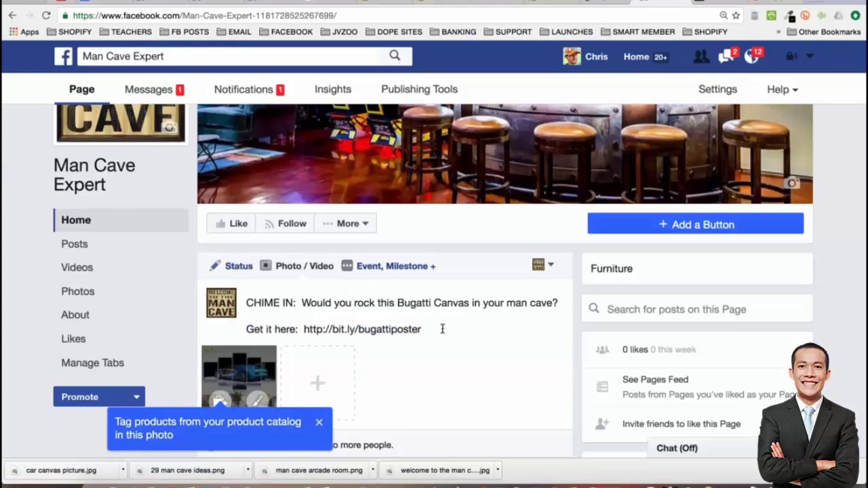
{"action": "key", "text": "Return"}
{"action": "key", "text": "ctrl+v"}
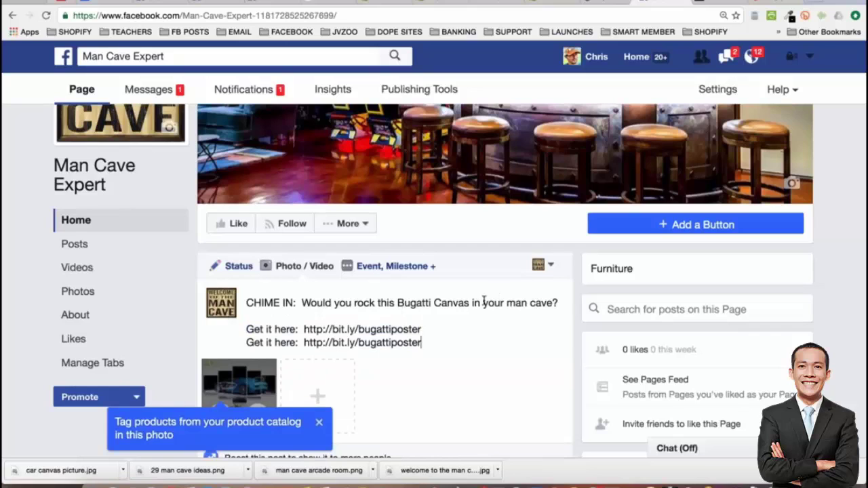
Insert '=>' before the bit.ly link on both lines
{"action": "scroll", "coordinate": [498, 296], "scroll_direction": "down", "scroll_amount": 1}
{"action": "scroll", "coordinate": [497, 296], "scroll_direction": "down", "scroll_amount": 2}
{"action": "left_click", "coordinate": [298, 252]}
{"action": "key", "text": "BackSpace"}
{"action": "key", "text": "BackSpace"}
{"action": "type", "text": "=>"}
{"action": "key", "text": "Down"}
{"action": "key", "text": "BackSpace"}
{"action": "key", "text": "BackSpace"}
{"action": "type", "text": "=>"}
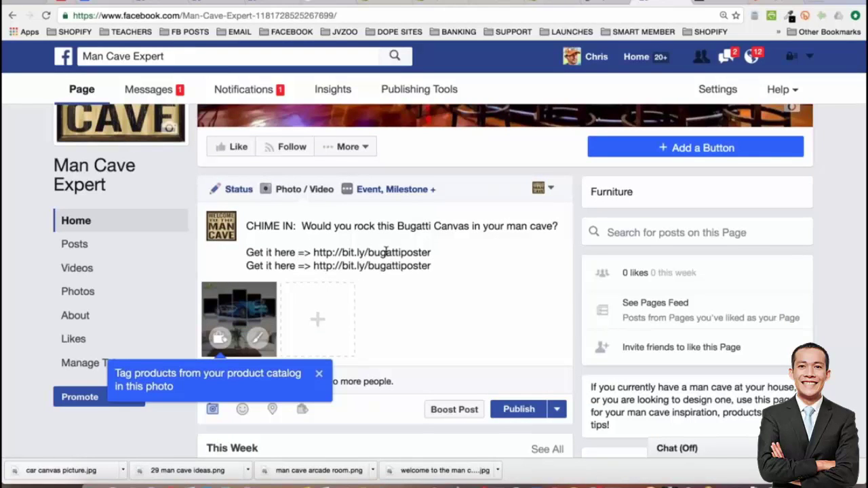
{"action": "scroll", "coordinate": [446, 254], "scroll_direction": "down", "scroll_amount": 1}
{"action": "scroll", "coordinate": [487, 272], "scroll_direction": "down", "scroll_amount": 1}
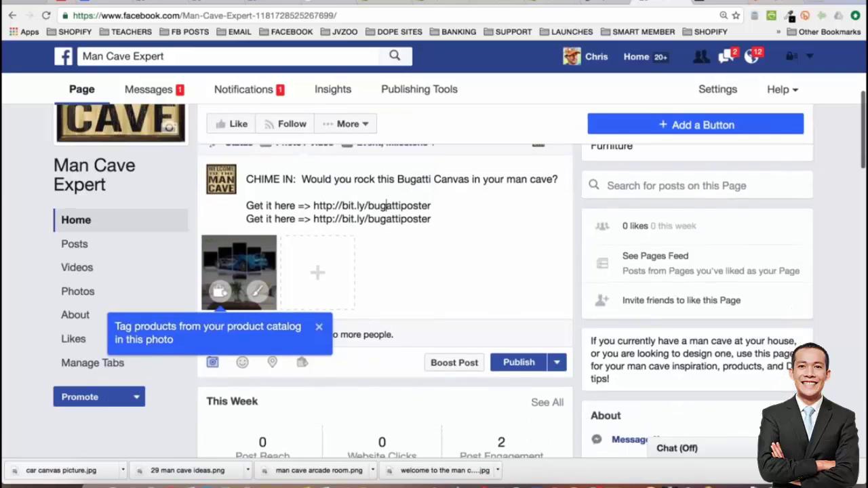
{"action": "left_click", "coordinate": [297, 206]}
{"action": "type", "text": ":"}
{"action": "left_click", "coordinate": [296, 219]}
{"action": "type", "text": ":"}
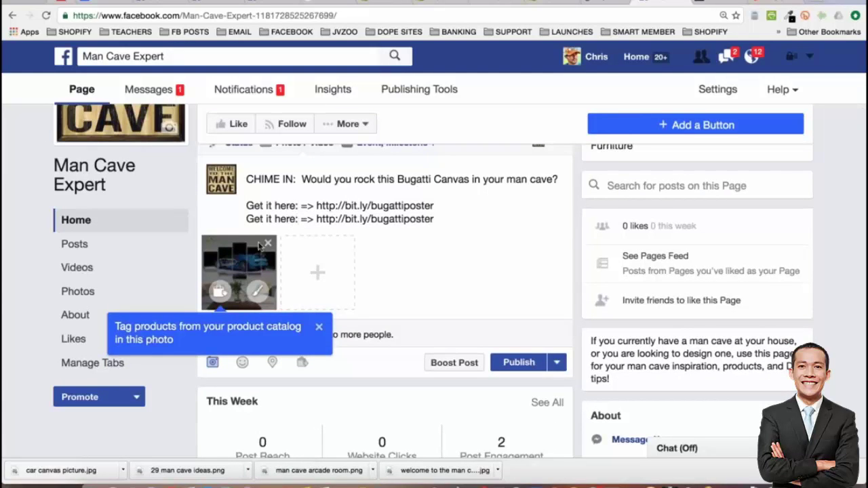
Publish the Bugatti Canvas photo post and review it on the page
{"action": "left_click", "coordinate": [519, 362]}
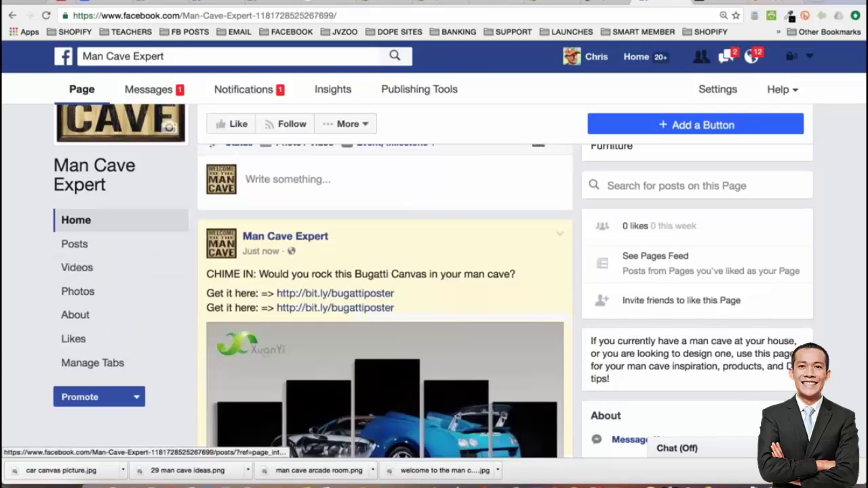
{"action": "scroll", "coordinate": [17, 228], "scroll_direction": "down", "scroll_amount": 3}
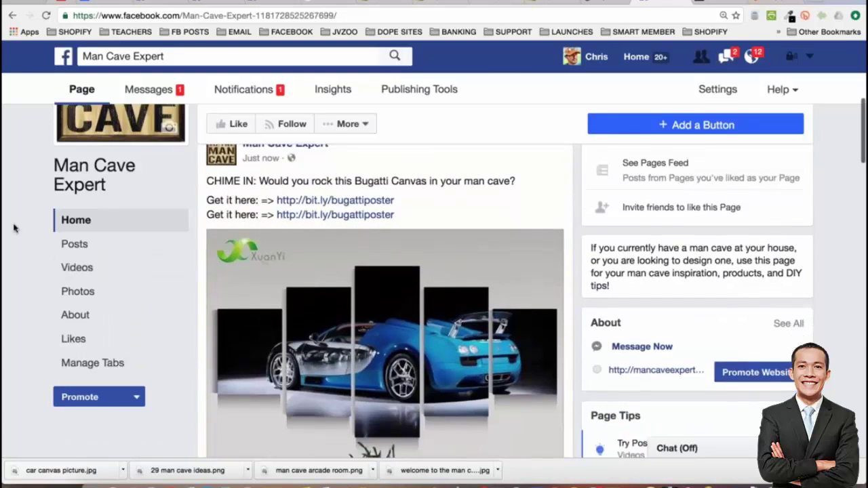
{"action": "scroll", "coordinate": [13, 228], "scroll_direction": "down", "scroll_amount": 3}
{"action": "scroll", "coordinate": [14, 228], "scroll_direction": "up", "scroll_amount": 2}
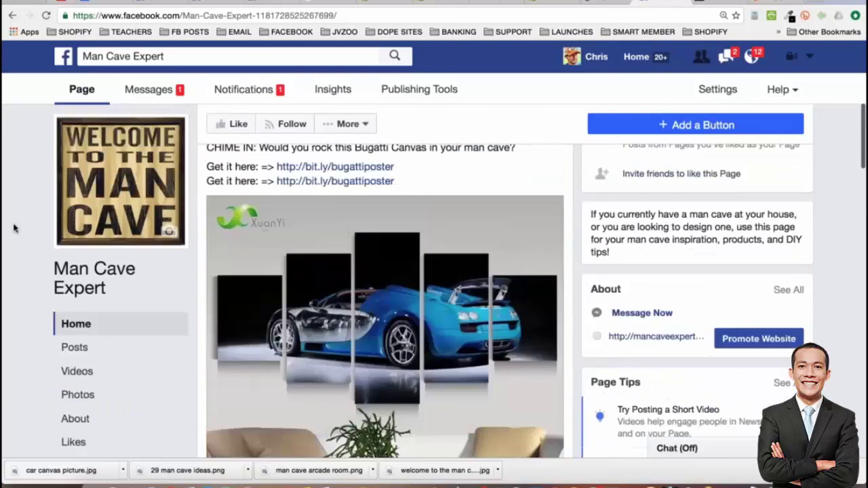
{"action": "scroll", "coordinate": [13, 228], "scroll_direction": "up", "scroll_amount": 1}
{"action": "scroll", "coordinate": [14, 228], "scroll_direction": "down", "scroll_amount": 2}
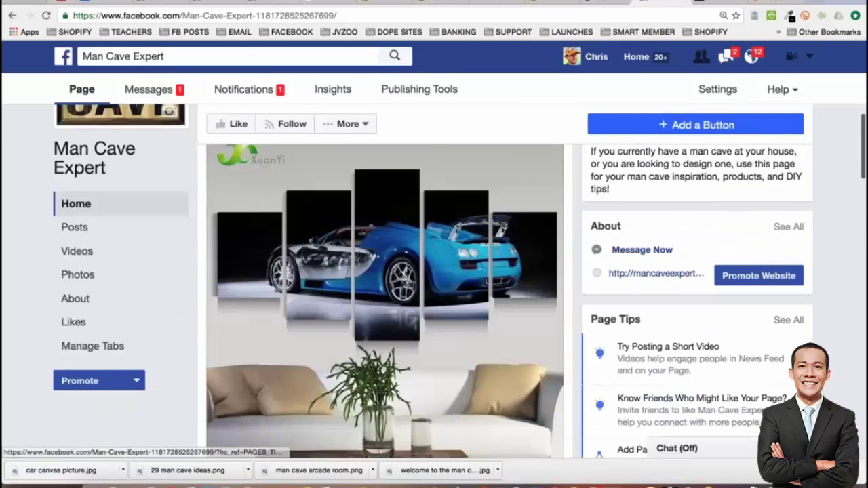
{"action": "scroll", "coordinate": [13, 228], "scroll_direction": "down", "scroll_amount": 10}
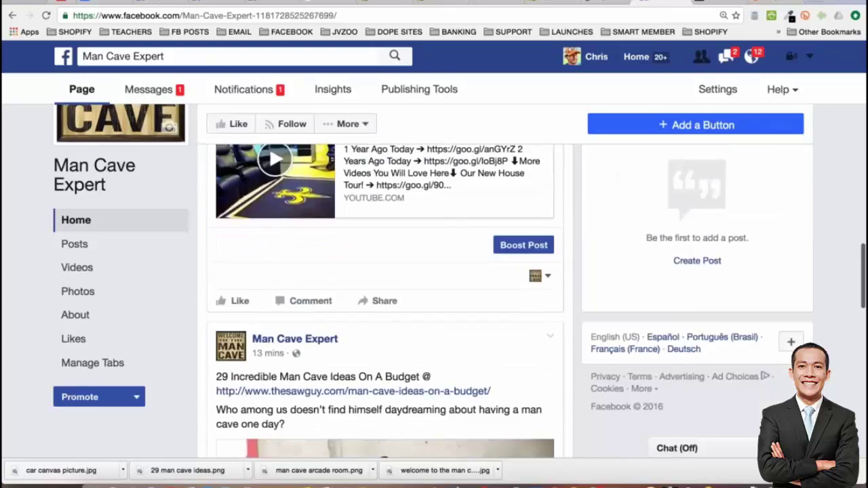
{"action": "scroll", "coordinate": [421, 271], "scroll_direction": "up", "scroll_amount": 8}
{"action": "scroll", "coordinate": [420, 272], "scroll_direction": "down", "scroll_amount": 1}
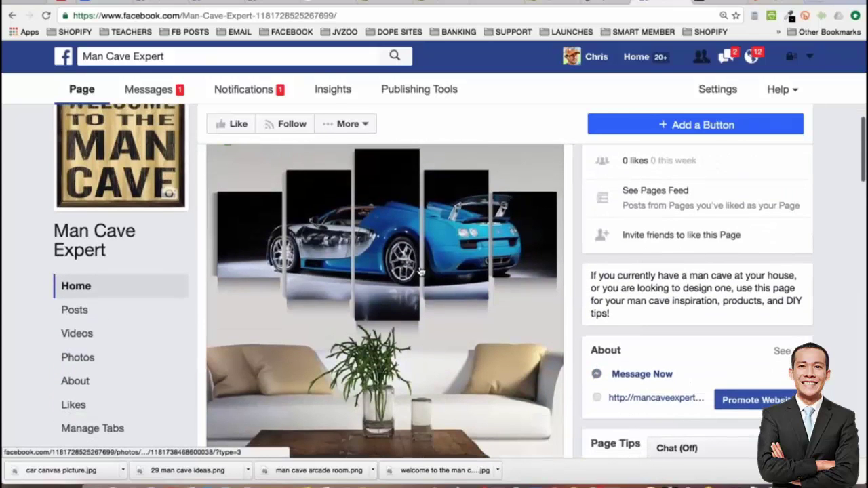
{"action": "scroll", "coordinate": [420, 272], "scroll_direction": "up", "scroll_amount": 2}
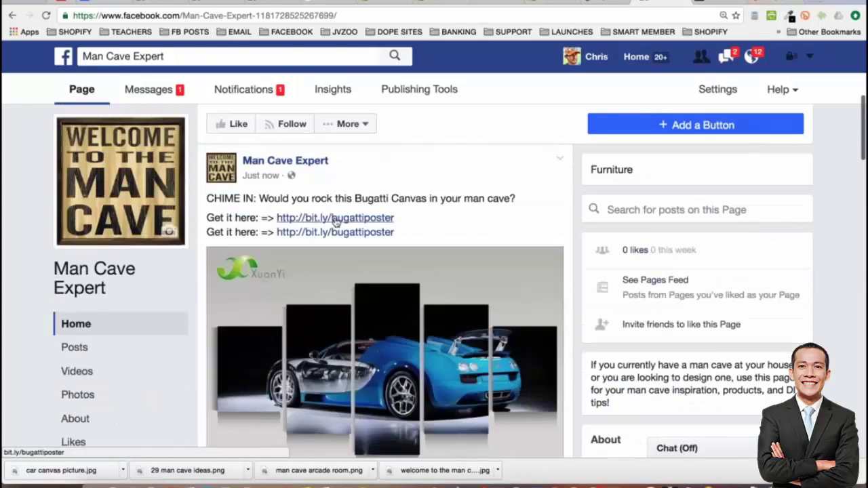
Select the post's CHIME IN line, then mark 'Picture Posts' in the webinar outline doc
{"action": "left_click_drag", "start_coordinate": [208, 198], "coordinate": [508, 198]}
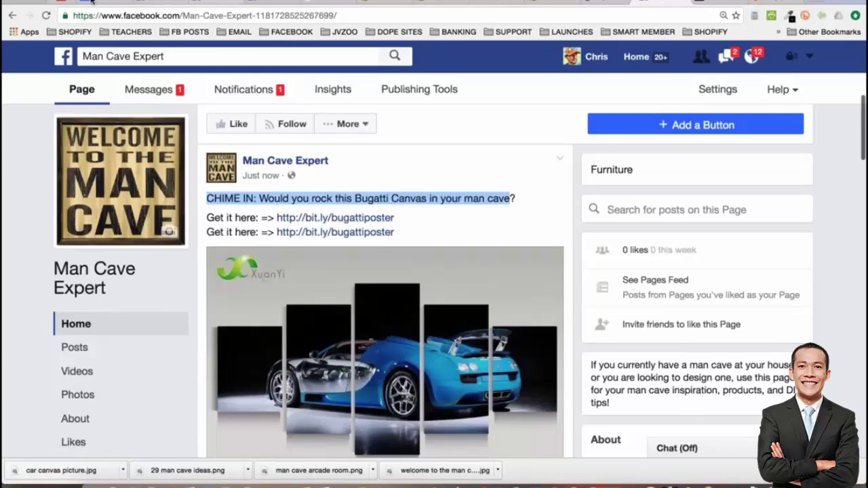
{"action": "left_click", "coordinate": [91, 3]}
{"action": "triple_click", "coordinate": [354, 301]}
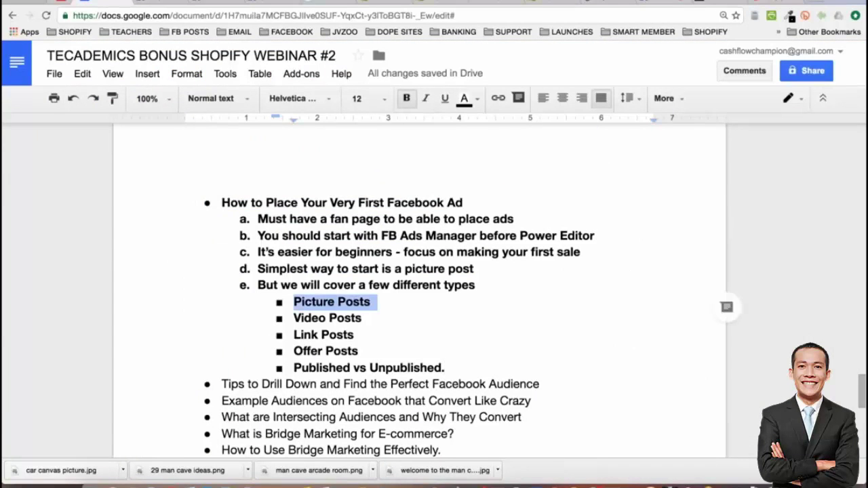
Return to the Man Cave Expert page and view the Bugatti canvas photo full-size
{"action": "left_click", "coordinate": [663, 3]}
{"action": "scroll", "coordinate": [381, 239], "scroll_direction": "down", "scroll_amount": 2}
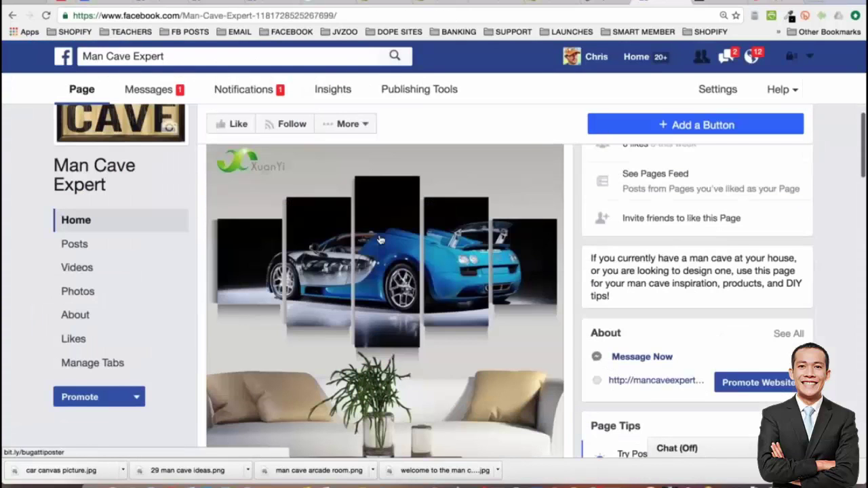
{"action": "scroll", "coordinate": [380, 239], "scroll_direction": "down", "scroll_amount": 1}
{"action": "left_click", "coordinate": [434, 232]}
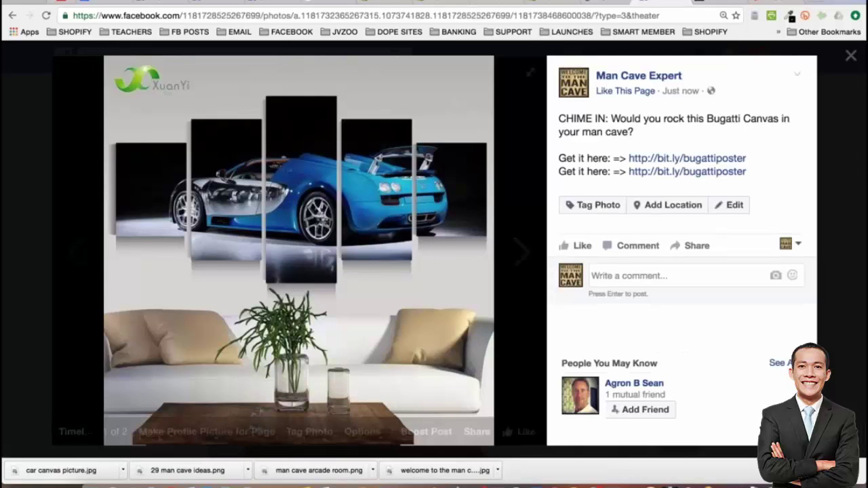
{"action": "left_click", "coordinate": [32, 176]}
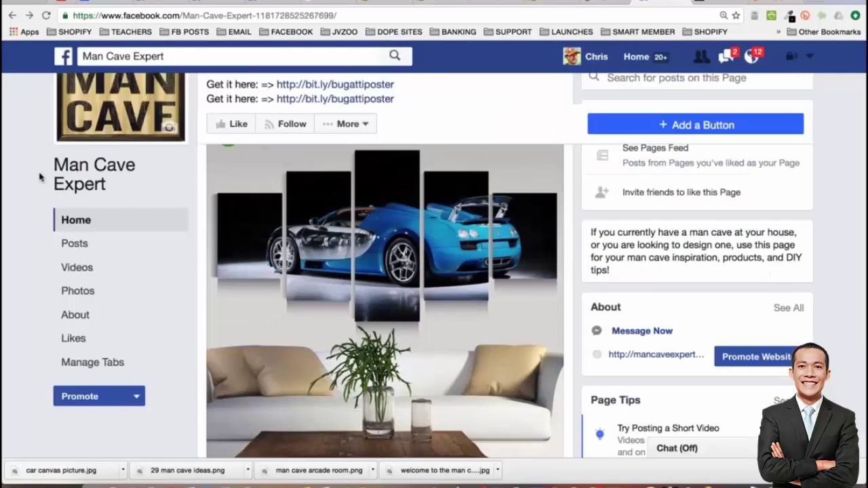
Get back to the browser window and scroll to the published Bugatti Canvas post
{"action": "key", "text": "ctrl+Up"}
{"action": "left_click", "coordinate": [383, 169]}
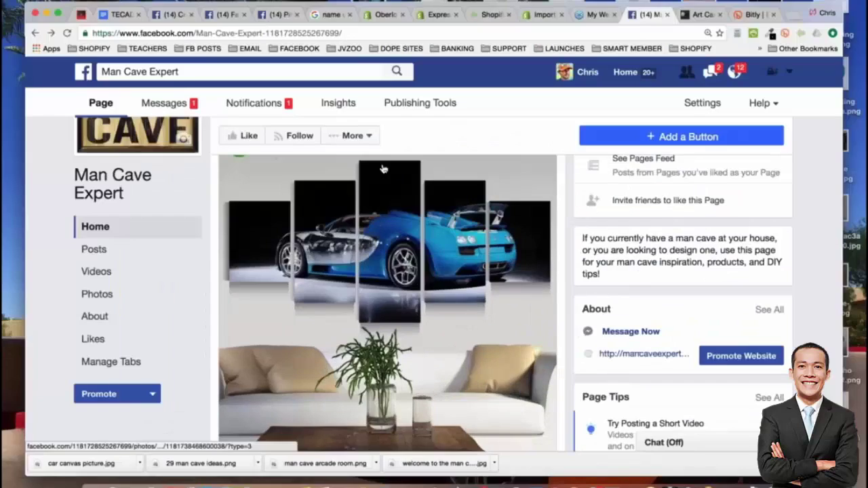
{"action": "left_click", "coordinate": [352, 136]}
{"action": "key", "text": "Escape"}
{"action": "scroll", "coordinate": [533, 349], "scroll_direction": "down", "scroll_amount": 5}
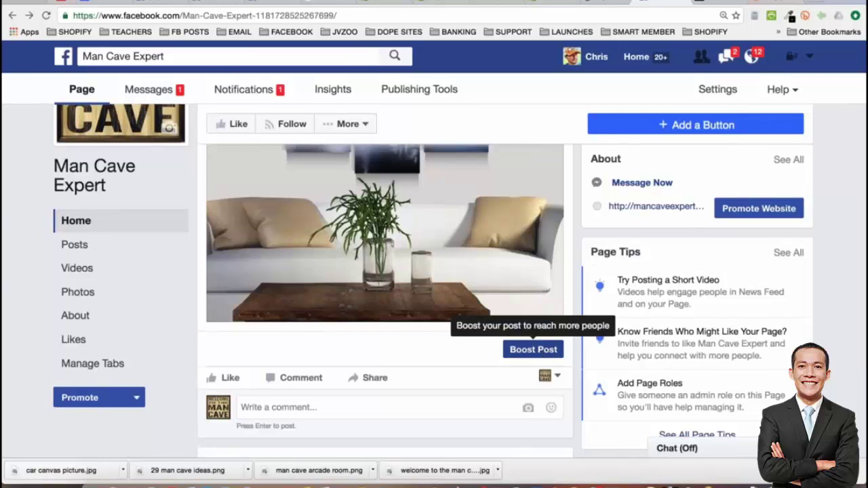
{"action": "scroll", "coordinate": [547, 353], "scroll_direction": "up", "scroll_amount": 1}
{"action": "scroll", "coordinate": [339, 366], "scroll_direction": "up", "scroll_amount": 5}
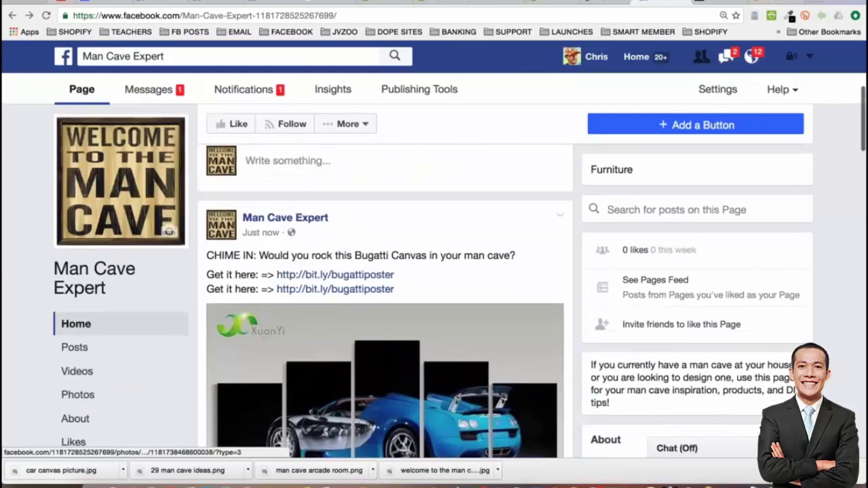
{"action": "scroll", "coordinate": [380, 355], "scroll_direction": "down", "scroll_amount": 3}
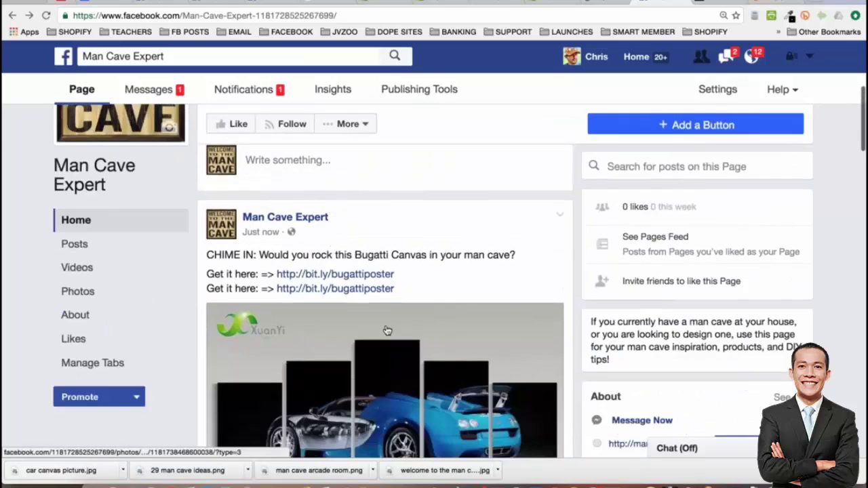
{"action": "scroll", "coordinate": [387, 333], "scroll_direction": "up", "scroll_amount": 2}
{"action": "scroll", "coordinate": [387, 332], "scroll_direction": "down", "scroll_amount": 1}
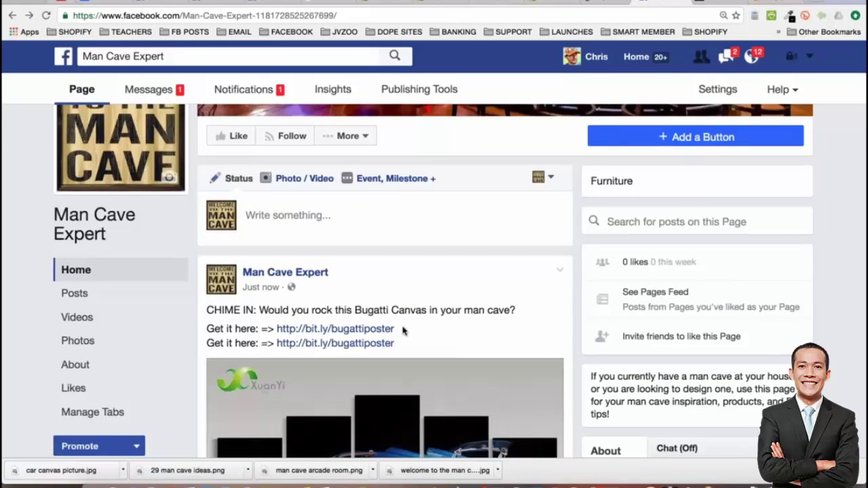
Start a new page post with the bit.ly link and remove its preview card
{"action": "left_click_drag", "start_coordinate": [403, 331], "coordinate": [280, 334]}
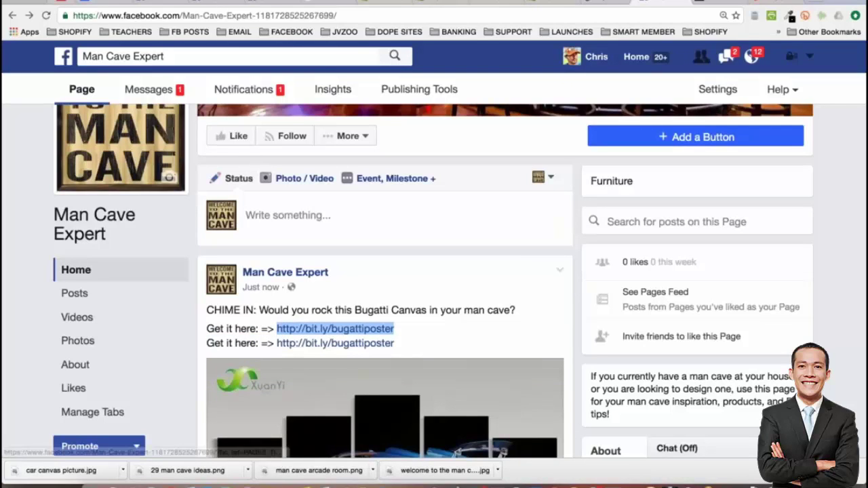
{"action": "left_click", "coordinate": [287, 215]}
{"action": "key", "text": "ctrl+v"}
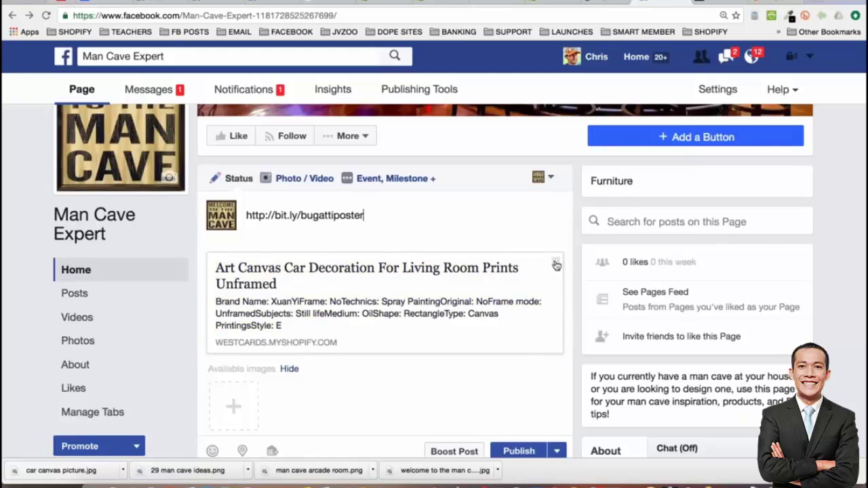
{"action": "left_click", "coordinate": [556, 261]}
Go to the page's Home view, leaving and discarding the unfinished post
{"action": "left_click", "coordinate": [322, 5]}
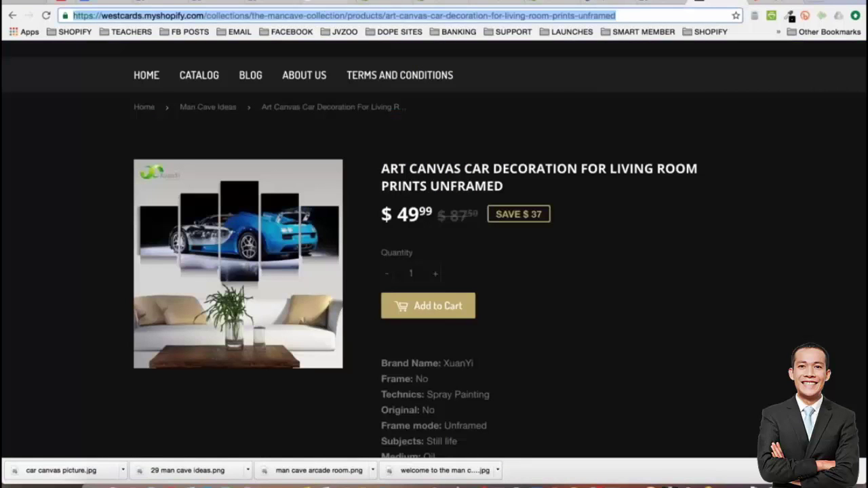
{"action": "left_click", "coordinate": [662, 3]}
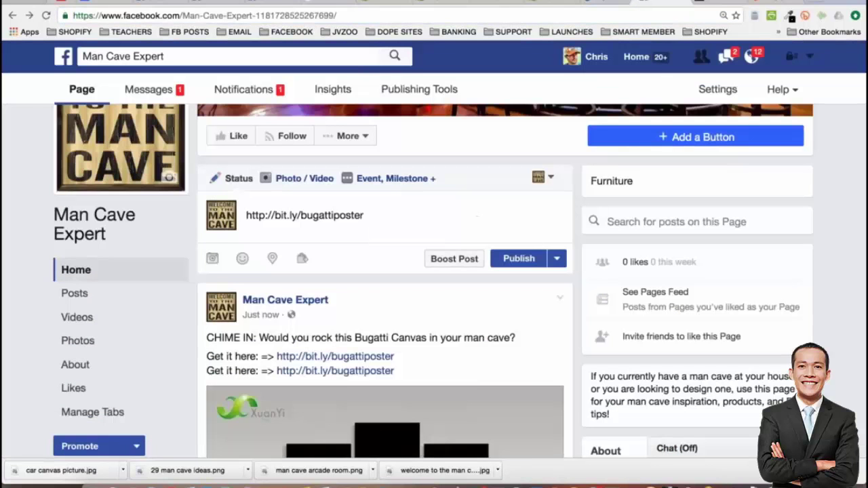
{"action": "left_click", "coordinate": [75, 270]}
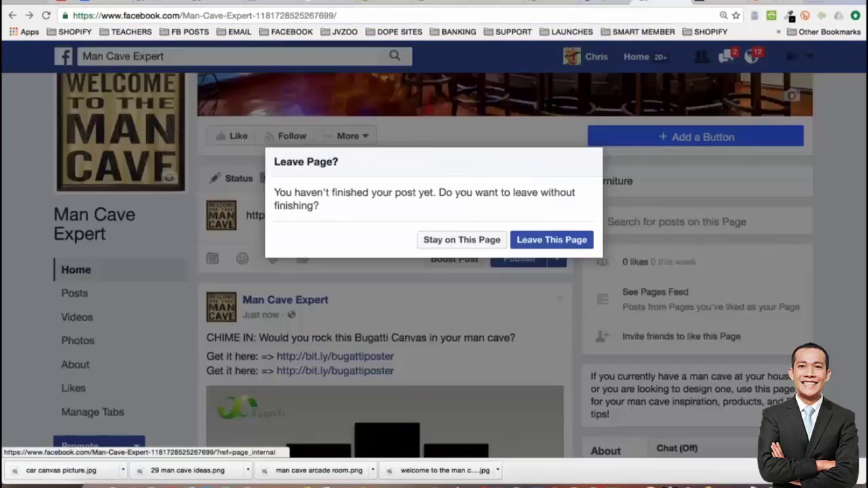
{"action": "left_click", "coordinate": [551, 239]}
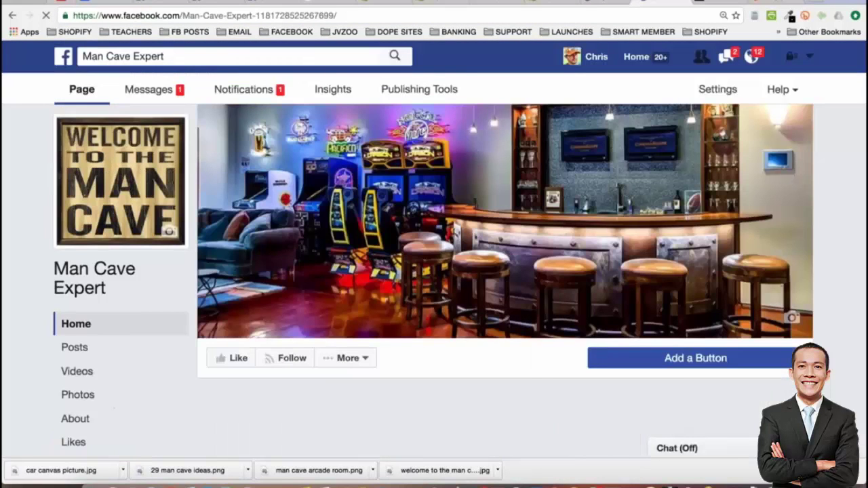
Paste the westcards product URL into a new post, generating the Art Canvas Car link preview
{"action": "scroll", "coordinate": [434, 271], "scroll_direction": "down", "scroll_amount": 3}
{"action": "left_click", "coordinate": [337, 305]}
{"action": "type", "text": "https://westcards.myshopify.com/collections/the-mancave-collection/products/art-canvas-car-decoration-for-living-room-prints-unframed"}
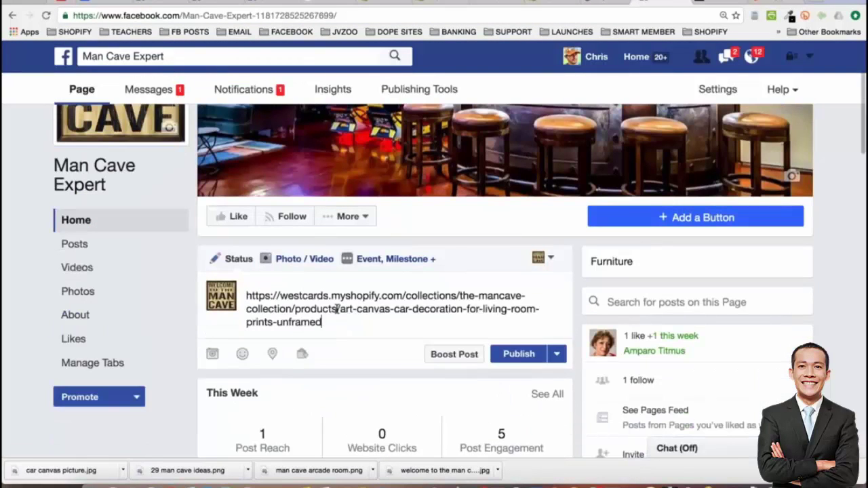
{"action": "scroll", "coordinate": [425, 283], "scroll_direction": "down", "scroll_amount": 1}
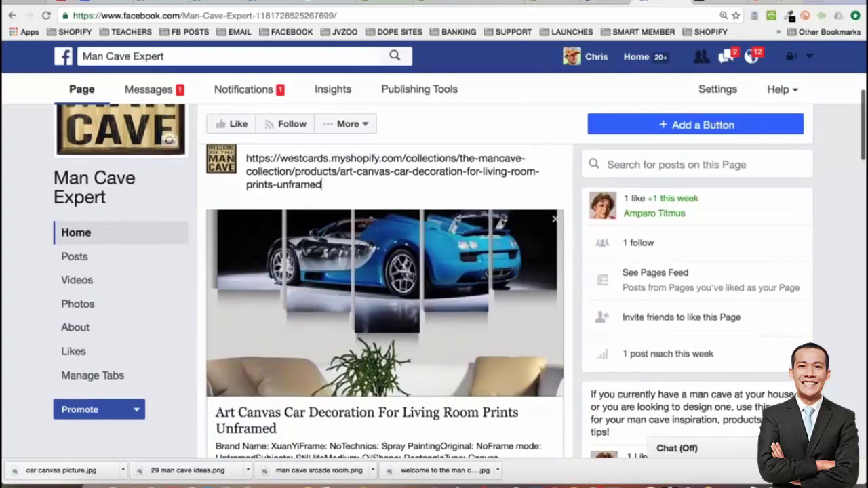
{"action": "scroll", "coordinate": [460, 274], "scroll_direction": "up", "scroll_amount": 1}
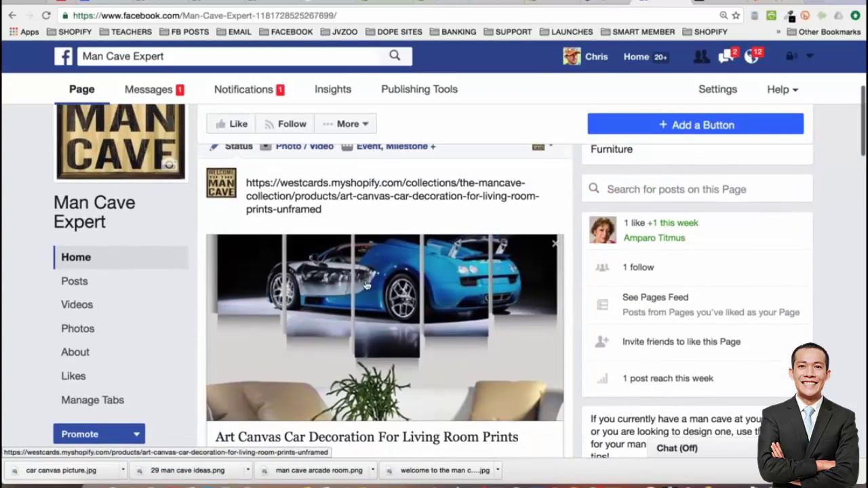
{"action": "scroll", "coordinate": [410, 289], "scroll_direction": "down", "scroll_amount": 1}
{"action": "scroll", "coordinate": [410, 288], "scroll_direction": "down", "scroll_amount": 2}
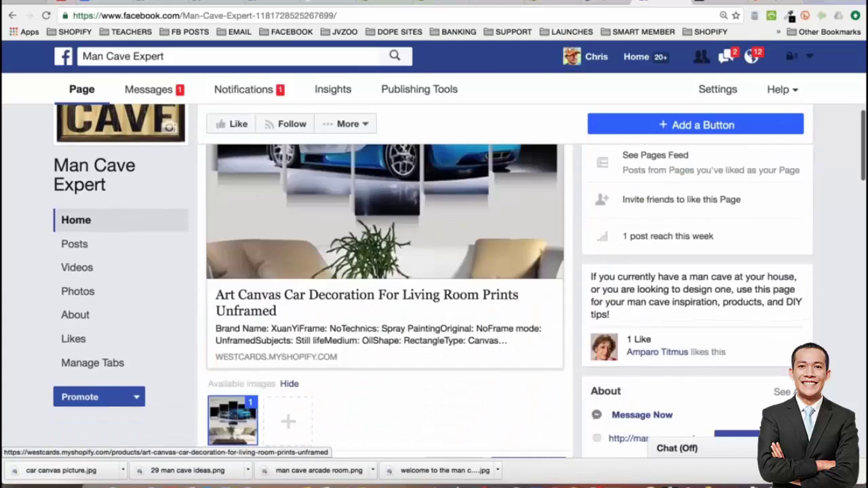
{"action": "scroll", "coordinate": [410, 288], "scroll_direction": "up", "scroll_amount": 3}
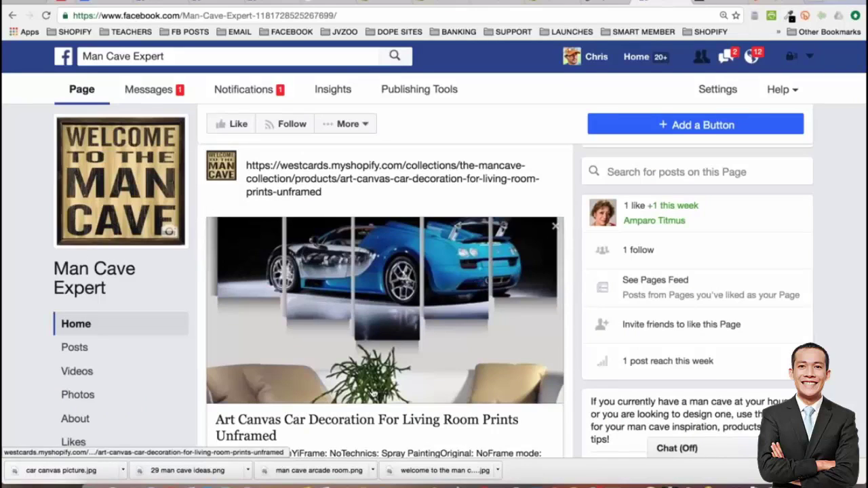
{"action": "scroll", "coordinate": [363, 386], "scroll_direction": "down", "scroll_amount": 1}
{"action": "scroll", "coordinate": [403, 258], "scroll_direction": "down", "scroll_amount": 1}
{"action": "scroll", "coordinate": [403, 258], "scroll_direction": "up", "scroll_amount": 1}
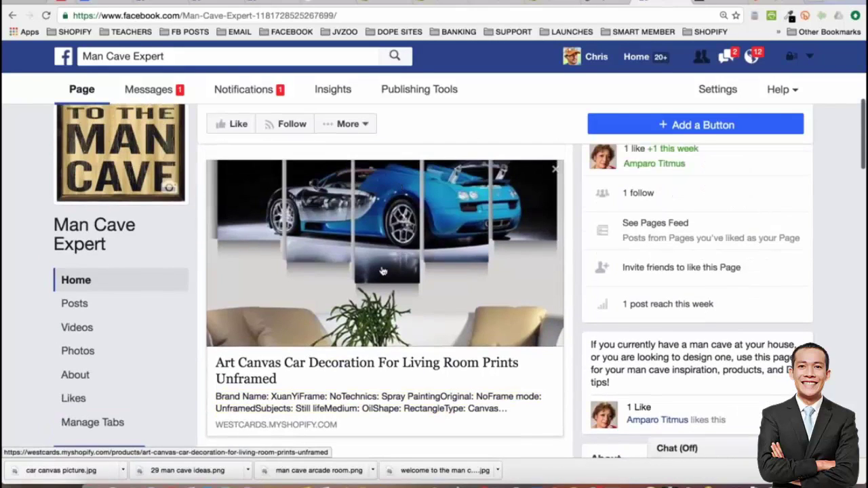
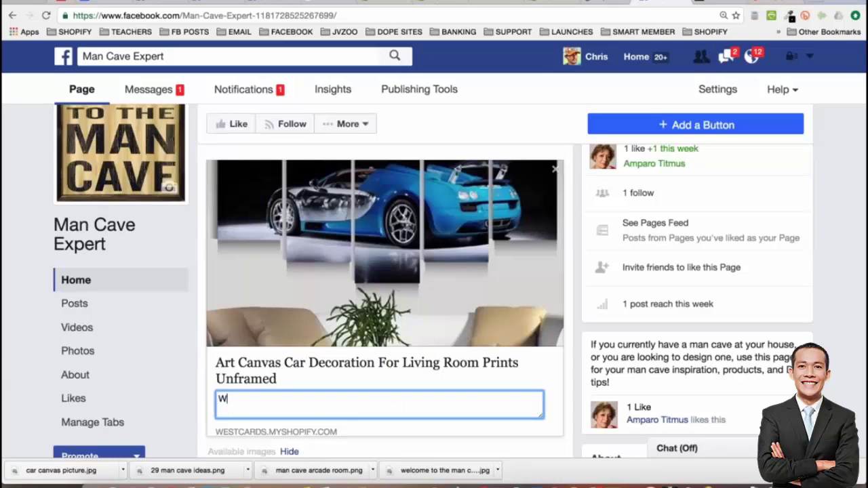
Enter the link description 'Would you rock this bugatti art canvas in your man cave? Check it out!'
{"action": "type", "text": "ould you rock this bu"}
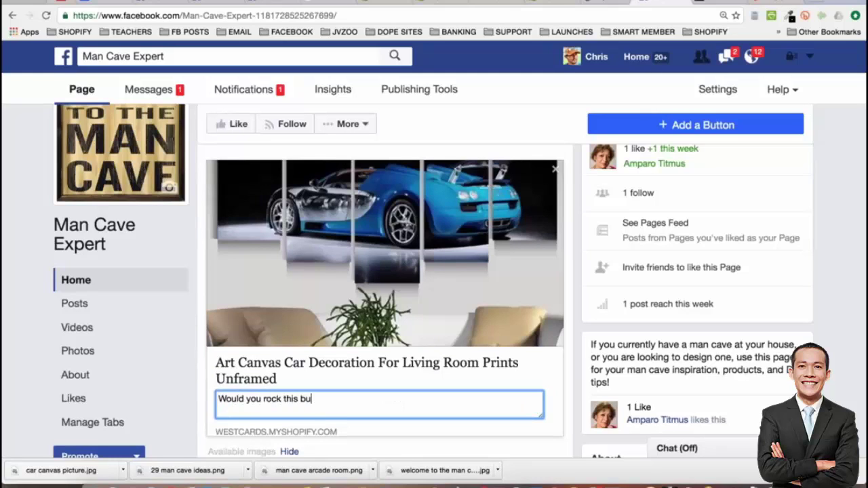
{"action": "type", "text": "gattie"}
{"action": "key", "text": "BackSpace"}
{"action": "type", "text": "art canvaas"}
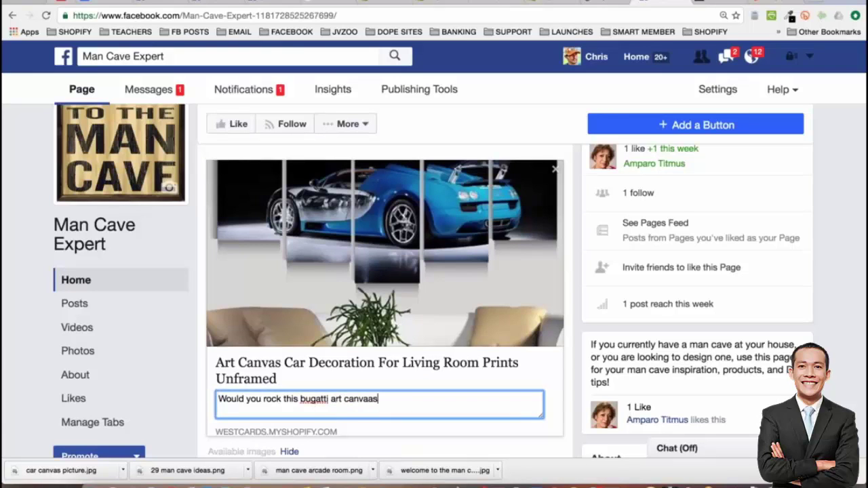
{"action": "key", "text": "BackSpace"}
{"action": "key", "text": "BackSpace"}
{"action": "type", "text": "s in your man "}
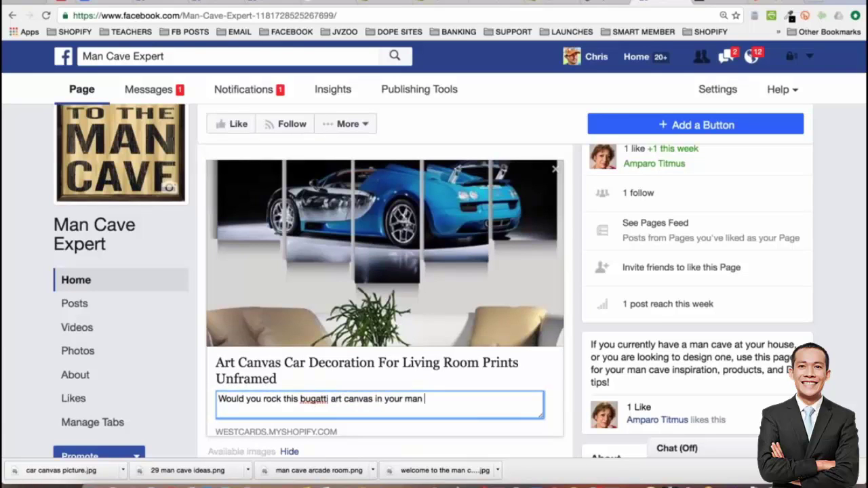
{"action": "type", "text": "cave?  Check it out!"}
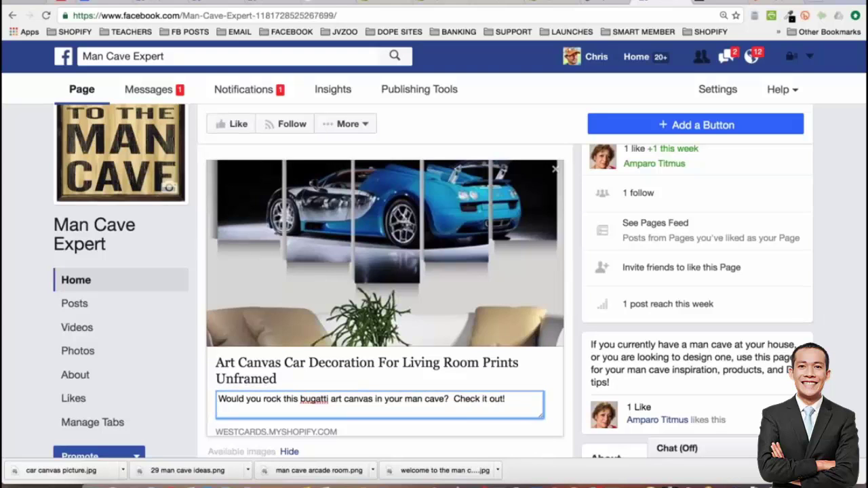
{"action": "key", "text": "Return"}
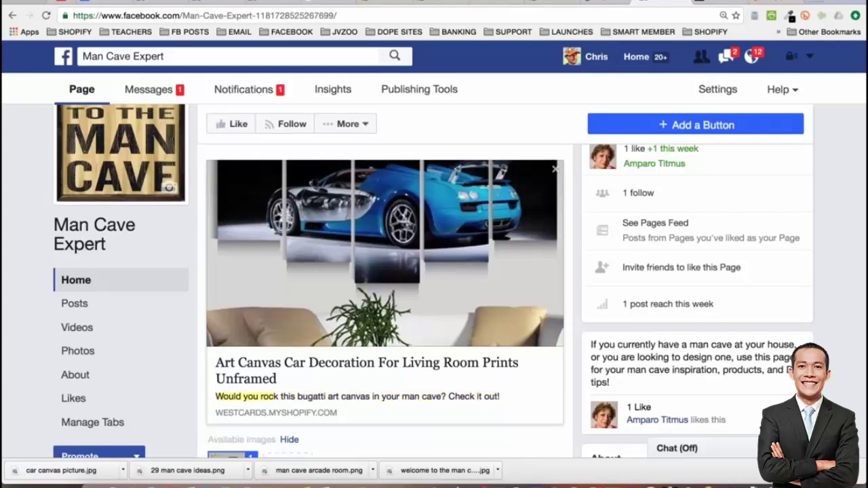
Change the link preview headline to 'Bugatti Art Canvas - Man Cave Expert'
{"action": "left_click", "coordinate": [353, 371]}
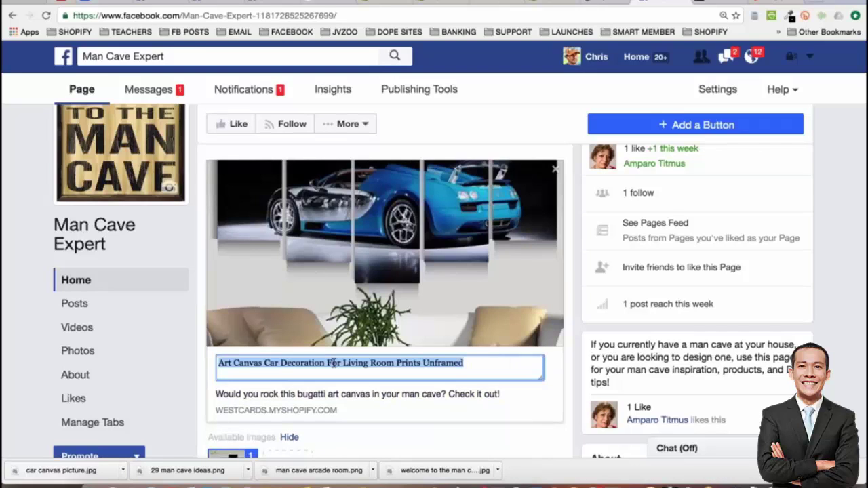
{"action": "key", "text": "Home"}
{"action": "type", "text": "Bugatti"}
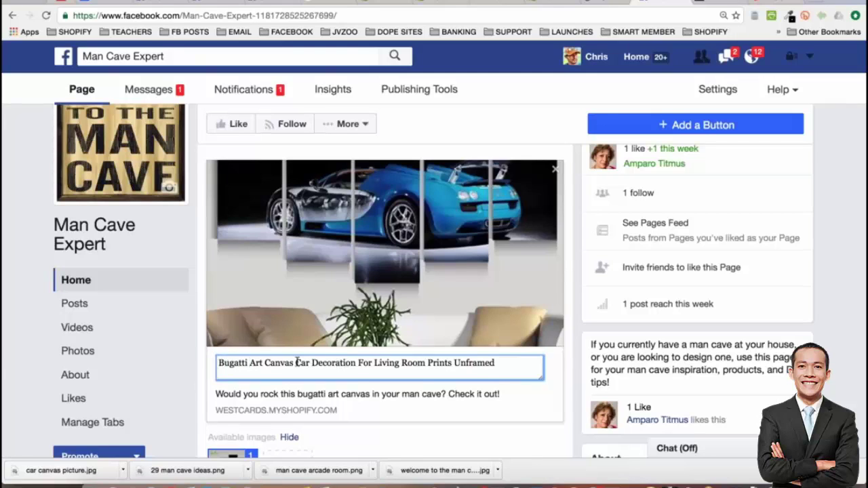
{"action": "left_click_drag", "start_coordinate": [297, 363], "coordinate": [503, 367]}
{"action": "key", "text": "BackSpace"}
{"action": "type", "text": "for"}
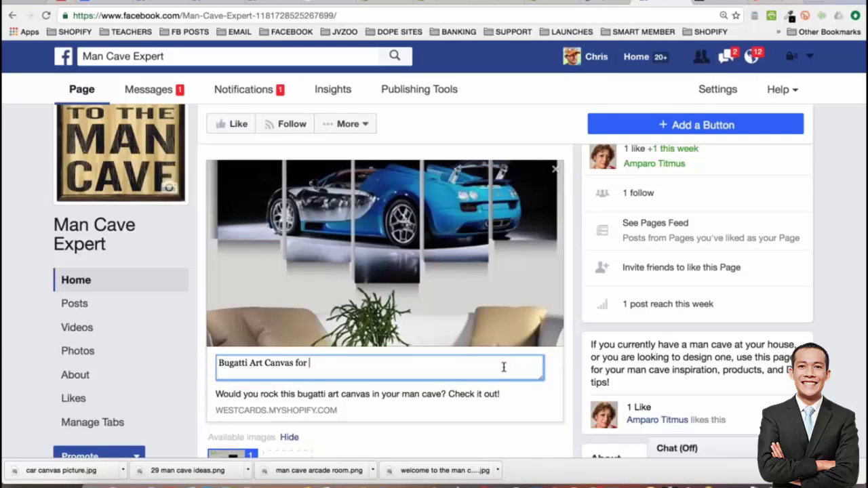
{"action": "key", "text": "BackSpace"}
{"action": "key", "text": "BackSpace"}
{"action": "key", "text": "BackSpace"}
{"action": "key", "text": "BackSpace"}
{"action": "type", "text": "- Man Cave Expert"}
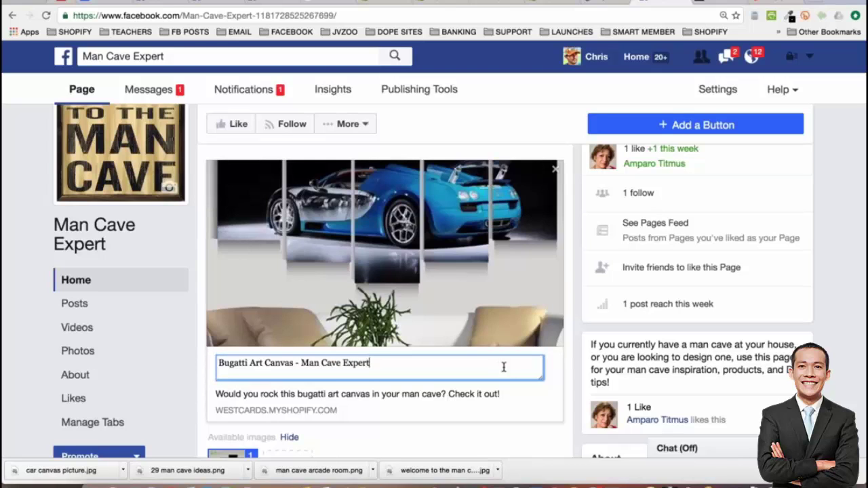
{"action": "key", "text": "Return"}
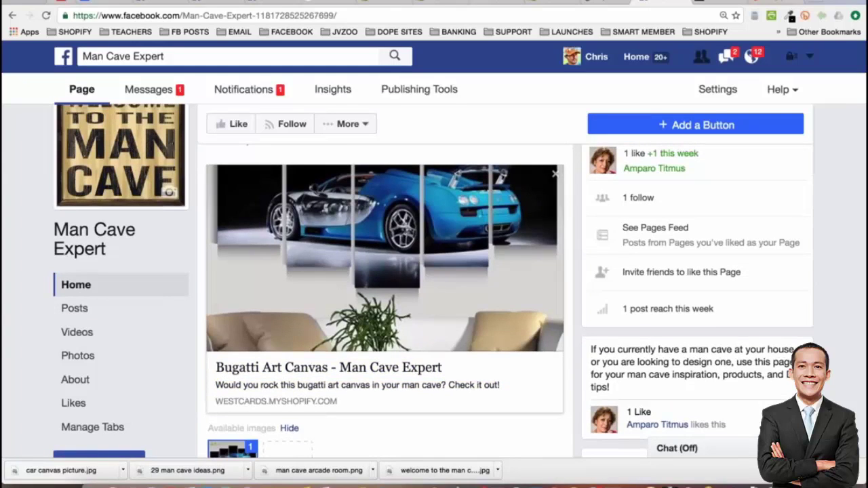
Delete the product URL from the draft post text
{"action": "scroll", "coordinate": [452, 350], "scroll_direction": "up", "scroll_amount": 2}
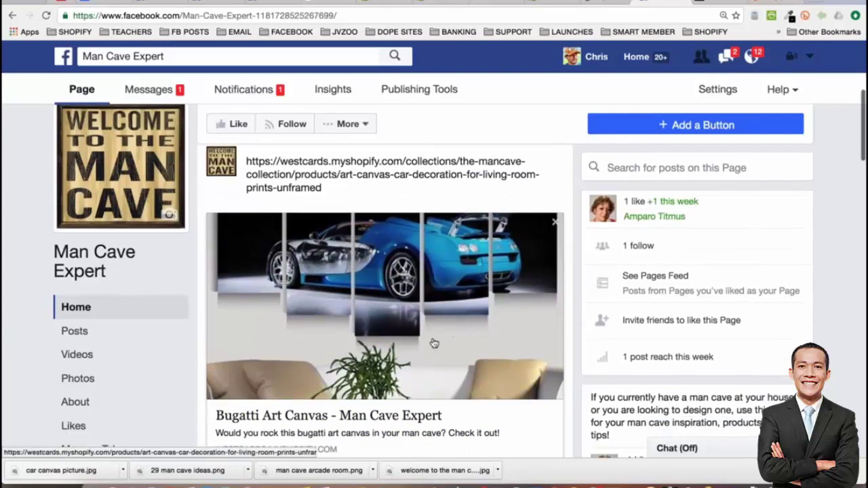
{"action": "scroll", "coordinate": [302, 308], "scroll_direction": "down", "scroll_amount": 1}
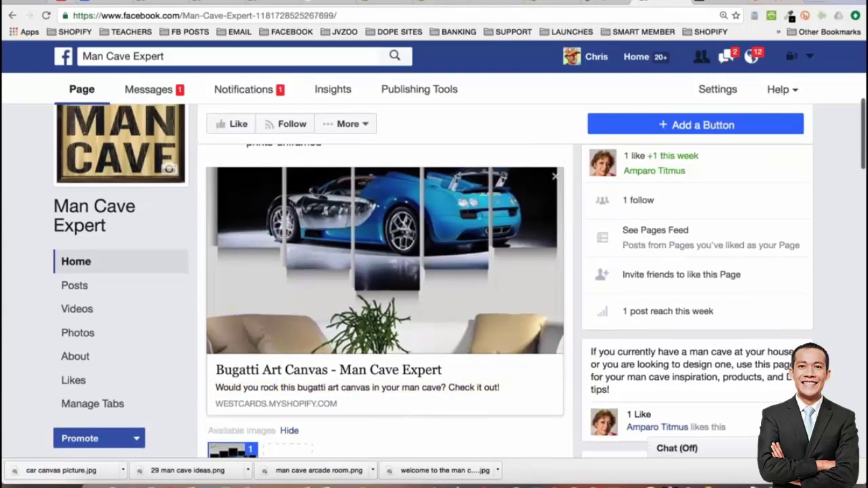
{"action": "scroll", "coordinate": [346, 203], "scroll_direction": "up", "scroll_amount": 2}
{"action": "triple_click", "coordinate": [346, 194]}
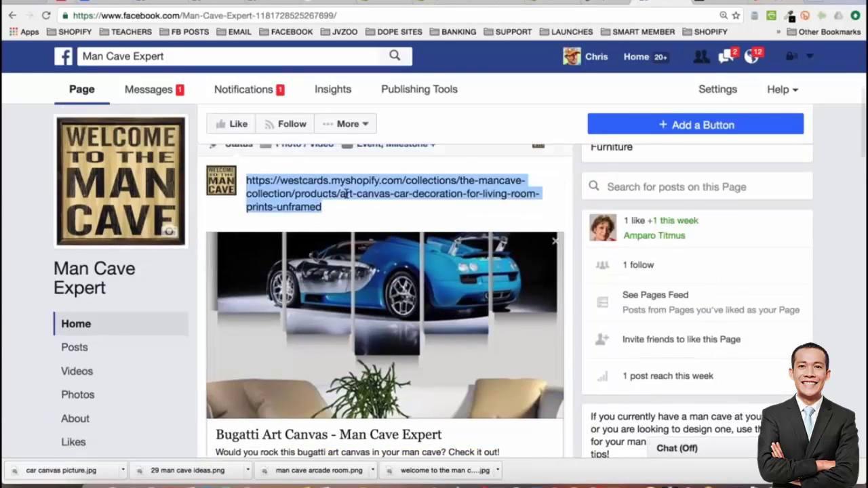
{"action": "key", "text": "BackSpace"}
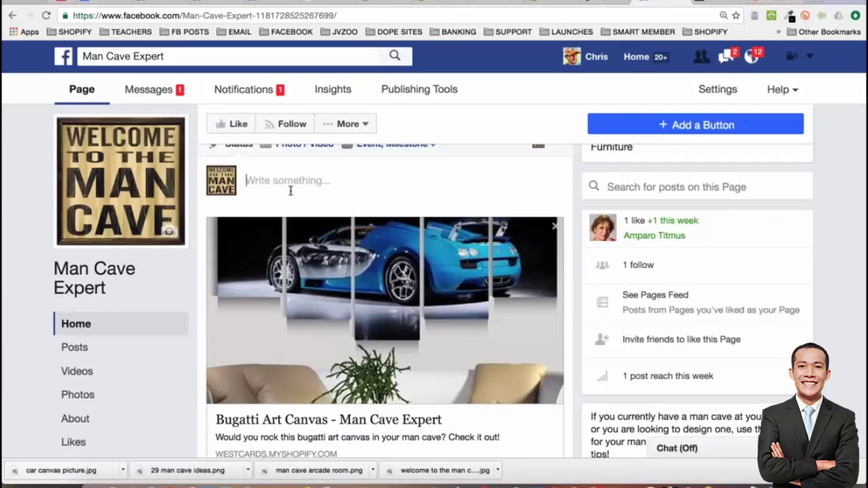
Copy the earlier CHIME IN caption with its bit.ly links into the draft post
{"action": "scroll", "coordinate": [290, 190], "scroll_direction": "down", "scroll_amount": 1}
{"action": "scroll", "coordinate": [385, 299], "scroll_direction": "down", "scroll_amount": 8}
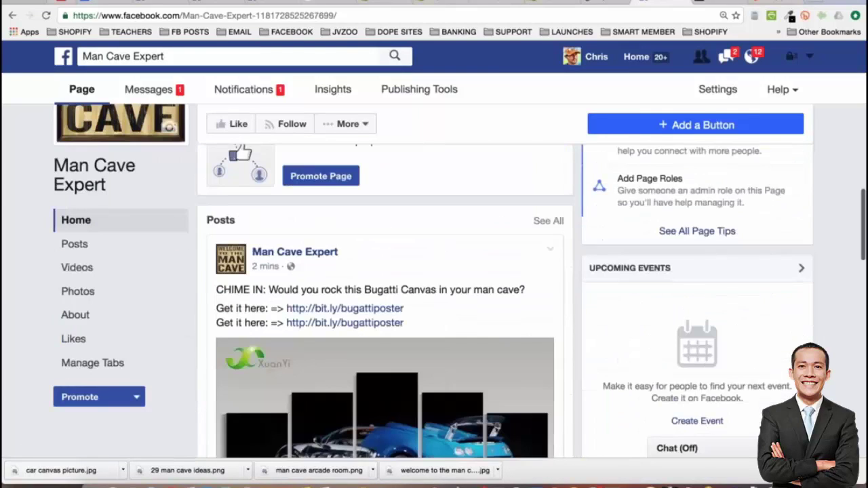
{"action": "left_click_drag", "start_coordinate": [411, 298], "coordinate": [205, 257]}
{"action": "key", "text": "ctrl+c"}
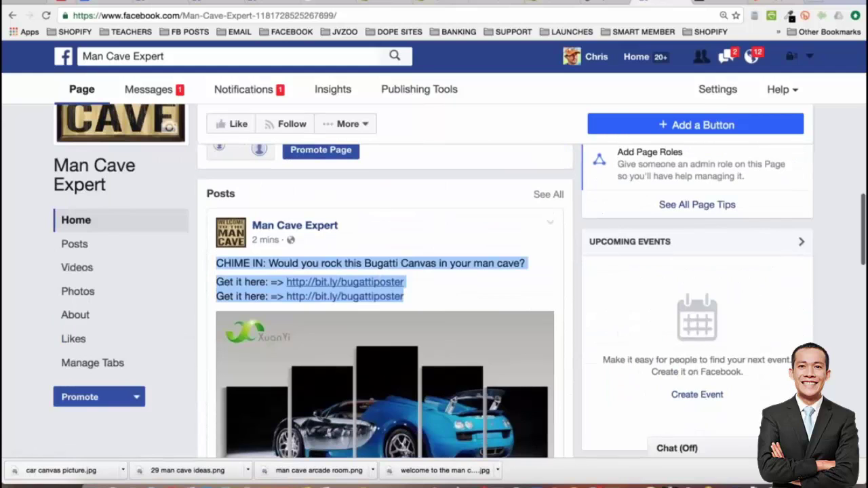
{"action": "scroll", "coordinate": [319, 285], "scroll_direction": "up", "scroll_amount": 3}
{"action": "scroll", "coordinate": [292, 407], "scroll_direction": "up", "scroll_amount": 10}
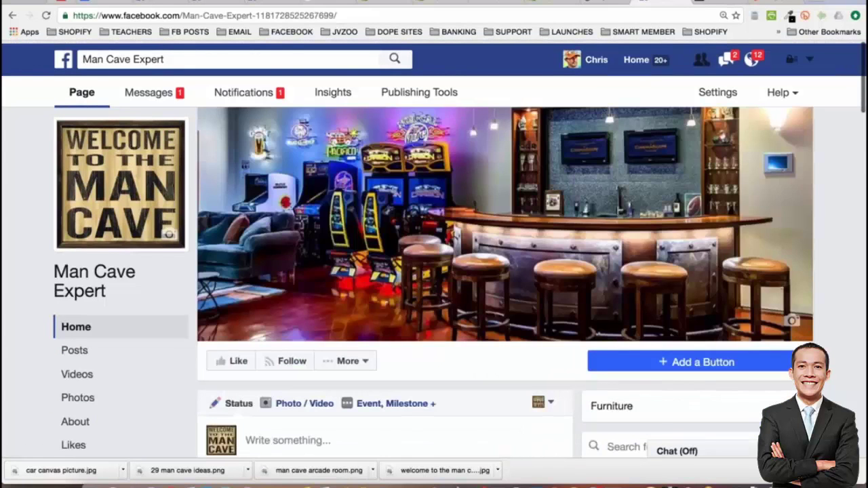
{"action": "scroll", "coordinate": [380, 285], "scroll_direction": "down", "scroll_amount": 3}
{"action": "left_click", "coordinate": [380, 285]}
{"action": "key", "text": "ctrl+v"}
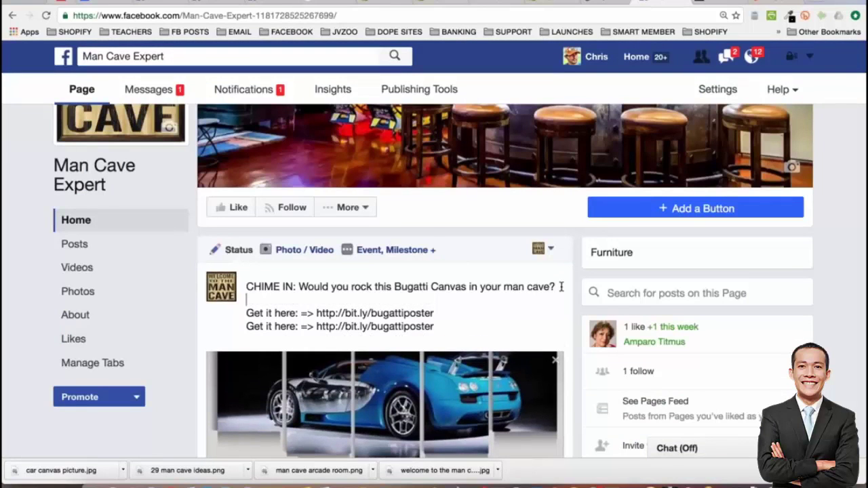
{"action": "scroll", "coordinate": [561, 287], "scroll_direction": "down", "scroll_amount": 1}
{"action": "scroll", "coordinate": [356, 388], "scroll_direction": "down", "scroll_amount": 10}
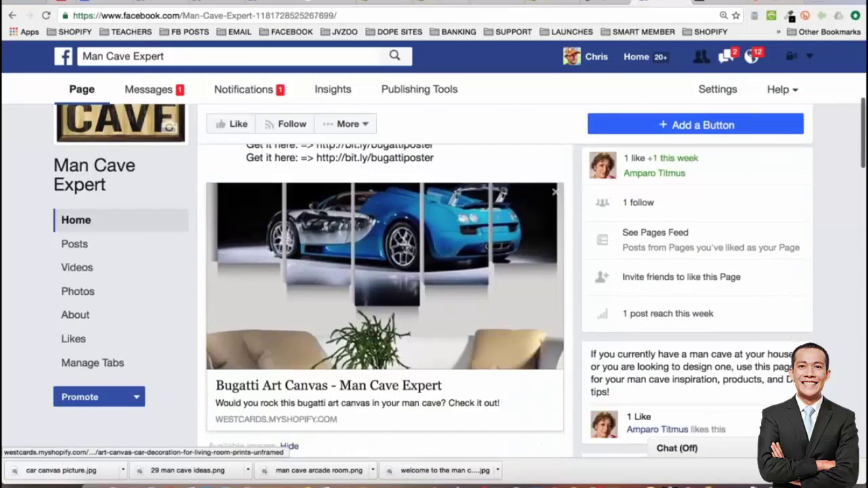
{"action": "scroll", "coordinate": [356, 388], "scroll_direction": "up", "scroll_amount": 10}
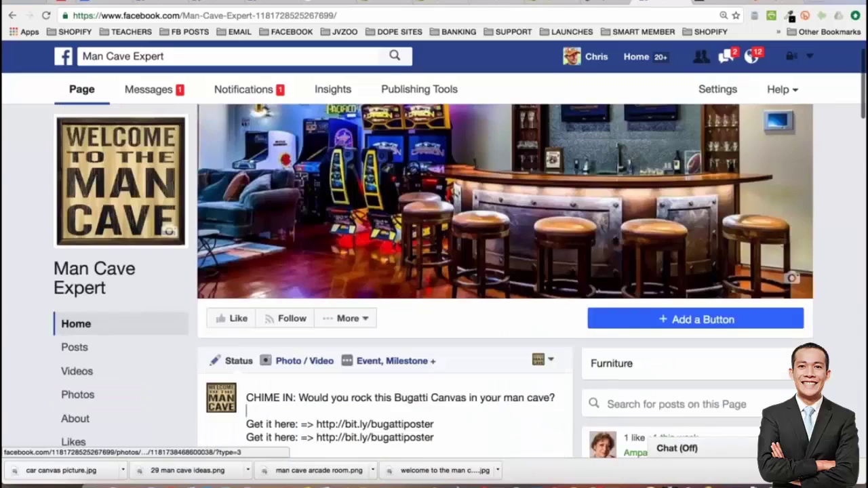
{"action": "scroll", "coordinate": [505, 271], "scroll_direction": "up", "scroll_amount": 1}
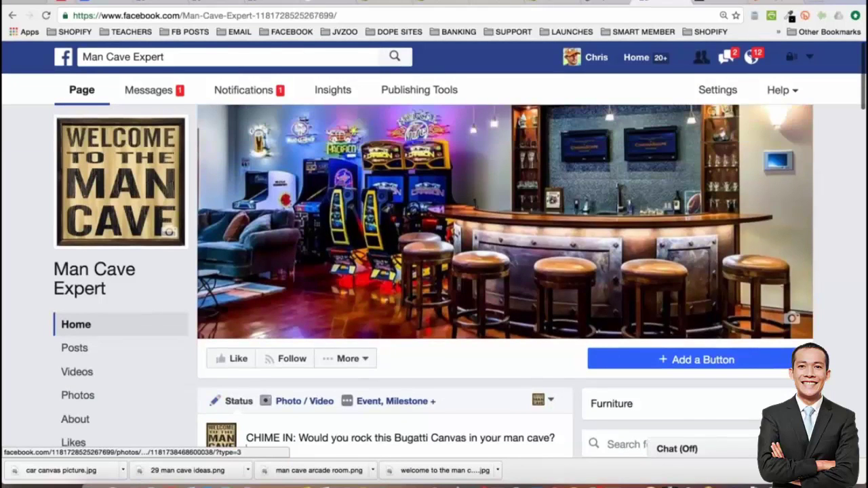
{"action": "scroll", "coordinate": [404, 305], "scroll_direction": "down", "scroll_amount": 6}
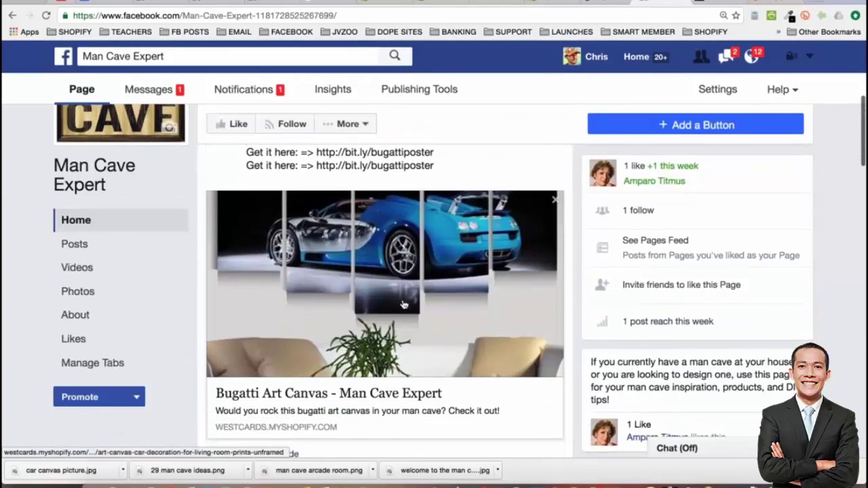
{"action": "scroll", "coordinate": [403, 305], "scroll_direction": "up", "scroll_amount": 2}
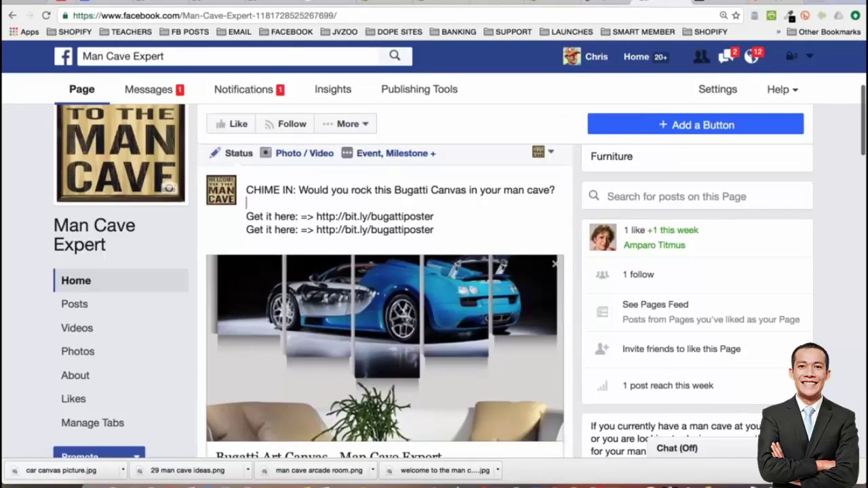
{"action": "scroll", "coordinate": [467, 314], "scroll_direction": "down", "scroll_amount": 1}
{"action": "scroll", "coordinate": [466, 314], "scroll_direction": "down", "scroll_amount": 5}
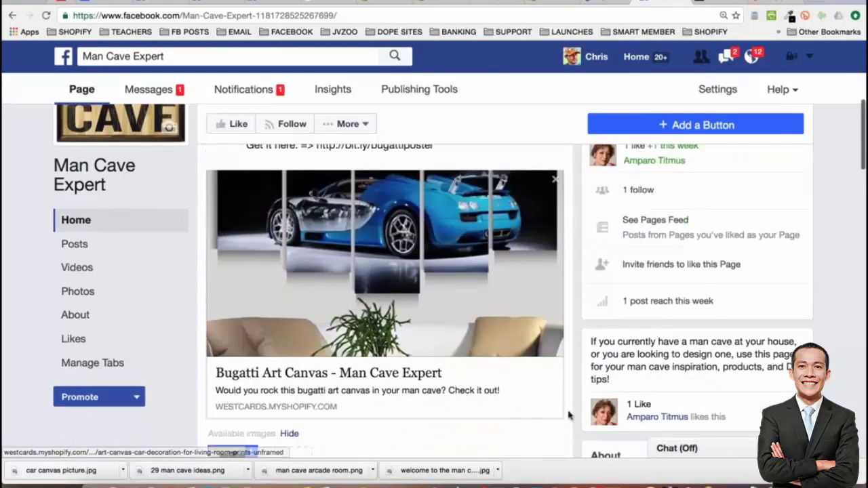
Publish the Bugatti Canvas post to the Man Cave Expert page
{"action": "left_click", "coordinate": [520, 410]}
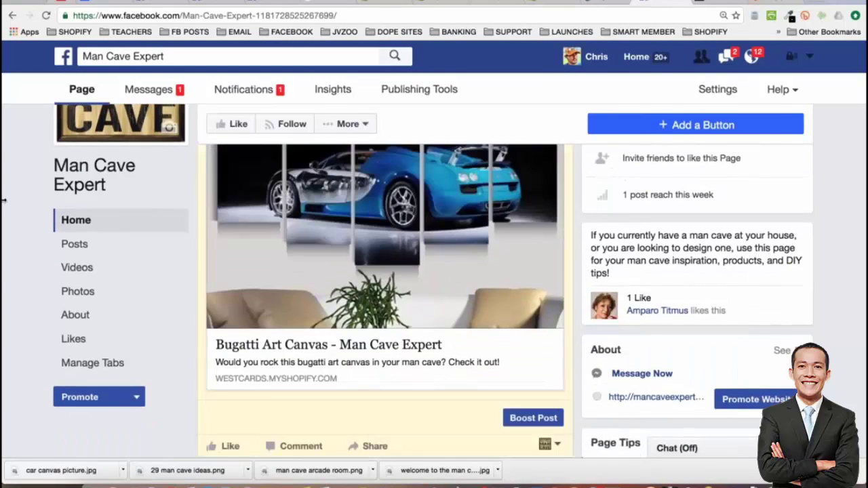
{"action": "scroll", "coordinate": [3, 212], "scroll_direction": "up", "scroll_amount": 1}
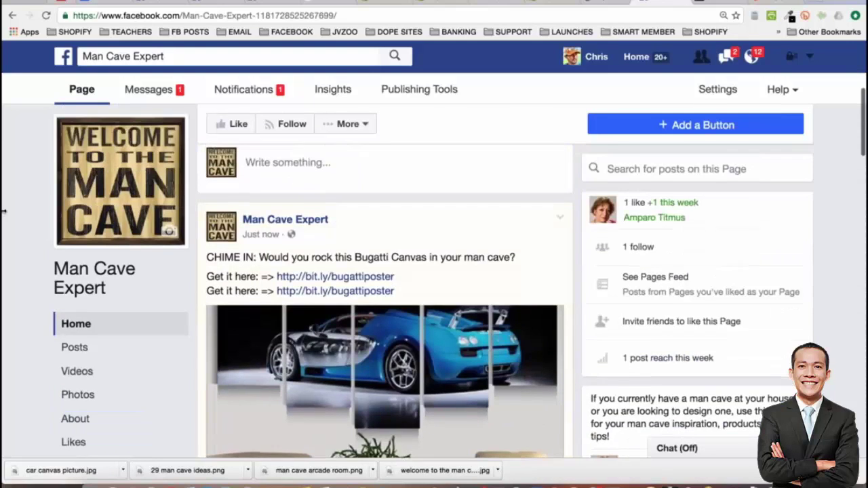
{"action": "scroll", "coordinate": [3, 212], "scroll_direction": "down", "scroll_amount": 8}
{"action": "scroll", "coordinate": [4, 212], "scroll_direction": "down", "scroll_amount": 3}
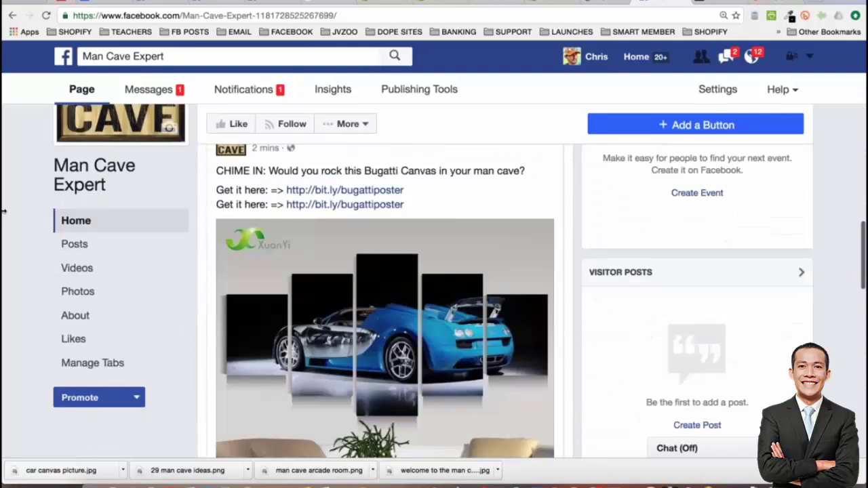
{"action": "scroll", "coordinate": [4, 218], "scroll_direction": "up", "scroll_amount": 1}
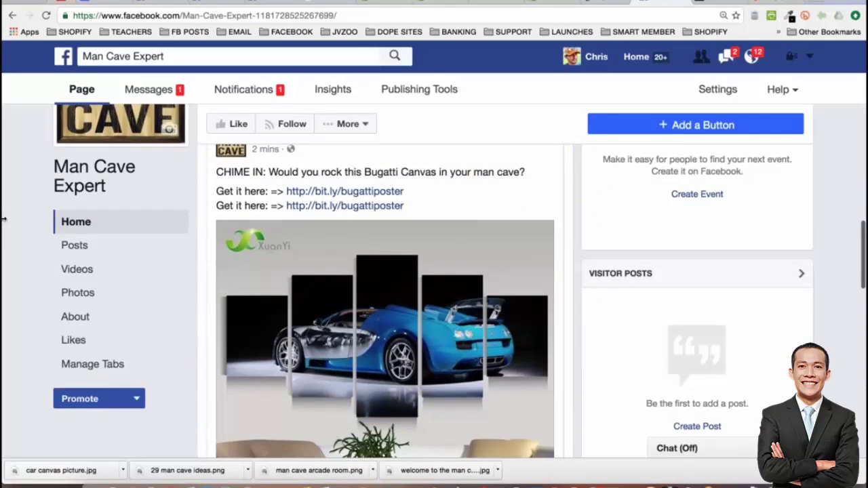
{"action": "scroll", "coordinate": [3, 218], "scroll_direction": "down", "scroll_amount": 1}
{"action": "scroll", "coordinate": [407, 305], "scroll_direction": "up", "scroll_amount": 1}
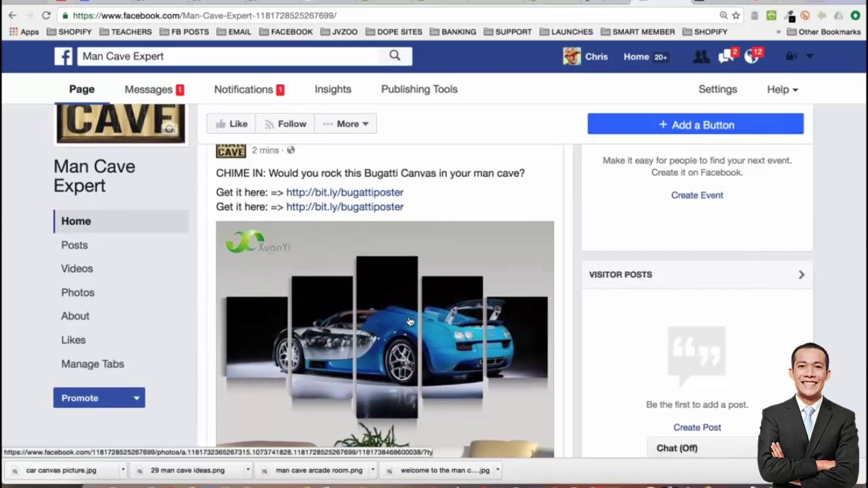
{"action": "scroll", "coordinate": [419, 301], "scroll_direction": "down", "scroll_amount": 1}
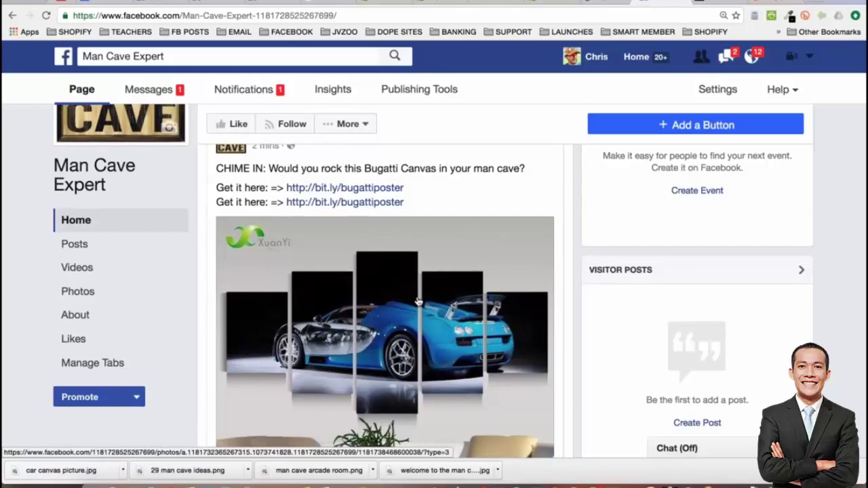
Open the Bugatti canvas product page from the post's link preview
{"action": "scroll", "coordinate": [419, 301], "scroll_direction": "down", "scroll_amount": 3}
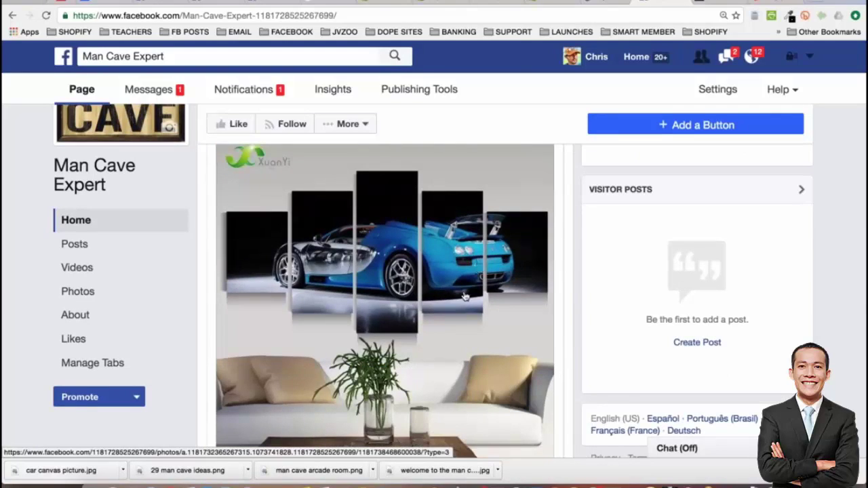
{"action": "scroll", "coordinate": [465, 296], "scroll_direction": "down", "scroll_amount": 1}
{"action": "scroll", "coordinate": [466, 296], "scroll_direction": "down", "scroll_amount": 2}
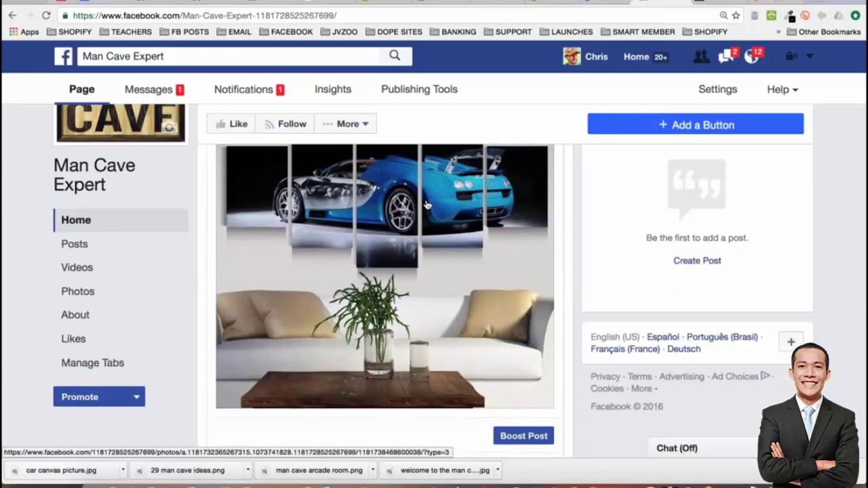
{"action": "scroll", "coordinate": [427, 205], "scroll_direction": "up", "scroll_amount": 5}
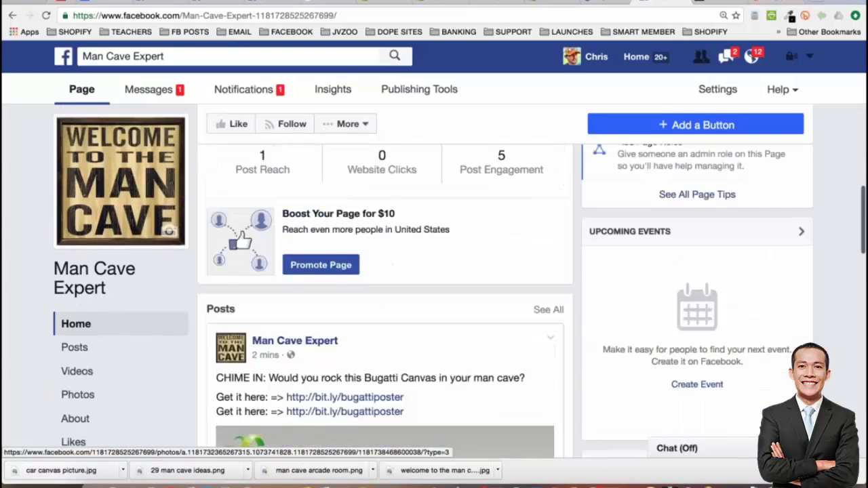
{"action": "scroll", "coordinate": [385, 298], "scroll_direction": "up", "scroll_amount": 10}
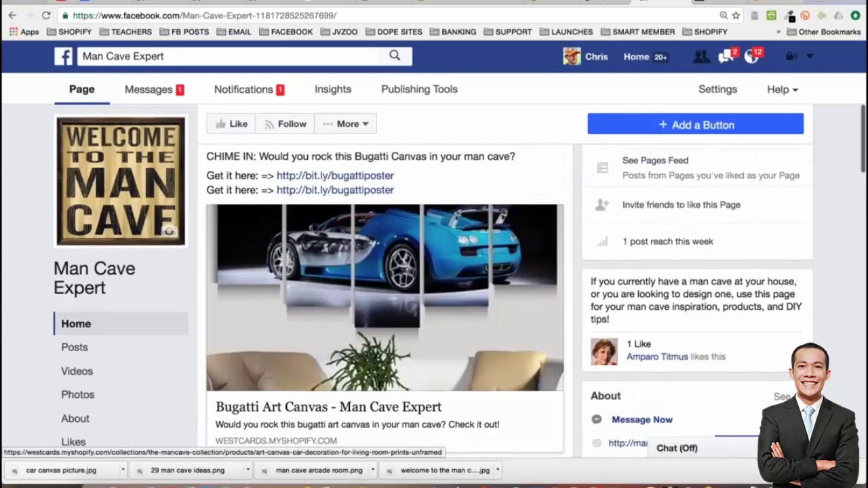
{"action": "scroll", "coordinate": [335, 224], "scroll_direction": "up", "scroll_amount": 2}
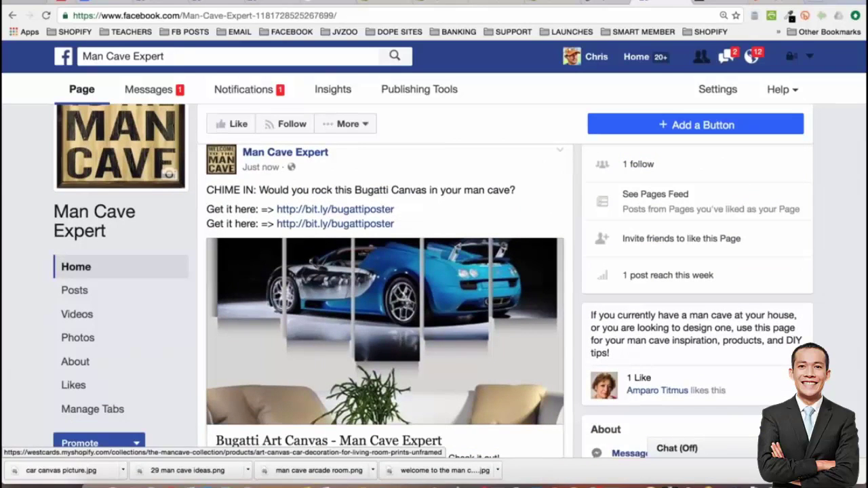
{"action": "left_click", "coordinate": [376, 333]}
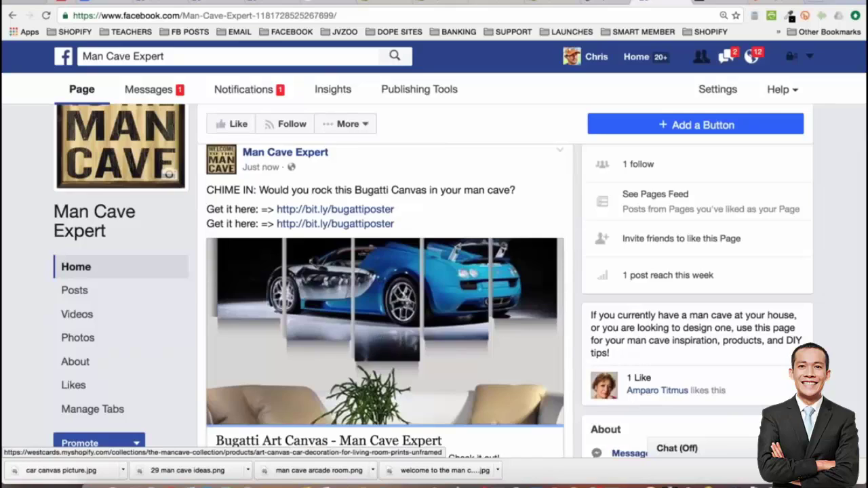
Review the $49.99 Art Canvas Car Decoration specifications, then return to the Facebook tab
{"action": "scroll", "coordinate": [346, 290], "scroll_direction": "down", "scroll_amount": 5}
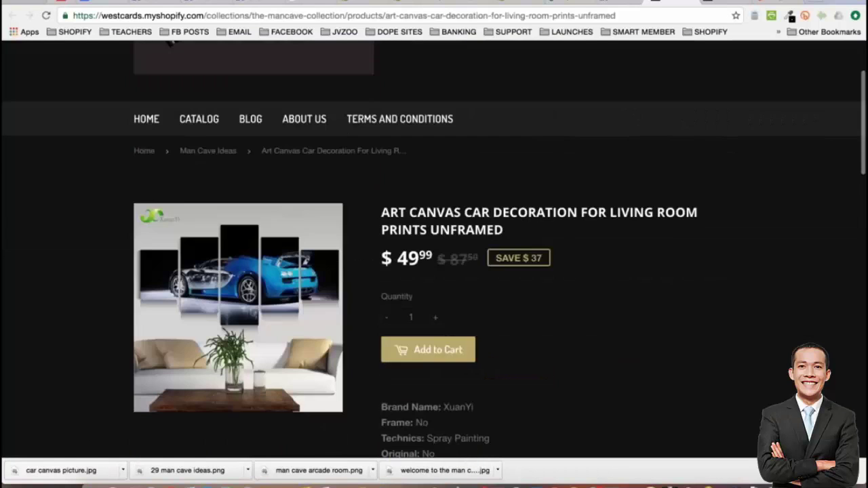
{"action": "scroll", "coordinate": [434, 250], "scroll_direction": "down", "scroll_amount": 1}
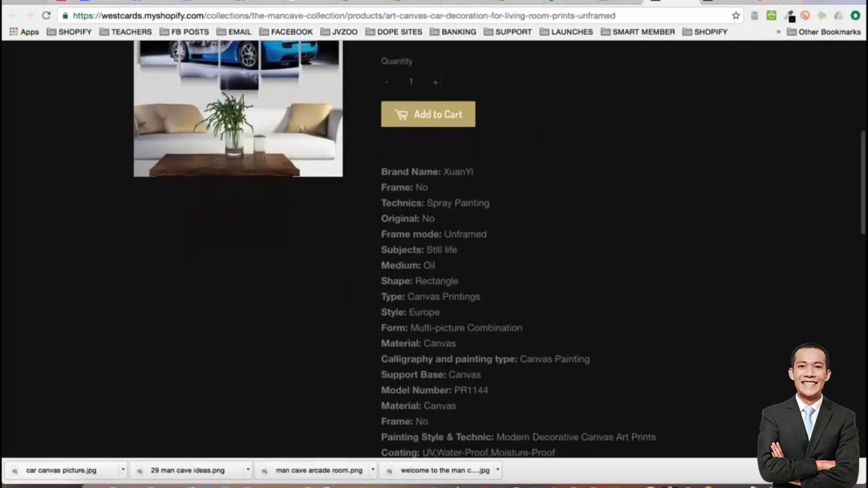
{"action": "scroll", "coordinate": [435, 249], "scroll_direction": "down", "scroll_amount": 4}
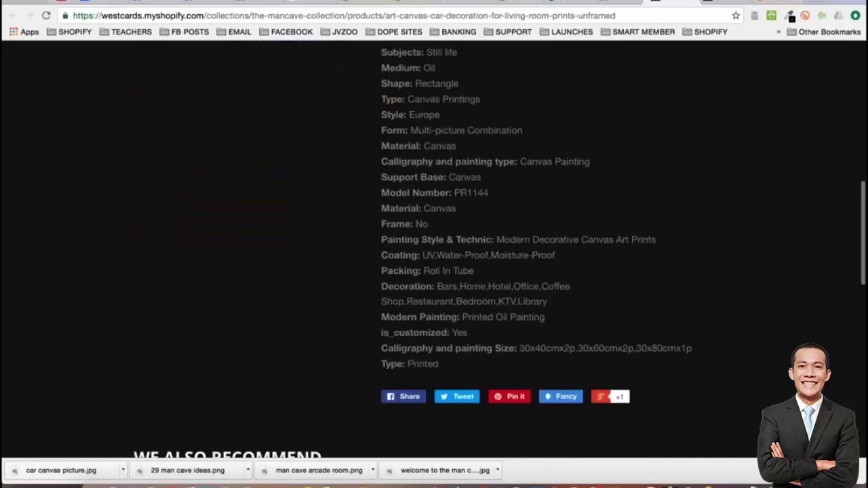
{"action": "scroll", "coordinate": [434, 250], "scroll_direction": "up", "scroll_amount": 15}
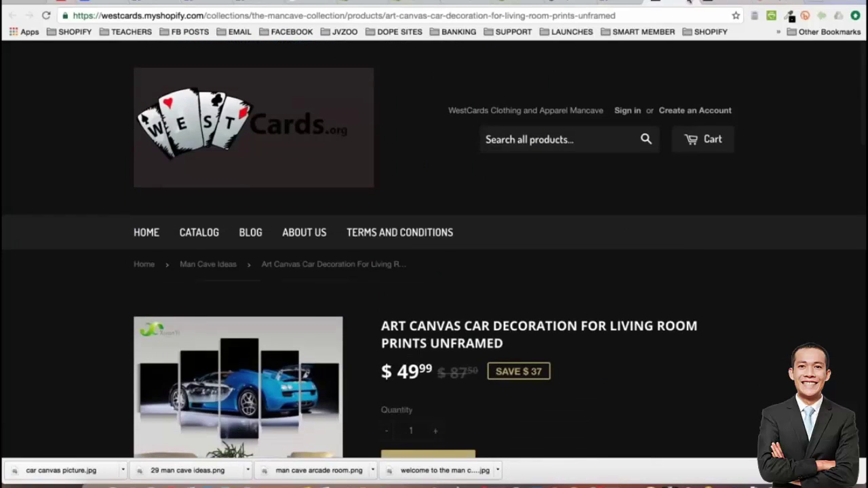
{"action": "key", "text": "ctrl+Tab"}
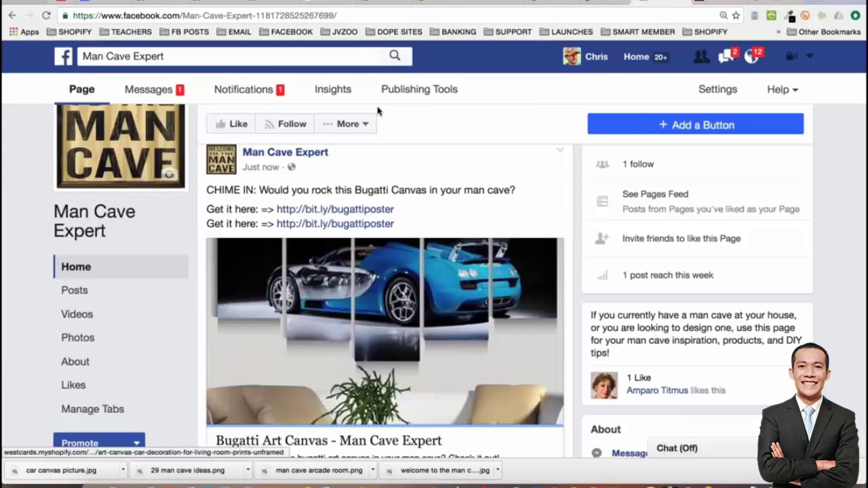
Launch Ads Manager from the FACEBOOK bookmarks folder
{"action": "left_click", "coordinate": [293, 31]}
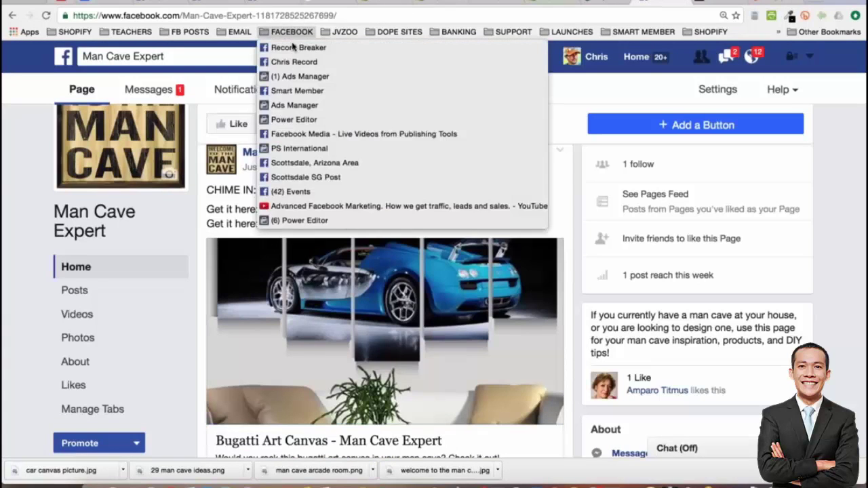
{"action": "left_click", "coordinate": [297, 150]}
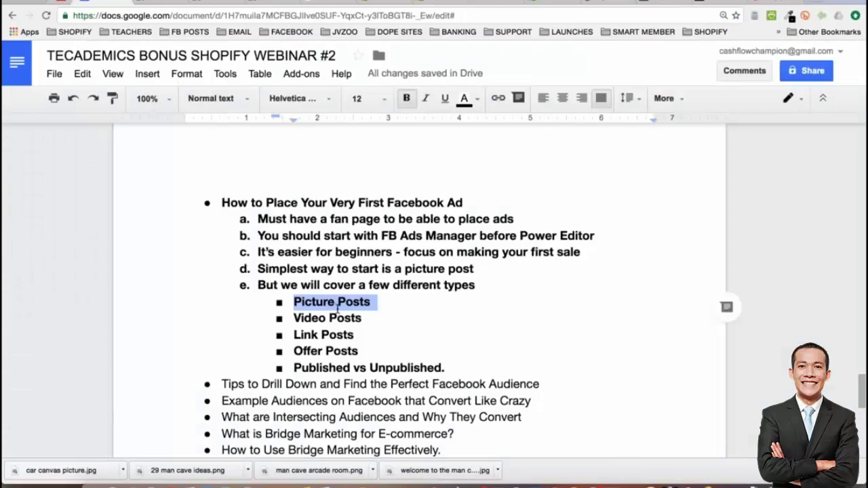
Remove bold from the Video Posts line in the Google Docs outline
{"action": "left_click", "coordinate": [338, 306]}
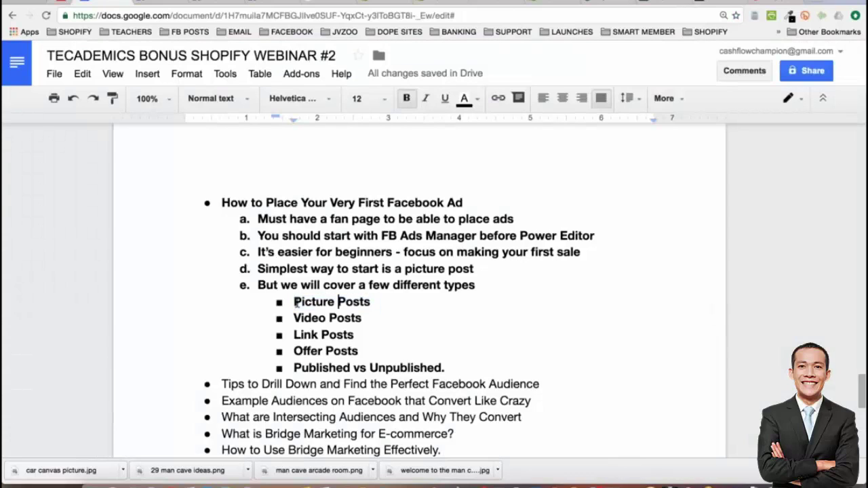
{"action": "left_click_drag", "start_coordinate": [296, 303], "coordinate": [377, 303]}
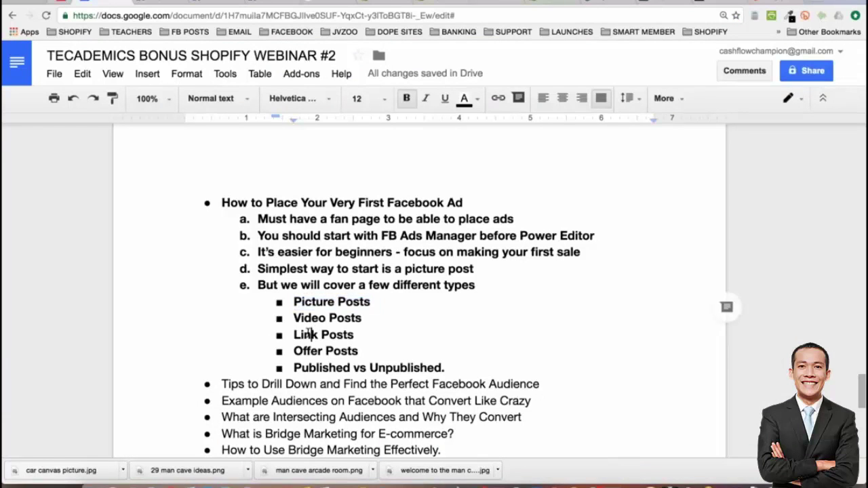
{"action": "triple_click", "coordinate": [308, 334]}
{"action": "triple_click", "coordinate": [320, 319]}
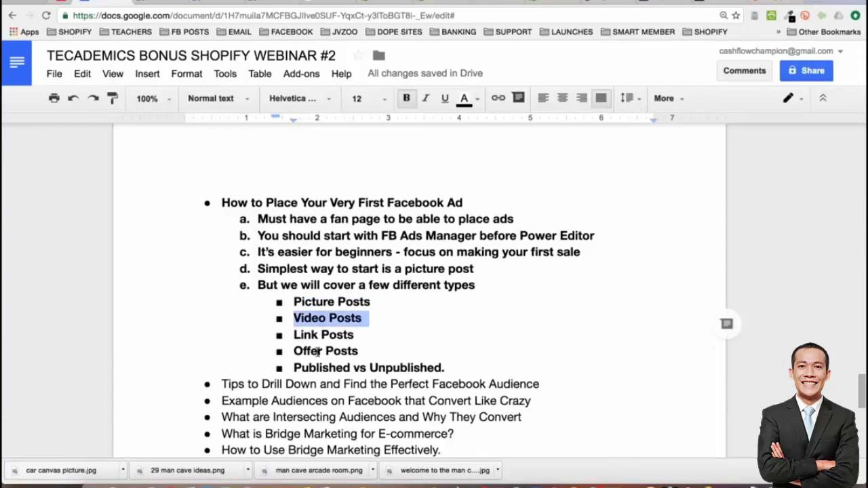
{"action": "triple_click", "coordinate": [319, 352]}
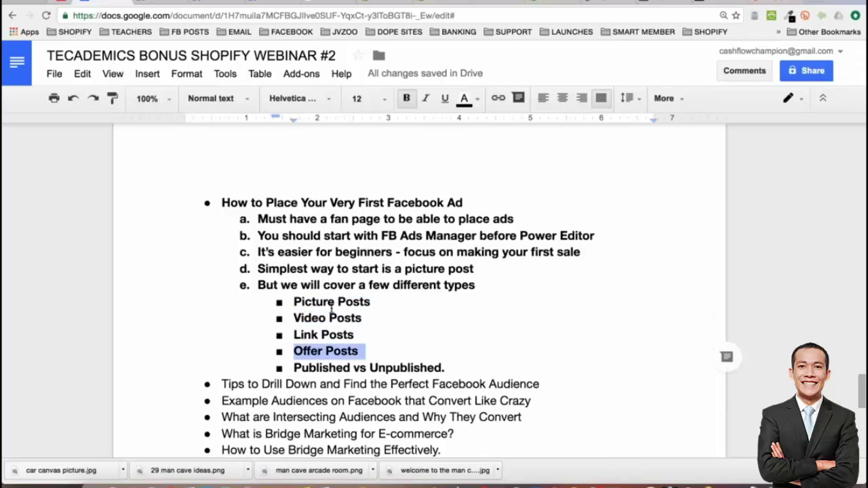
{"action": "triple_click", "coordinate": [315, 318]}
{"action": "key", "text": "ctrl+b"}
Remove bold from Offer Posts and return to Ads Manager
{"action": "left_click", "coordinate": [320, 351]}
{"action": "triple_click", "coordinate": [320, 350]}
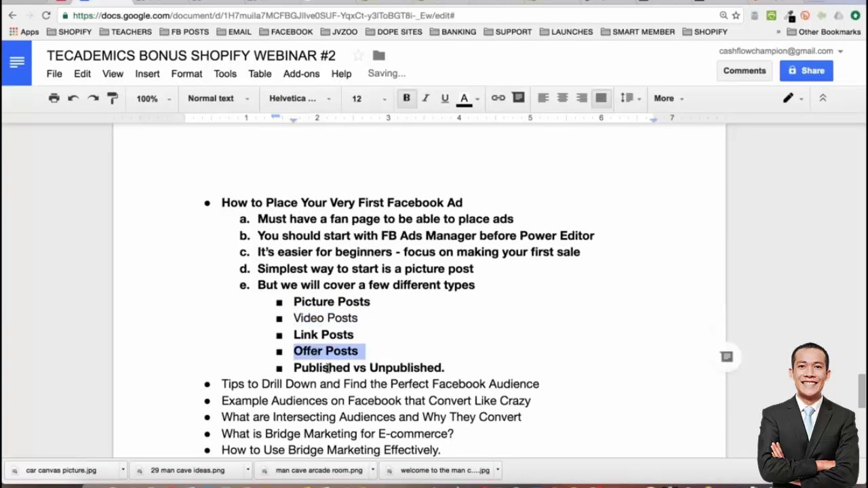
{"action": "key", "text": "ctrl+b"}
{"action": "left_click", "coordinate": [330, 368]}
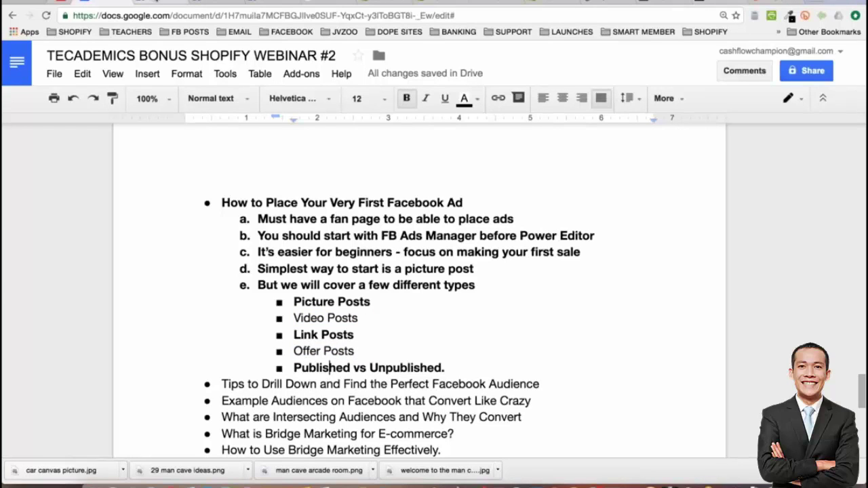
{"action": "left_click", "coordinate": [668, 2]}
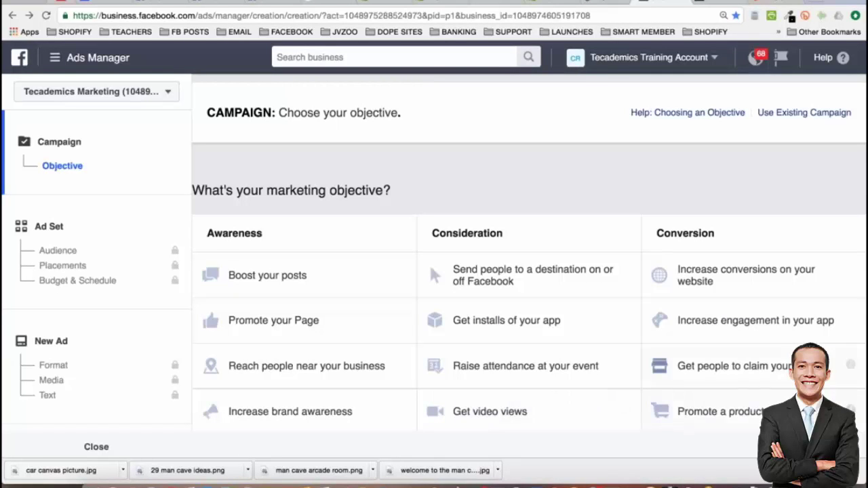
Choose the claim-your-offer objective, name the campaign 'Free+Shipping Bugatti Poster', and continue
{"action": "left_click", "coordinate": [763, 370]}
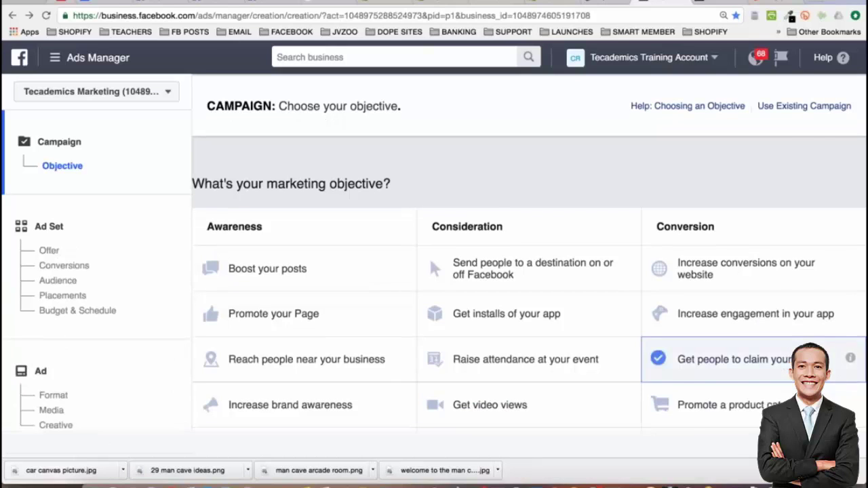
{"action": "left_click", "coordinate": [541, 279]}
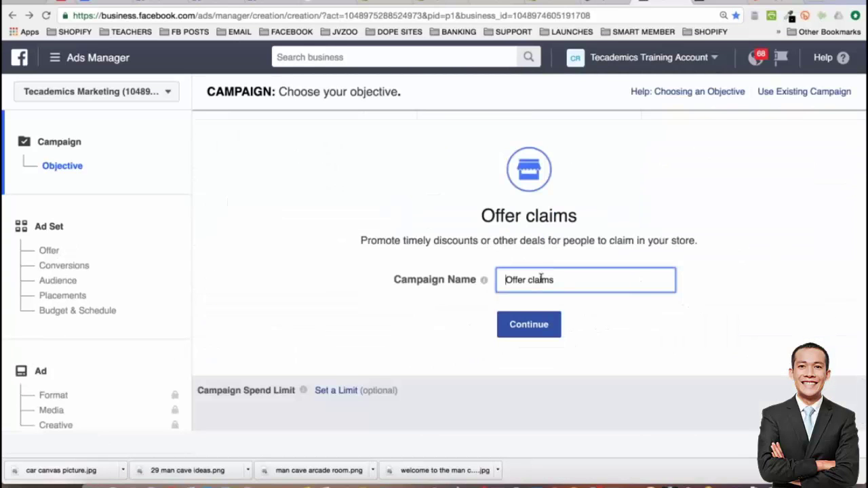
{"action": "triple_click", "coordinate": [541, 279]}
{"action": "type", "text": "Free+Shipping B"}
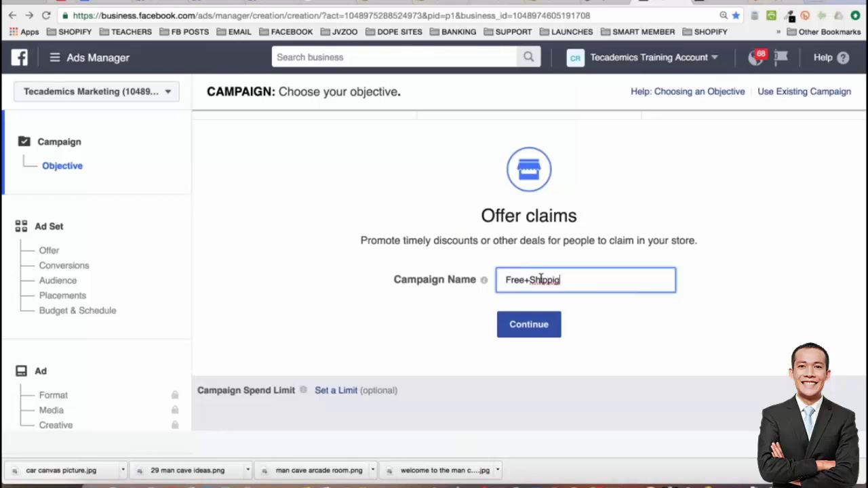
{"action": "type", "text": "ugatti Poster"}
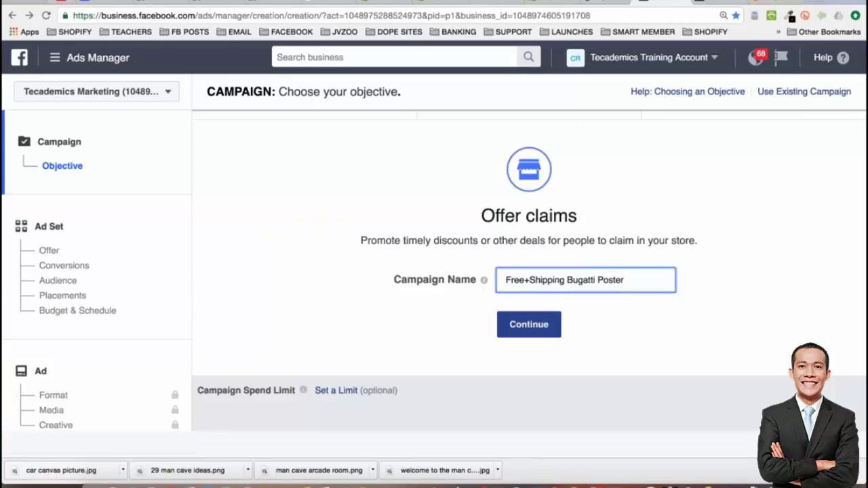
{"action": "key", "text": "Tab"}
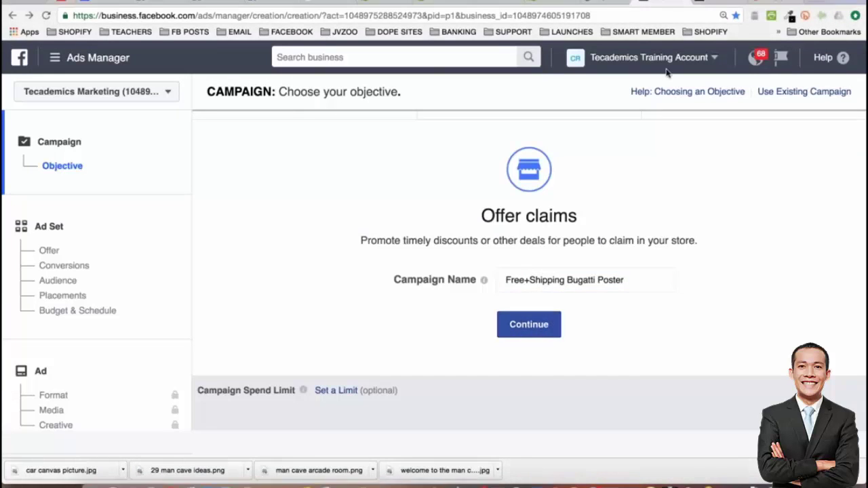
{"action": "left_click", "coordinate": [536, 324]}
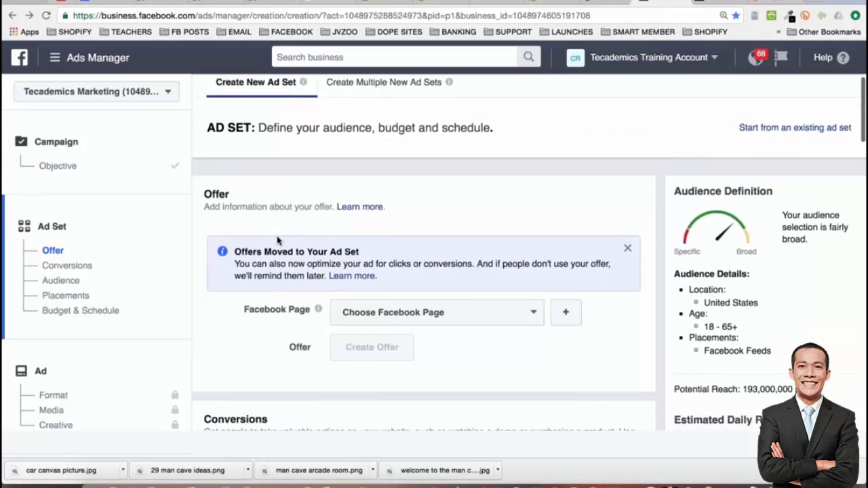
Search 'man' in the Pages list and select Man Cave Expert as the offer's Facebook Page
{"action": "scroll", "coordinate": [277, 240], "scroll_direction": "down", "scroll_amount": 2}
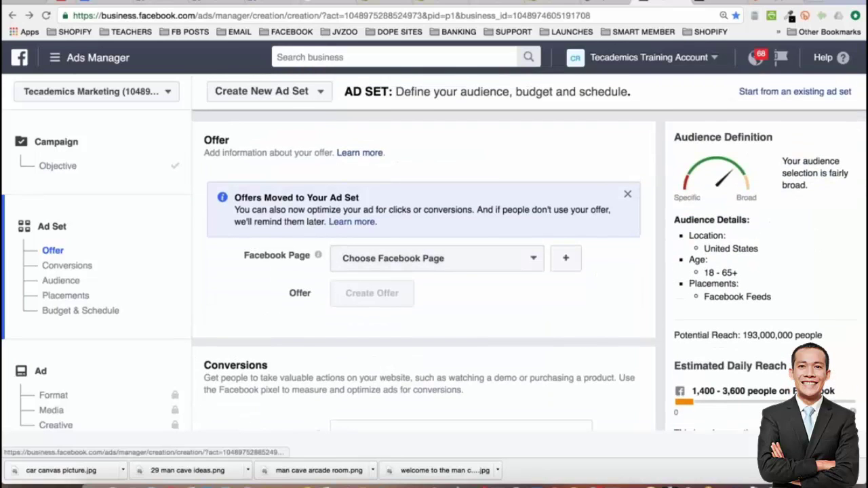
{"action": "scroll", "coordinate": [424, 272], "scroll_direction": "up", "scroll_amount": 2}
{"action": "scroll", "coordinate": [529, 234], "scroll_direction": "down", "scroll_amount": 1}
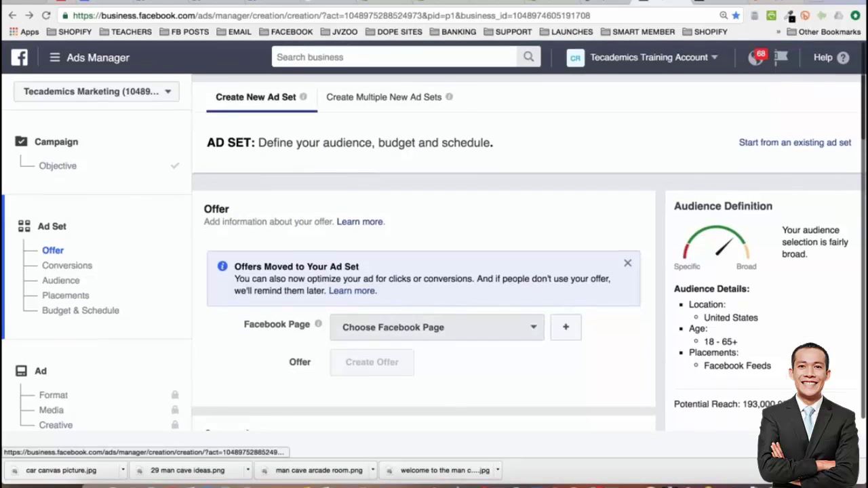
{"action": "mouse_move", "coordinate": [303, 97]}
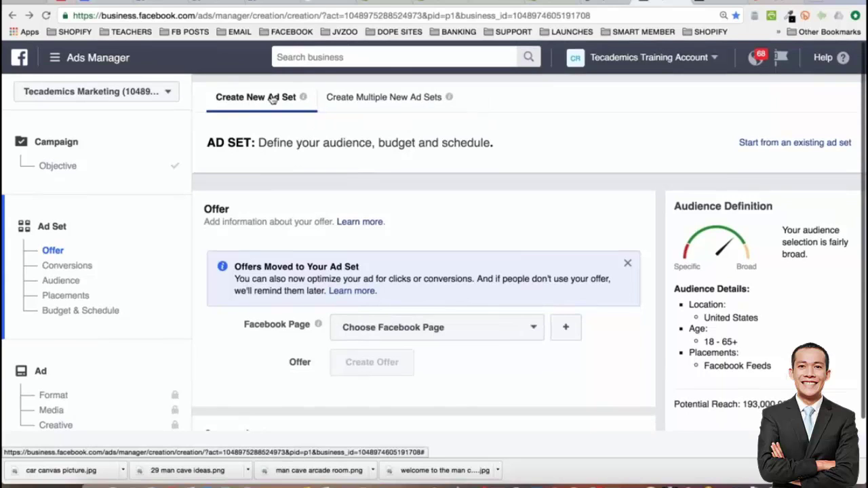
{"action": "scroll", "coordinate": [251, 98], "scroll_direction": "down", "scroll_amount": 2}
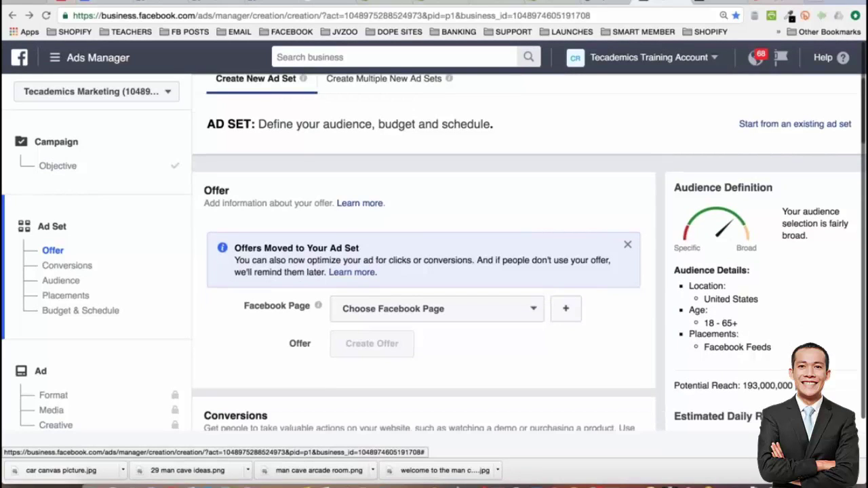
{"action": "scroll", "coordinate": [482, 223], "scroll_direction": "down", "scroll_amount": 3}
{"action": "left_click", "coordinate": [522, 256]}
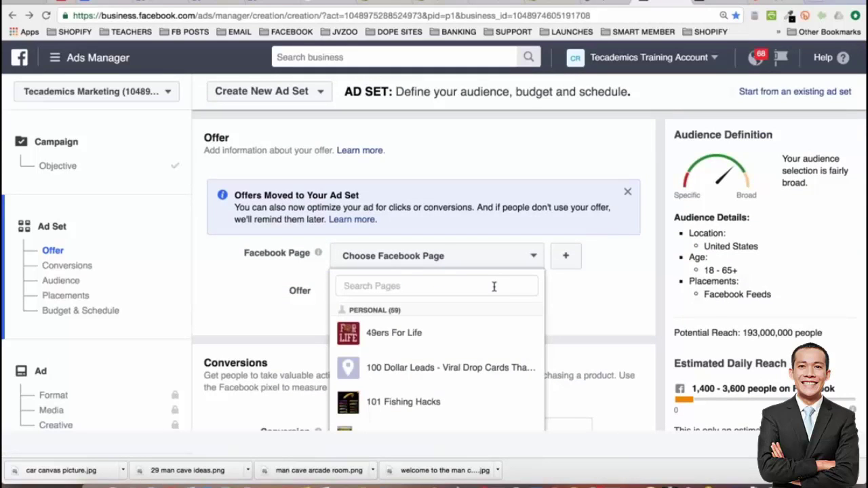
{"action": "scroll", "coordinate": [441, 366], "scroll_direction": "down", "scroll_amount": 10}
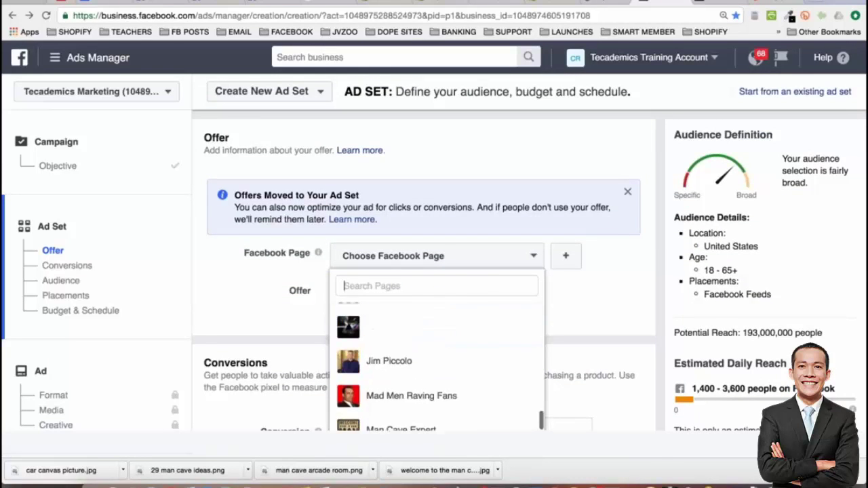
{"action": "scroll", "coordinate": [441, 366], "scroll_direction": "up", "scroll_amount": 10}
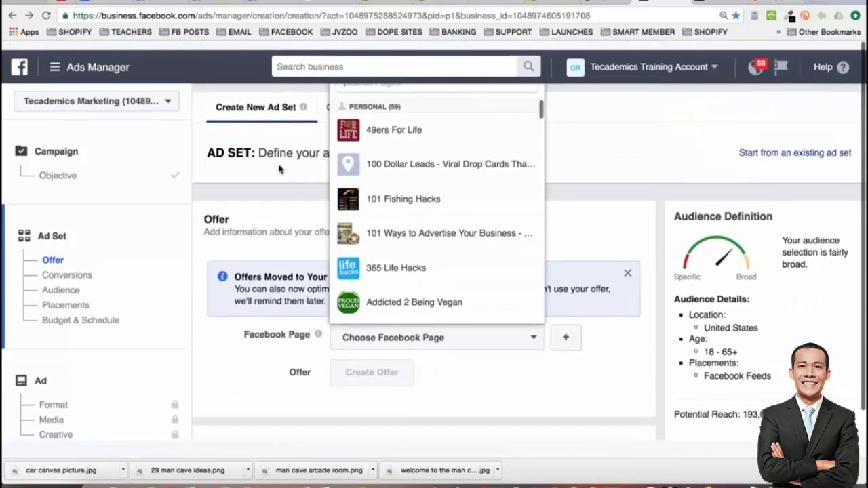
{"action": "scroll", "coordinate": [280, 169], "scroll_direction": "down", "scroll_amount": 1}
{"action": "left_click", "coordinate": [520, 325]}
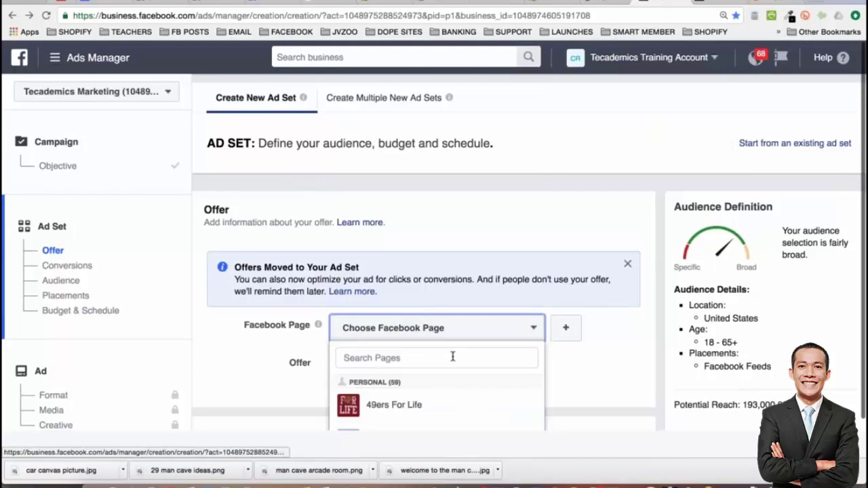
{"action": "type", "text": "man"}
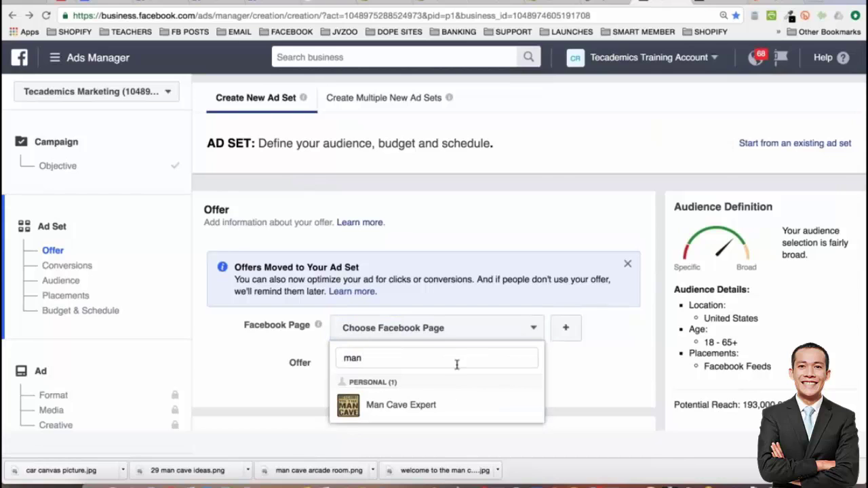
{"action": "left_click", "coordinate": [450, 404]}
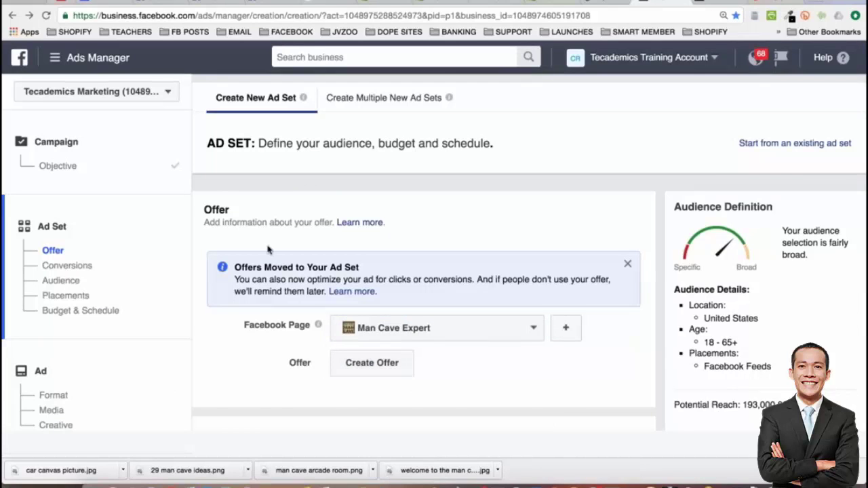
{"action": "scroll", "coordinate": [268, 249], "scroll_direction": "down", "scroll_amount": 2}
{"action": "scroll", "coordinate": [424, 271], "scroll_direction": "down", "scroll_amount": 2}
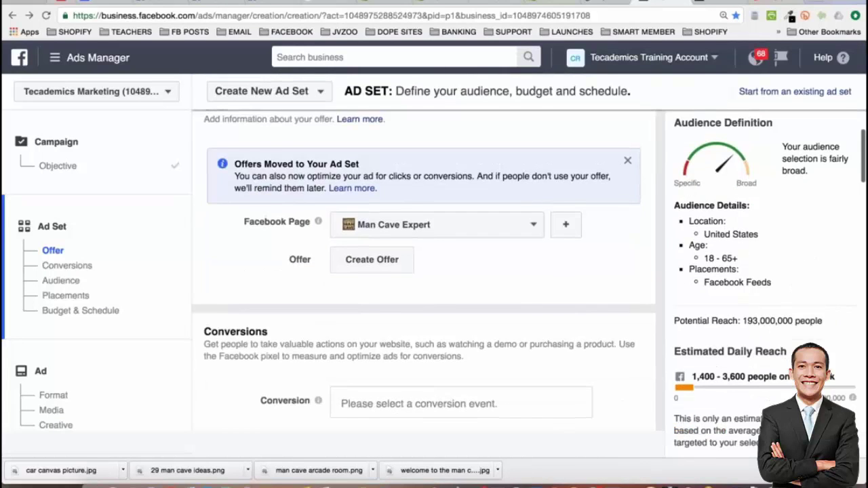
Start a new Free Stuff offer with a placeholder title
{"action": "left_click", "coordinate": [368, 261]}
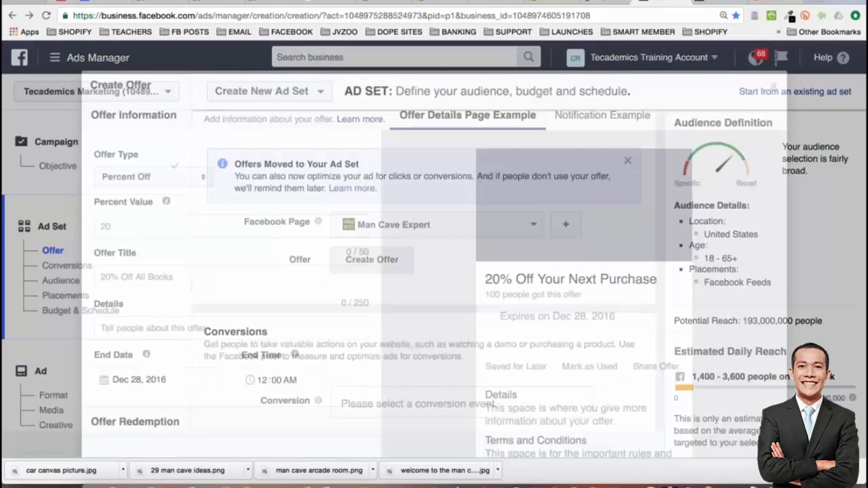
{"action": "scroll", "coordinate": [393, 261], "scroll_direction": "down", "scroll_amount": 2}
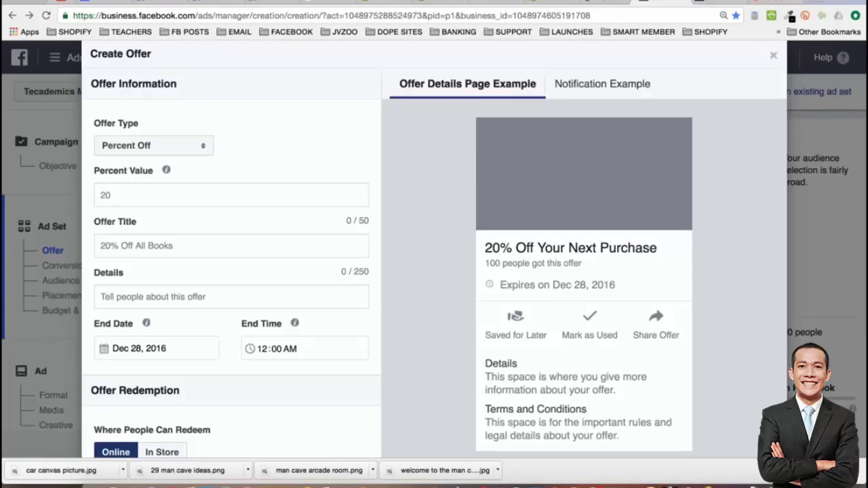
{"action": "left_click", "coordinate": [197, 152]}
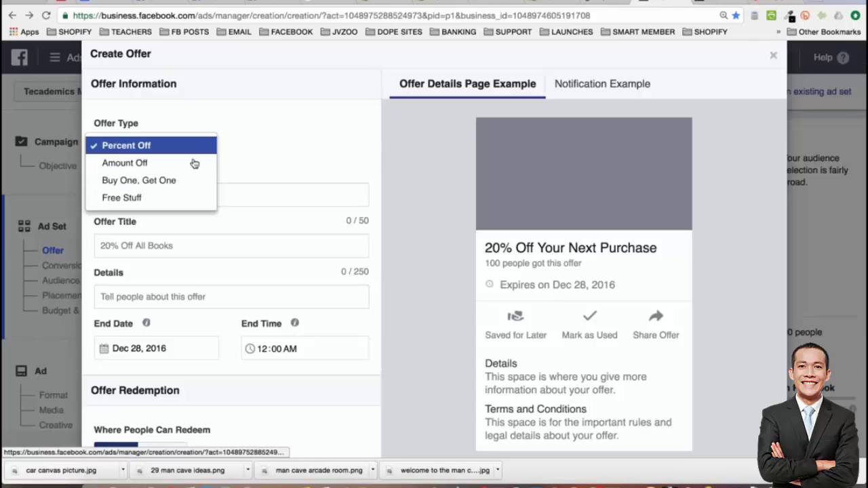
{"action": "left_click", "coordinate": [176, 198]}
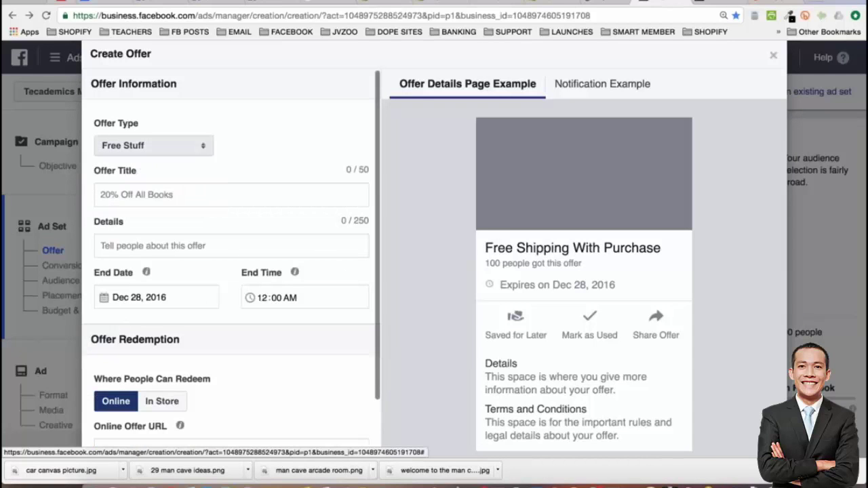
{"action": "left_click", "coordinate": [150, 194]}
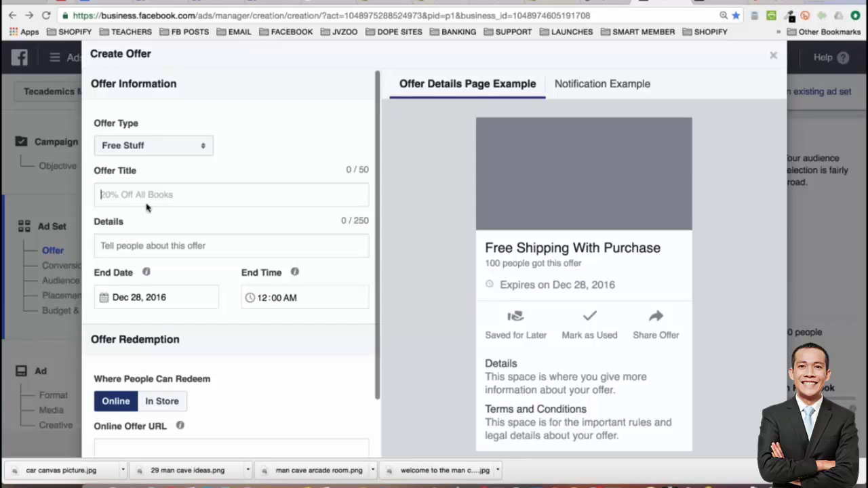
{"action": "type", "text": "asdf"}
{"action": "key", "text": "super+a"}
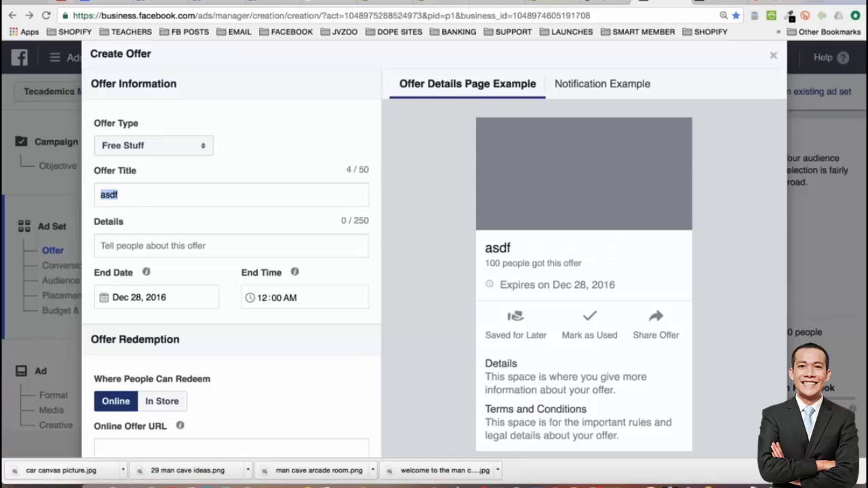
{"action": "type", "text": "aaaa"}
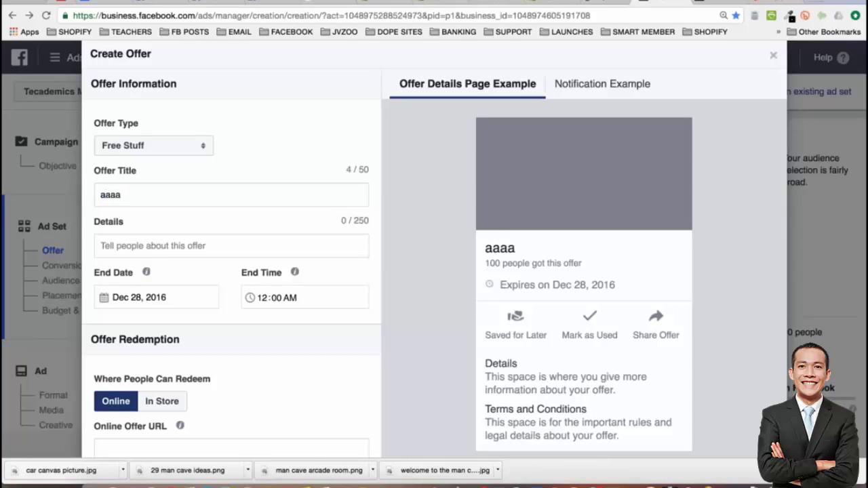
Fill details, offer URL and total offers with placeholders bbbb, cccc and 1111
{"action": "left_click", "coordinate": [132, 245]}
{"action": "type", "text": "bbbb"}
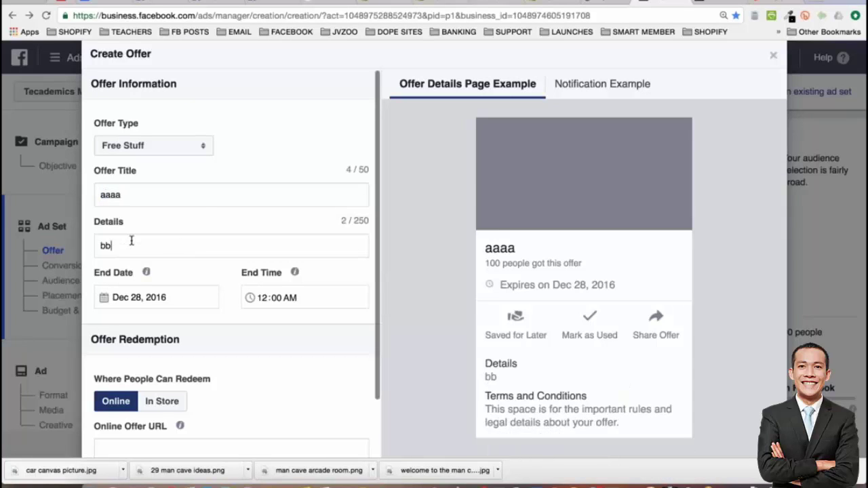
{"action": "scroll", "coordinate": [132, 244], "scroll_direction": "down", "scroll_amount": 3}
{"action": "left_click", "coordinate": [142, 287]}
{"action": "type", "text": "cccc"}
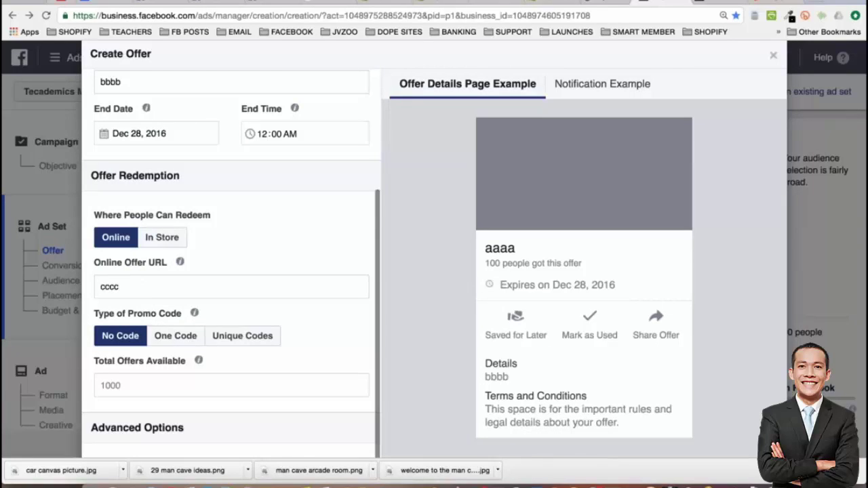
{"action": "key", "text": "Tab"}
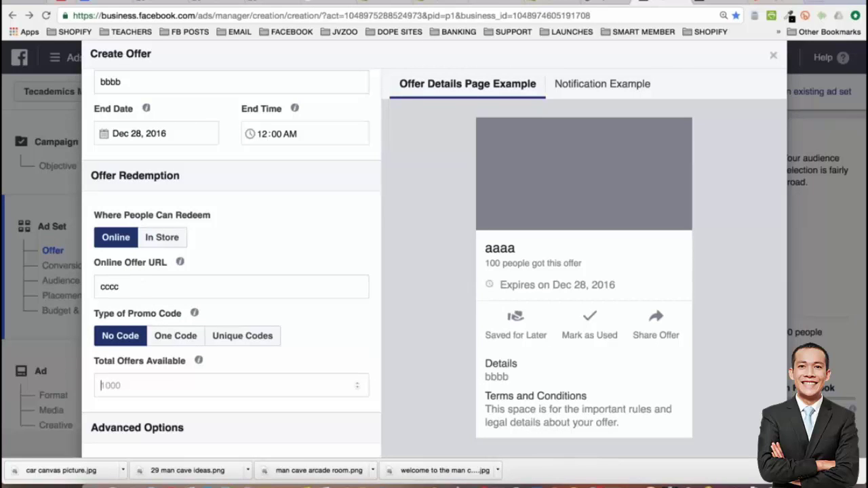
{"action": "type", "text": "1111"}
{"action": "scroll", "coordinate": [231, 278], "scroll_direction": "up", "scroll_amount": 2}
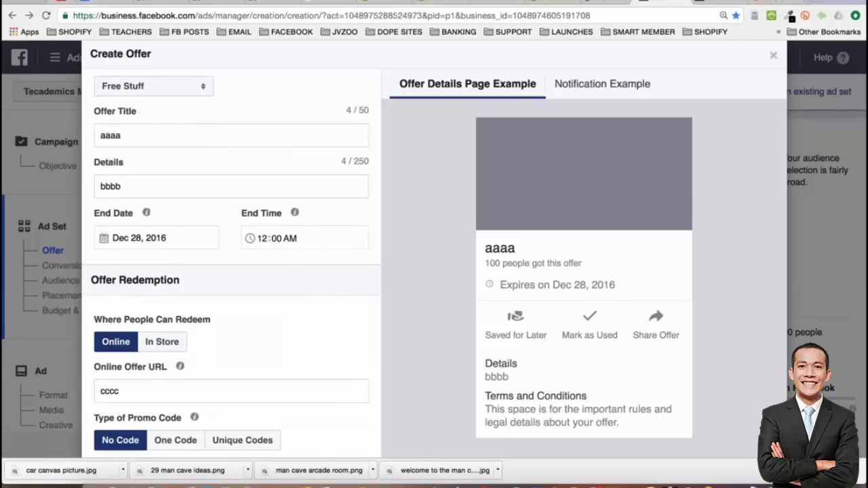
Title the offer 'Get this Bugatti Canvas FREE! (Just Pay Shipping)'
{"action": "double_click", "coordinate": [150, 137]}
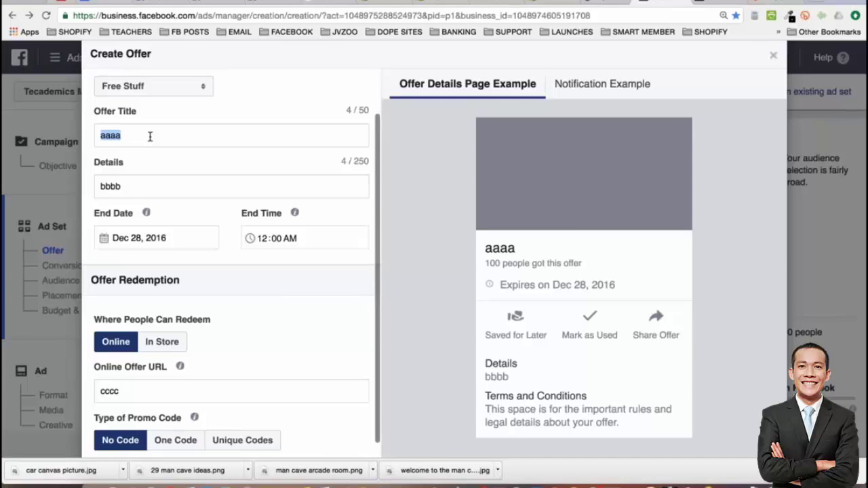
{"action": "type", "text": "G"}
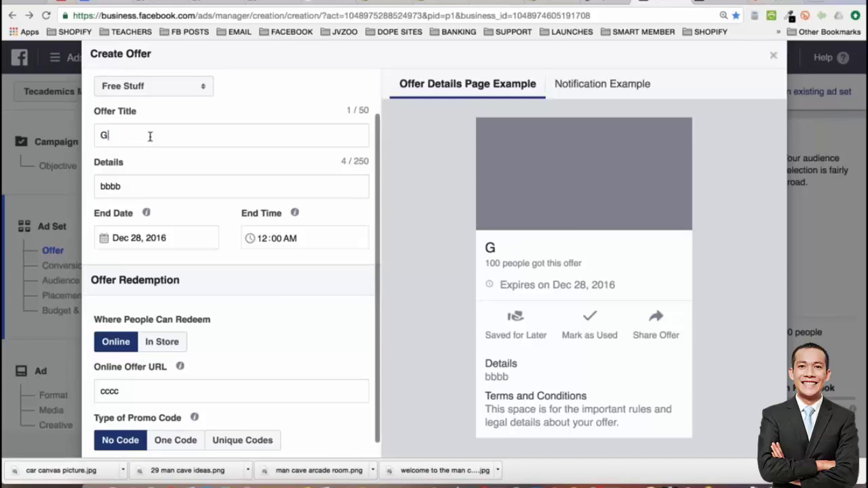
{"action": "type", "text": "et"}
{"action": "key", "text": "BackSpace"}
{"action": "key", "text": "BackSpace"}
{"action": "key", "text": "BackSpace"}
{"action": "type", "text": "Get this"}
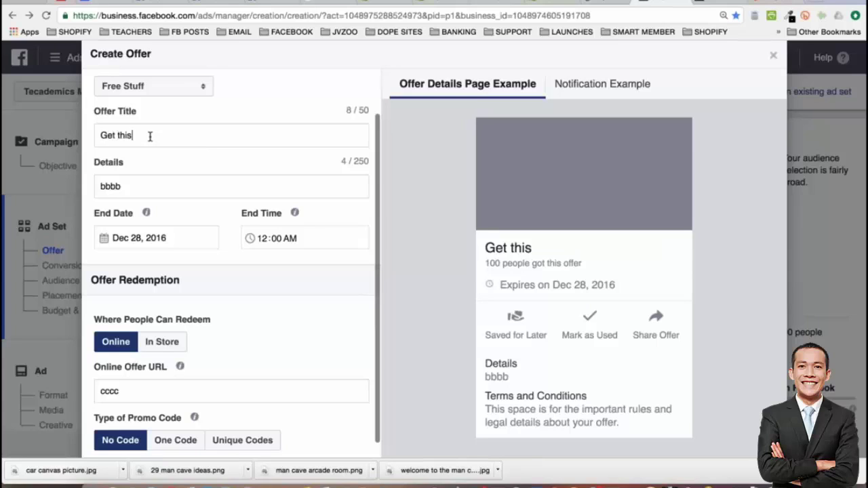
{"action": "type", "text": " Bugatti"}
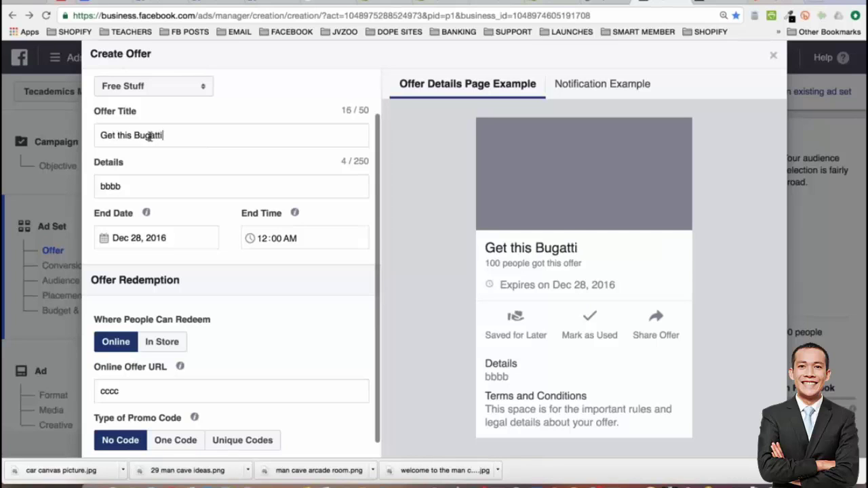
{"action": "type", "text": " Canvas FRE"}
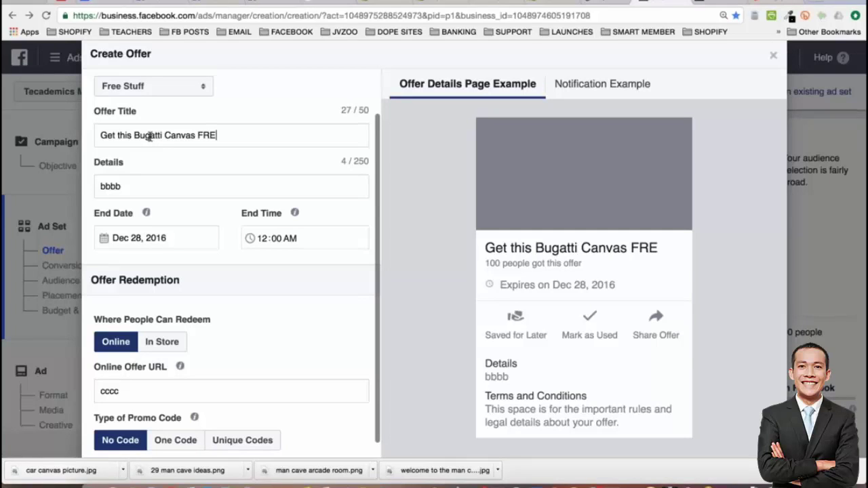
{"action": "type", "text": "E,"}
{"action": "key", "text": "BackSpace"}
{"action": "type", "text": "(Just Pay Shi"}
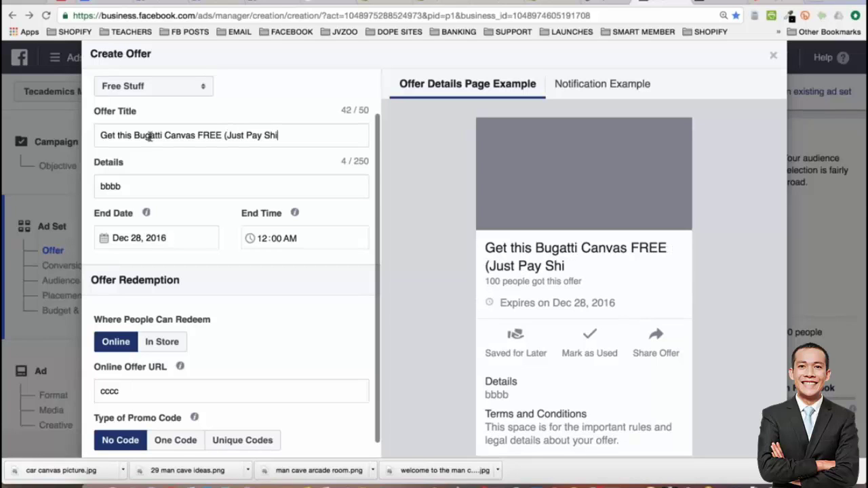
{"action": "type", "text": "pping"}
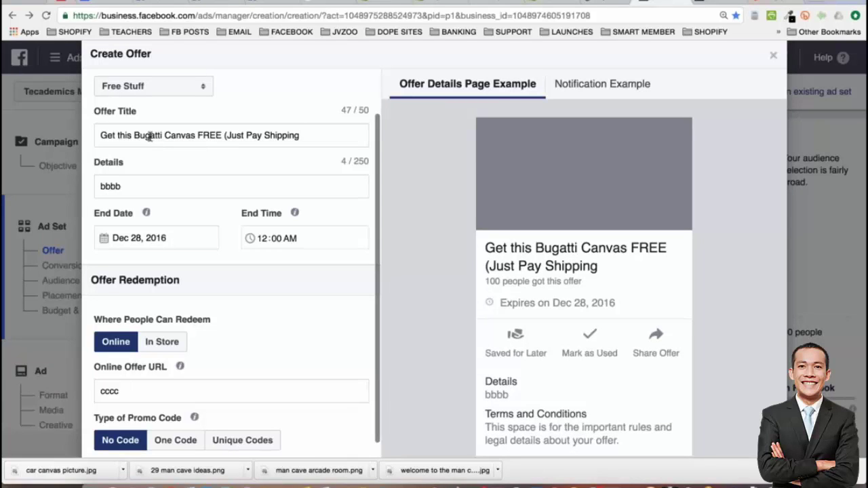
{"action": "type", "text": ")"}
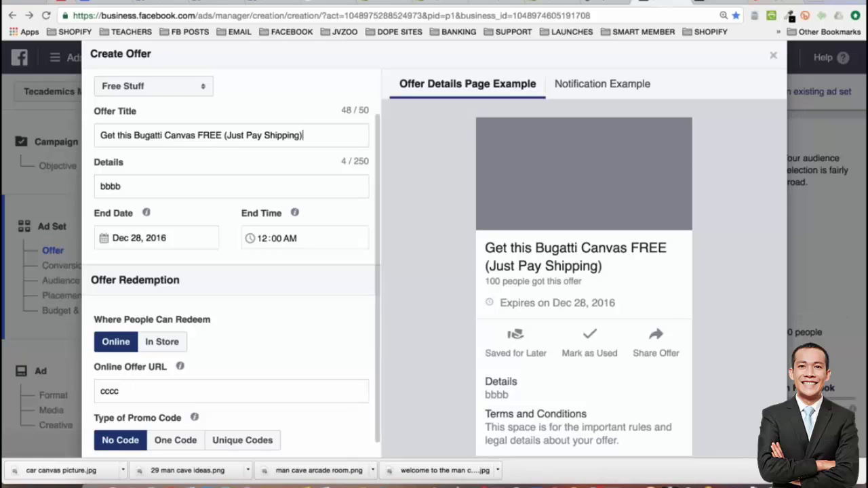
{"action": "left_click", "coordinate": [223, 135]}
{"action": "type", "text": "!"}
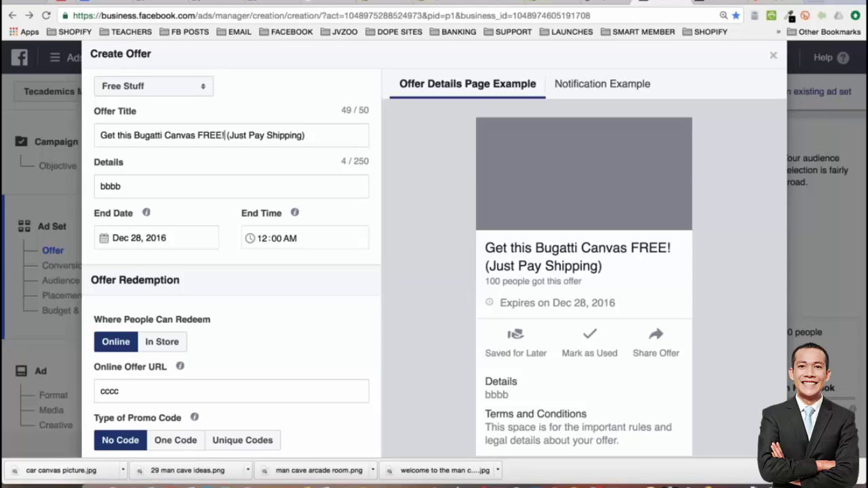
Write details offering the next 100 Man Cave Expert Fans the canvas 'for FREE! (just pay the s&h)'
{"action": "double_click", "coordinate": [137, 189]}
{"action": "type", "text": "For a limited time we"}
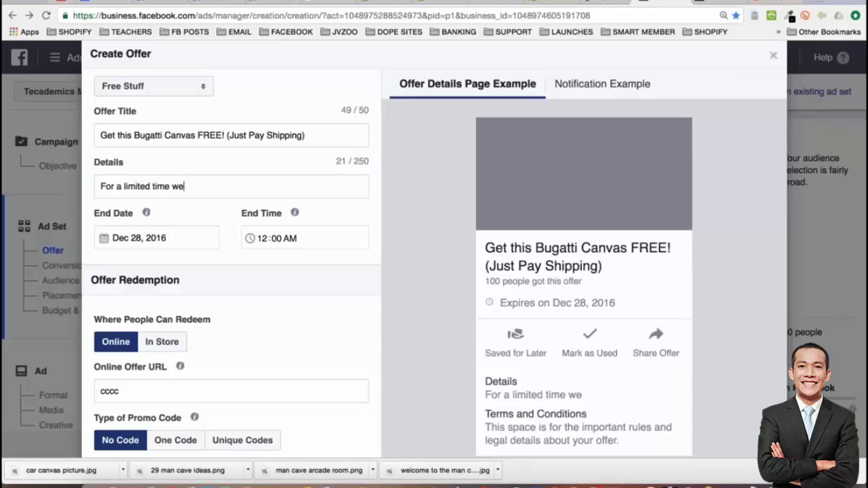
{"action": "type", "text": " are giving "}
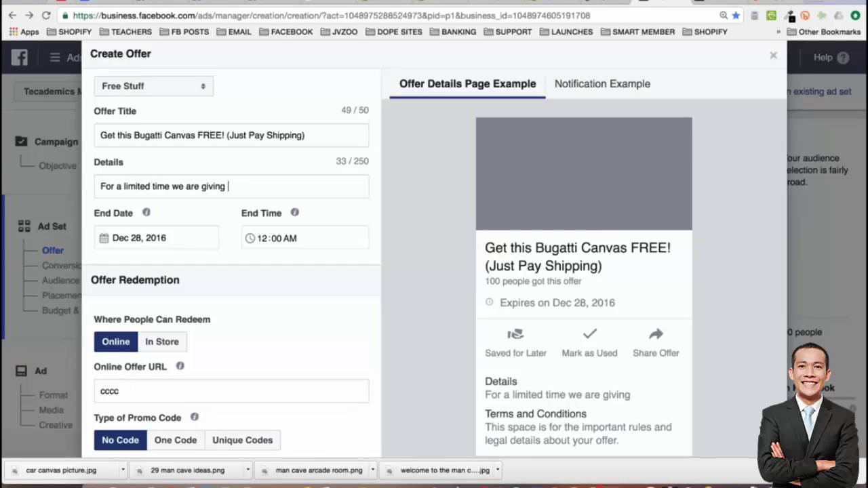
{"action": "type", "text": "the next 100"}
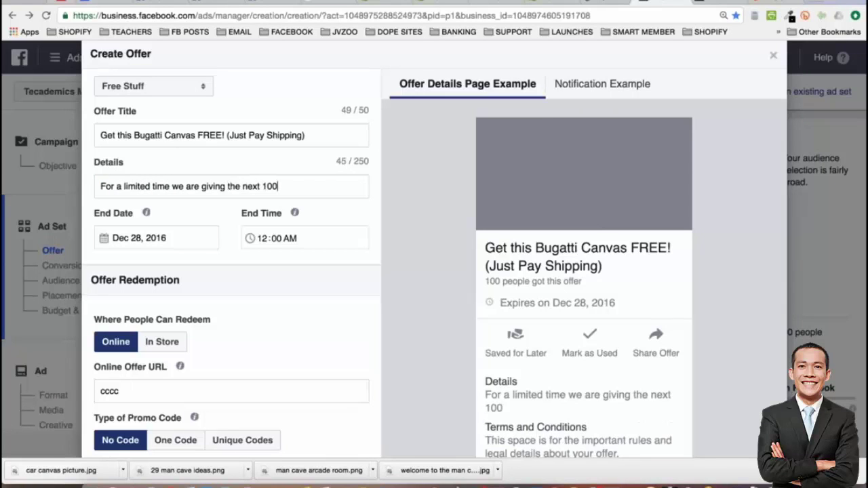
{"action": "type", "text": " Man Cave"}
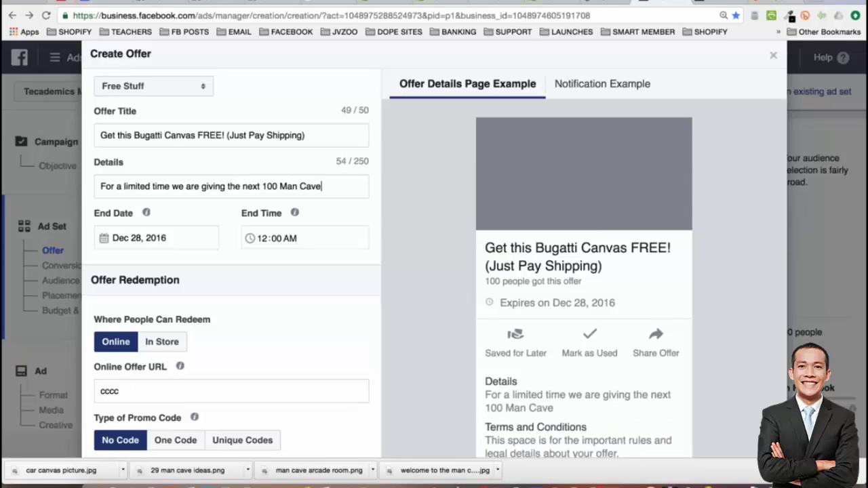
{"action": "type", "text": " Expert Fan"}
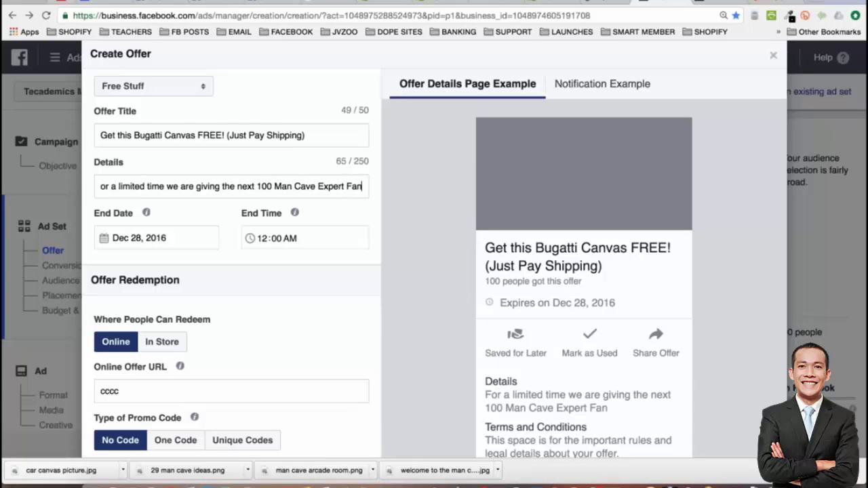
{"action": "type", "text": "s "}
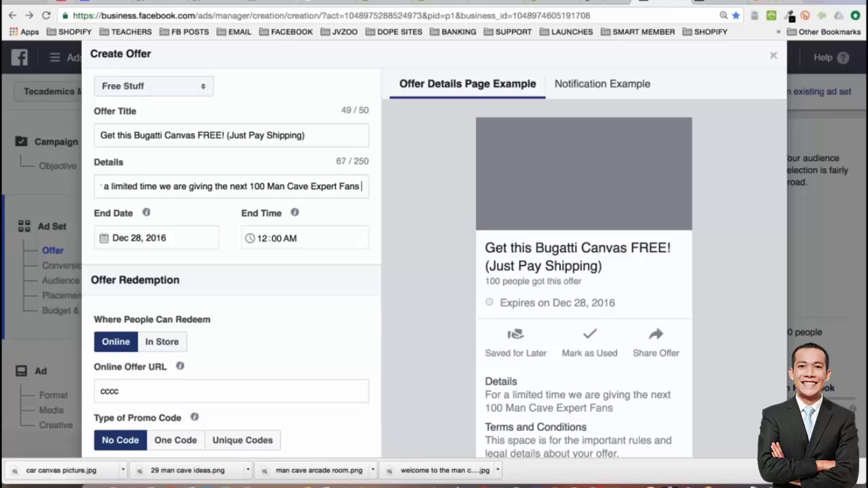
{"action": "type", "text": "this"}
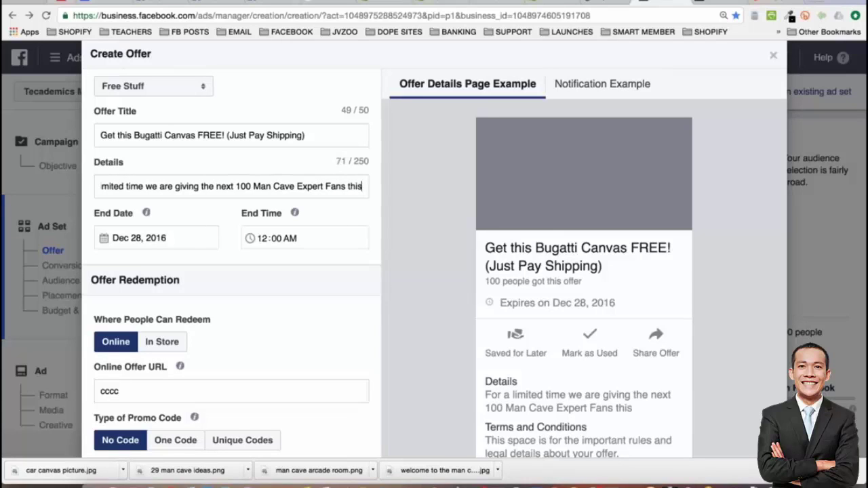
{"action": "type", "text": " Bugatti"}
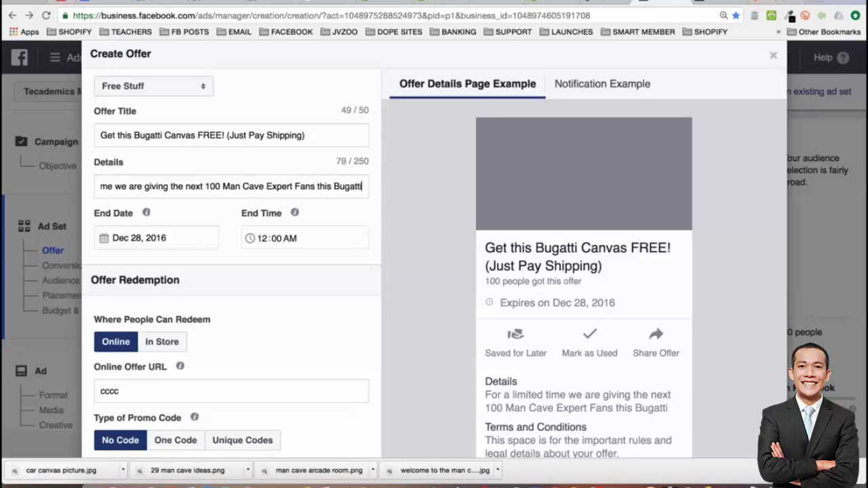
{"action": "type", "text": " Canvas Art"}
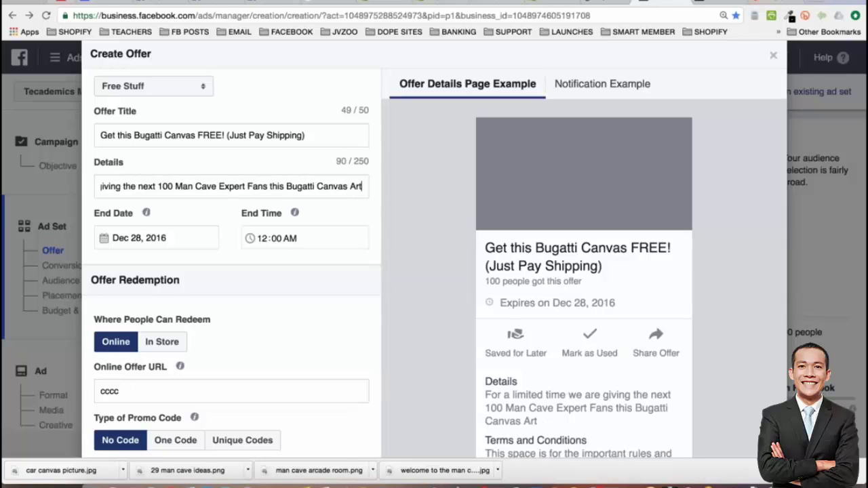
{"action": "type", "text": " for FREE (just pay the s"}
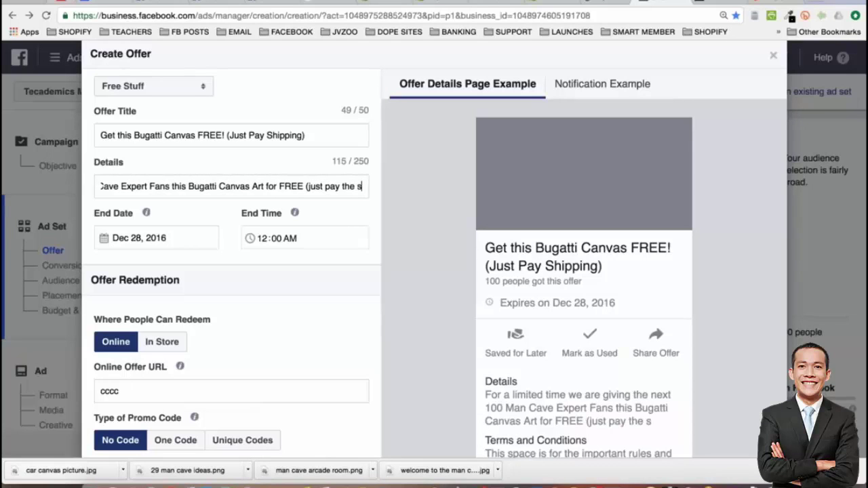
{"action": "key", "text": "BackSpace"}
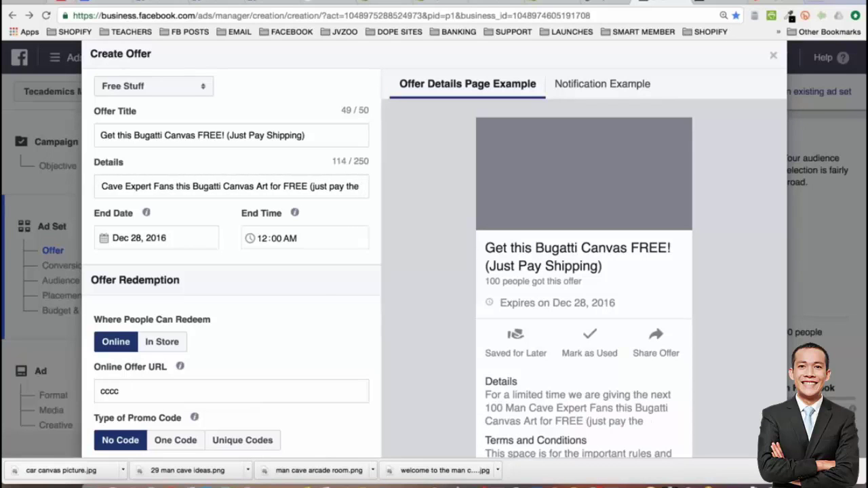
{"action": "type", "text": "s&h)!"}
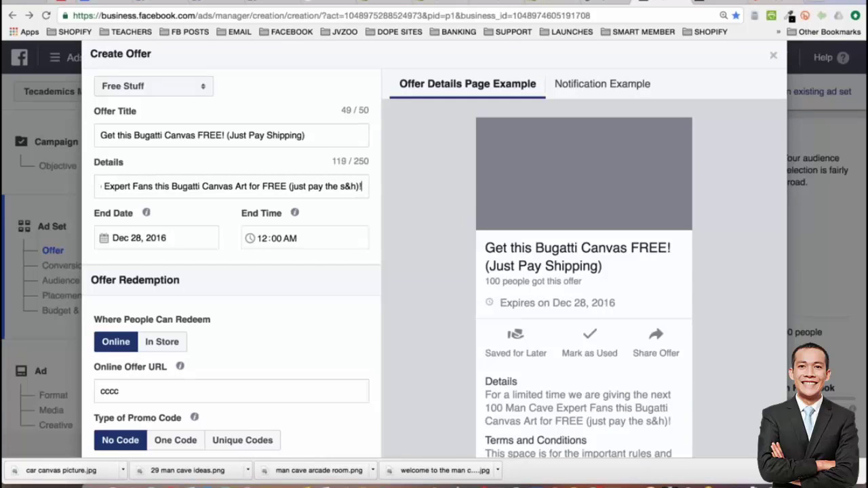
{"action": "key", "text": "BackSpace"}
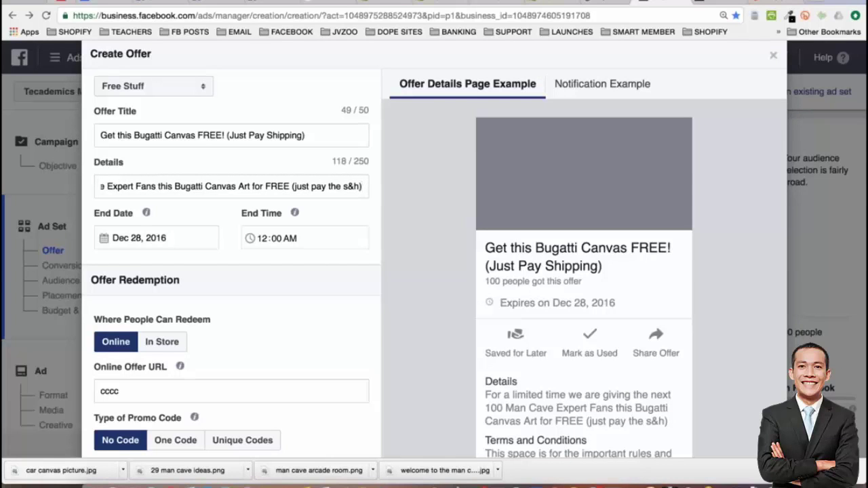
{"action": "key", "text": "Up"}
{"action": "type", "text": "!"}
{"action": "key", "text": "BackSpace"}
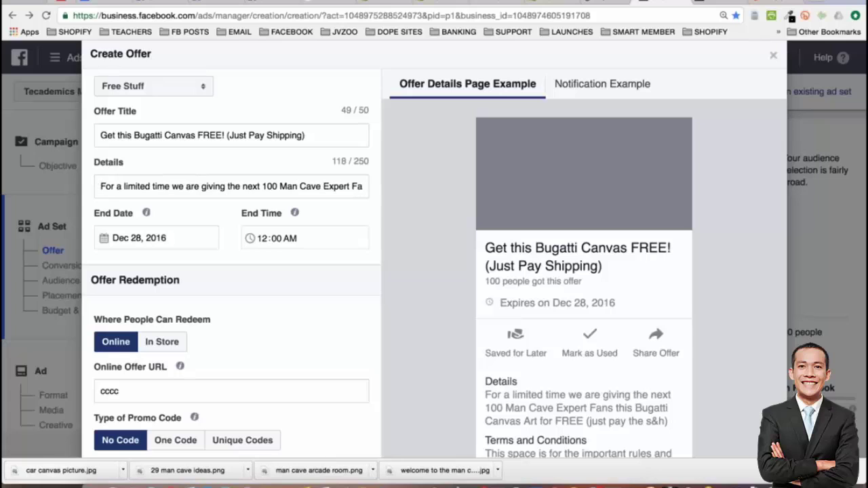
{"action": "left_click_drag", "start_coordinate": [330, 187], "coordinate": [367, 187]}
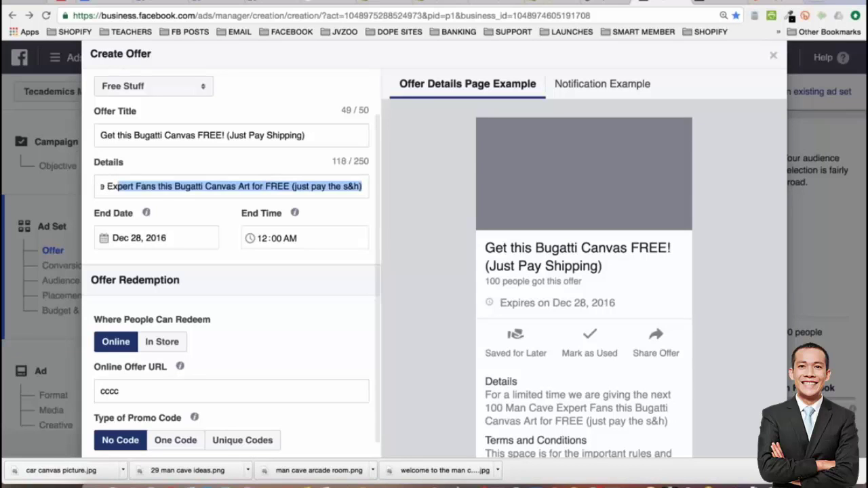
{"action": "left_click", "coordinate": [290, 187]}
{"action": "type", "text": "!"}
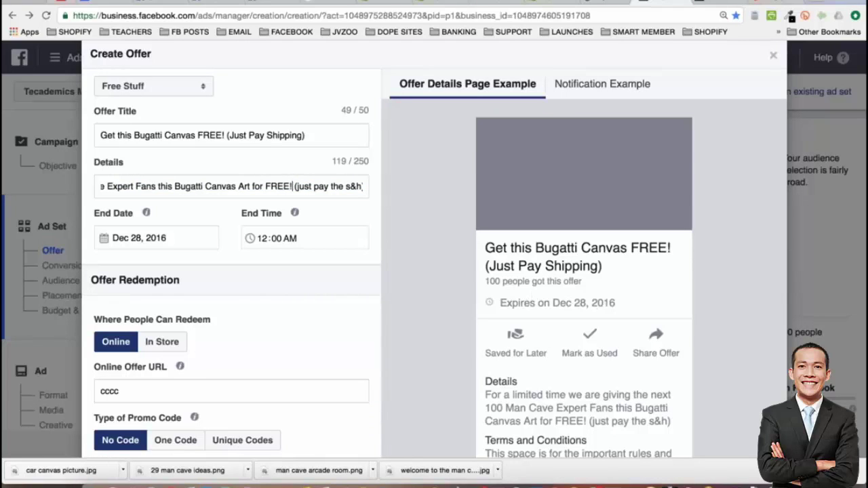
{"action": "left_click", "coordinate": [735, 0]}
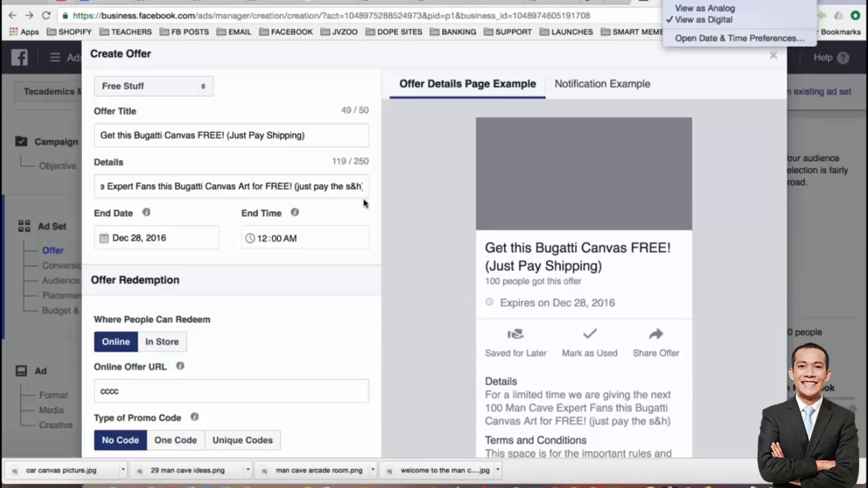
Set the offer end date to December 31, 2016
{"action": "left_click", "coordinate": [194, 243]}
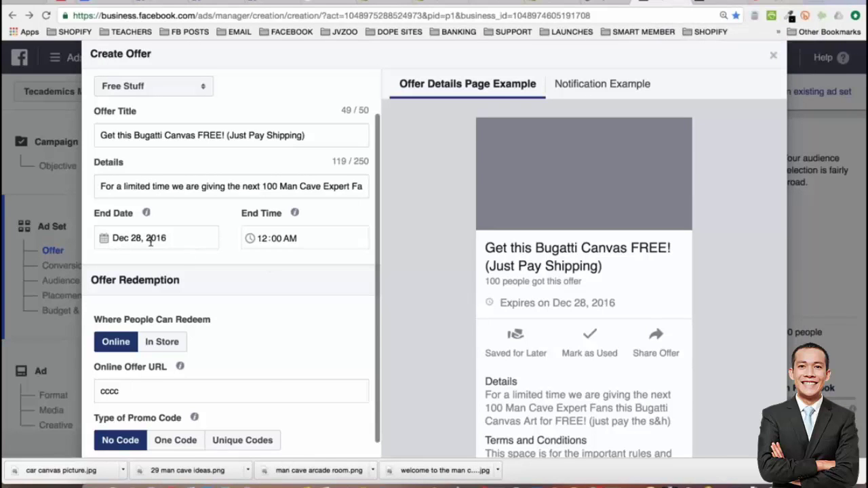
{"action": "left_click", "coordinate": [135, 238]}
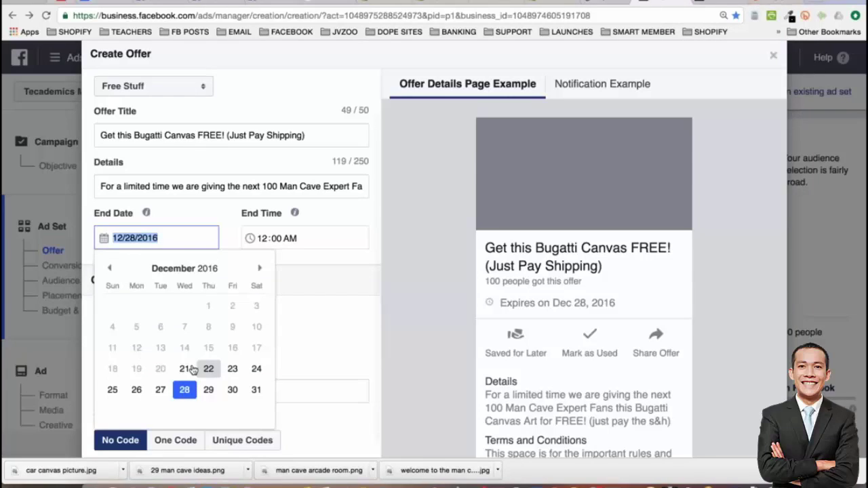
{"action": "left_click", "coordinate": [209, 369]}
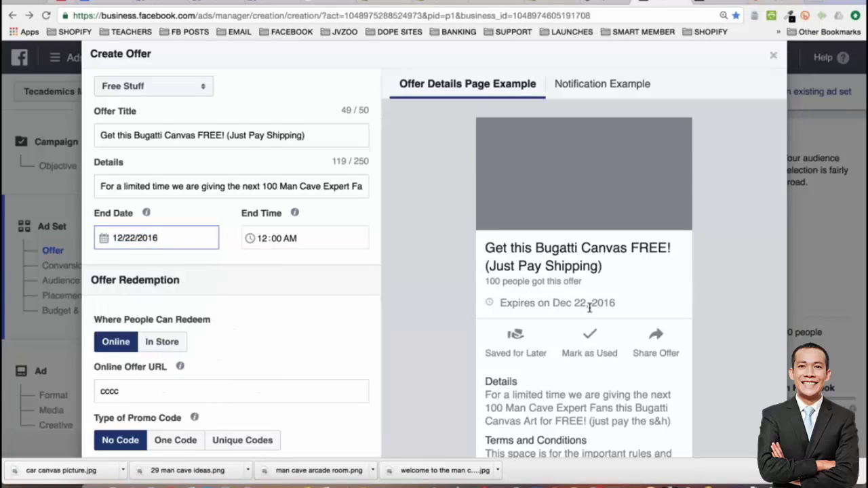
{"action": "left_click", "coordinate": [125, 238]}
{"action": "left_click", "coordinate": [256, 390]}
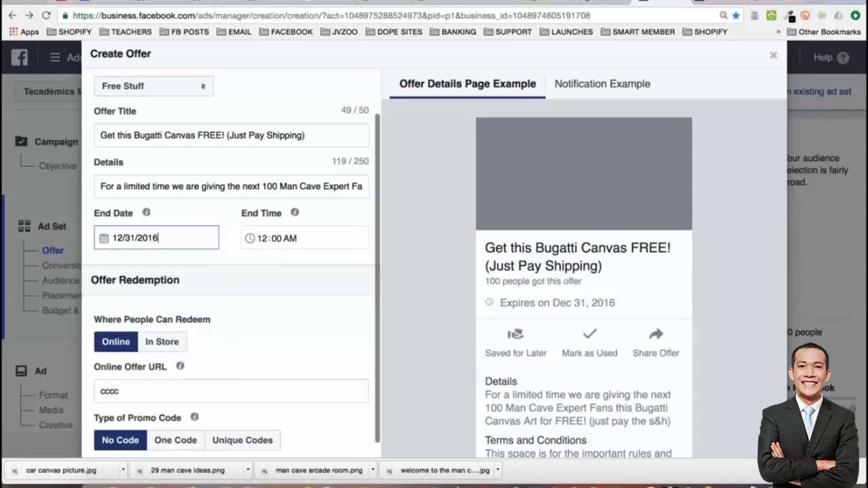
Select the placeholder text in the Online Offer URL field
{"action": "scroll", "coordinate": [256, 390], "scroll_direction": "down", "scroll_amount": 1}
{"action": "scroll", "coordinate": [230, 272], "scroll_direction": "down", "scroll_amount": 3}
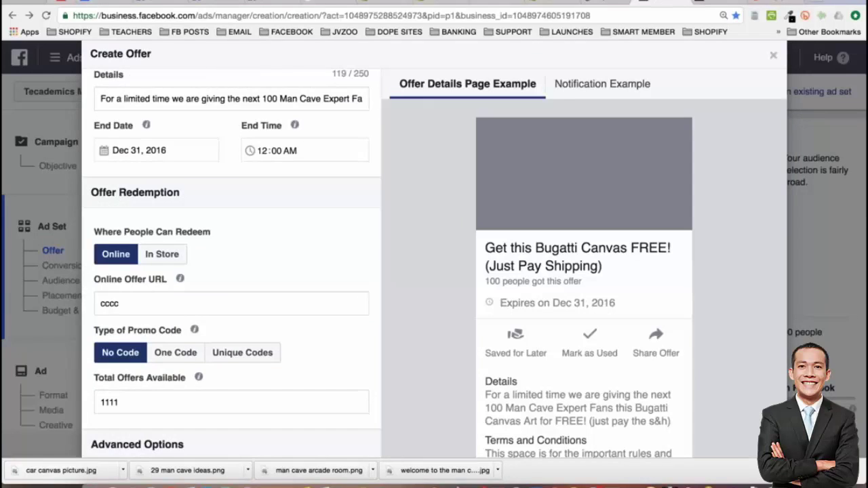
{"action": "left_click", "coordinate": [119, 303]}
{"action": "key", "text": "ctrl+a"}
Copy the bit.ly/bugattiposter short link from Bitly and come back to the Create Offer form
{"action": "left_click", "coordinate": [766, 2]}
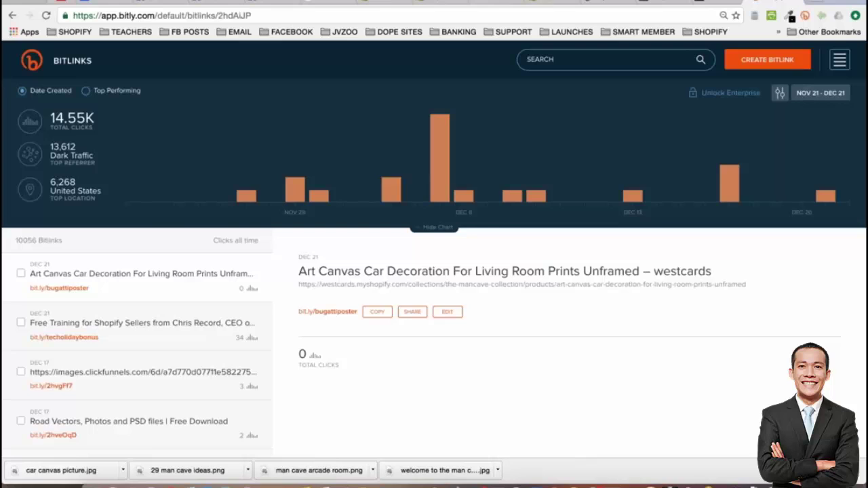
{"action": "left_click", "coordinate": [188, 15]}
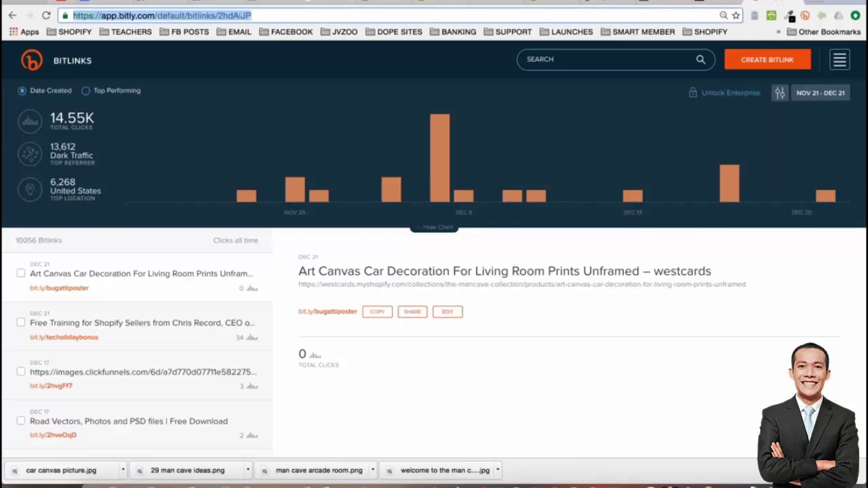
{"action": "left_click", "coordinate": [378, 312]}
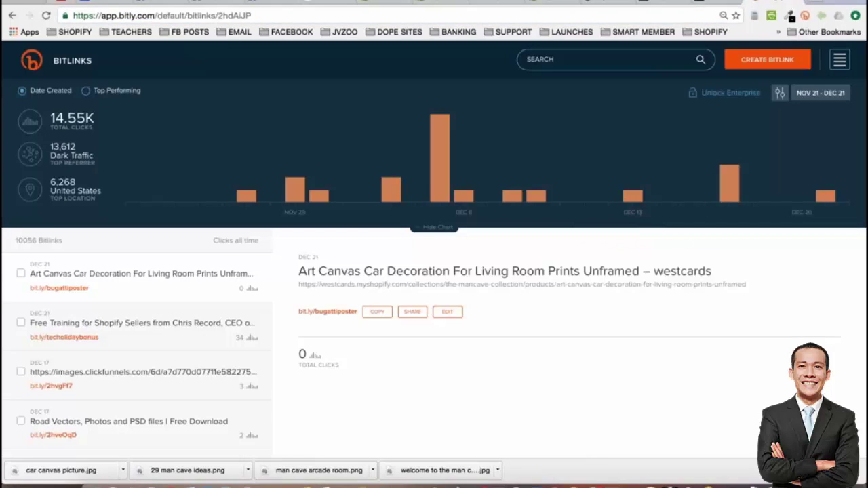
{"action": "left_click", "coordinate": [627, 5]}
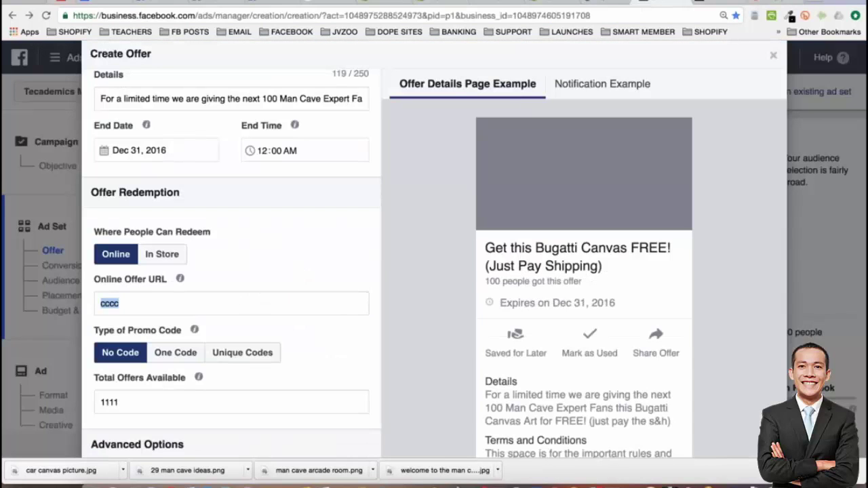
{"action": "key", "text": "super+v"}
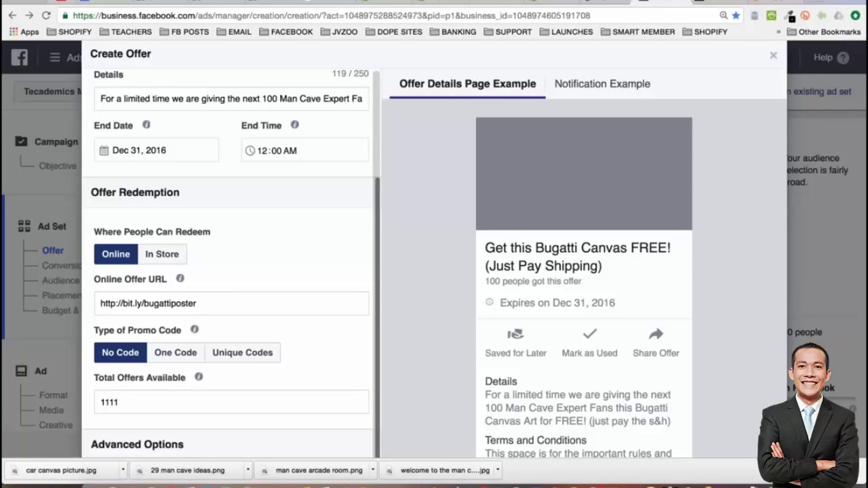
{"action": "scroll", "coordinate": [128, 399], "scroll_direction": "down", "scroll_amount": 1}
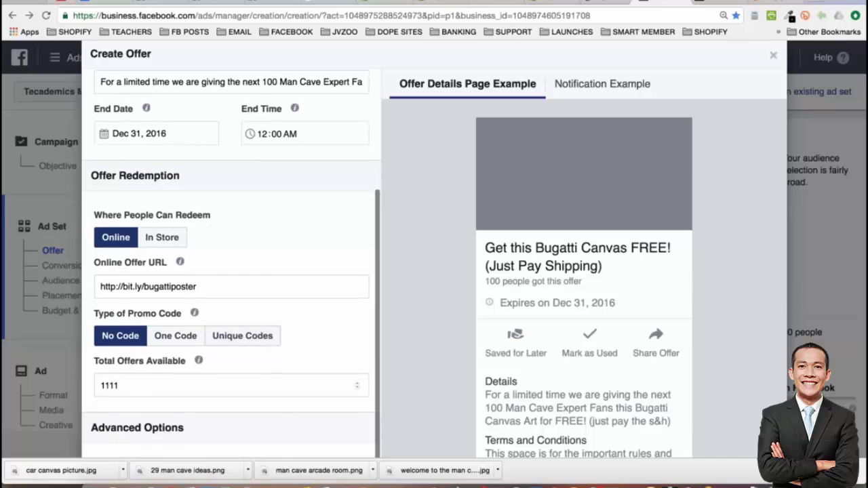
{"action": "double_click", "coordinate": [110, 385]}
{"action": "type", "text": "9"}
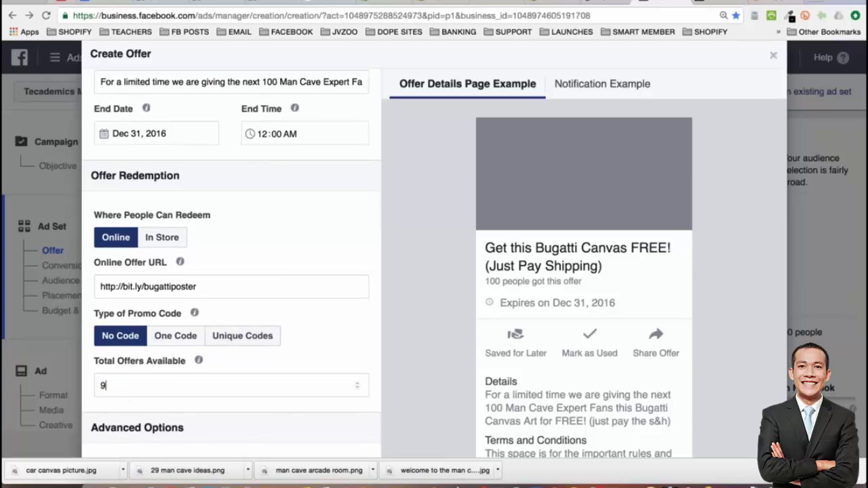
{"action": "type", "text": "7"}
{"action": "scroll", "coordinate": [373, 339], "scroll_direction": "down", "scroll_amount": 1}
{"action": "scroll", "coordinate": [272, 242], "scroll_direction": "up", "scroll_amount": 2}
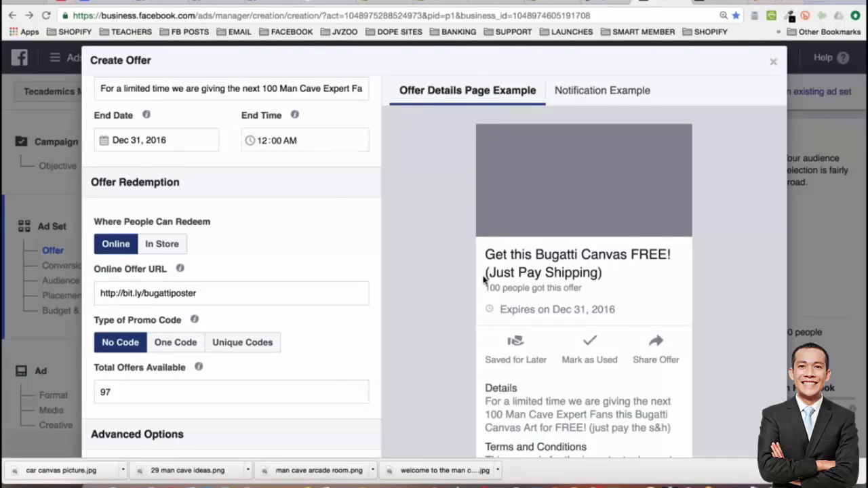
{"action": "scroll", "coordinate": [485, 280], "scroll_direction": "down", "scroll_amount": 3}
{"action": "scroll", "coordinate": [486, 280], "scroll_direction": "down", "scroll_amount": 4}
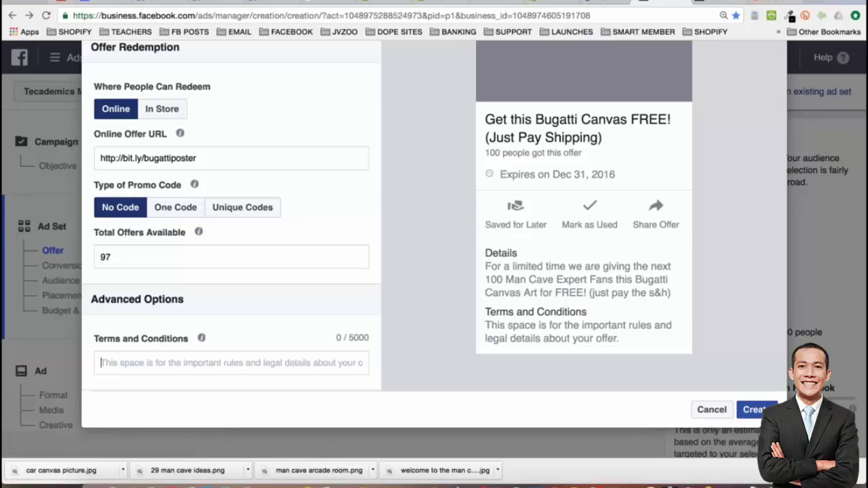
Complete the Terms and Conditions with expiry, shipping, US-only wording and a support contact e-mail
{"action": "type", "text": "This offer "}
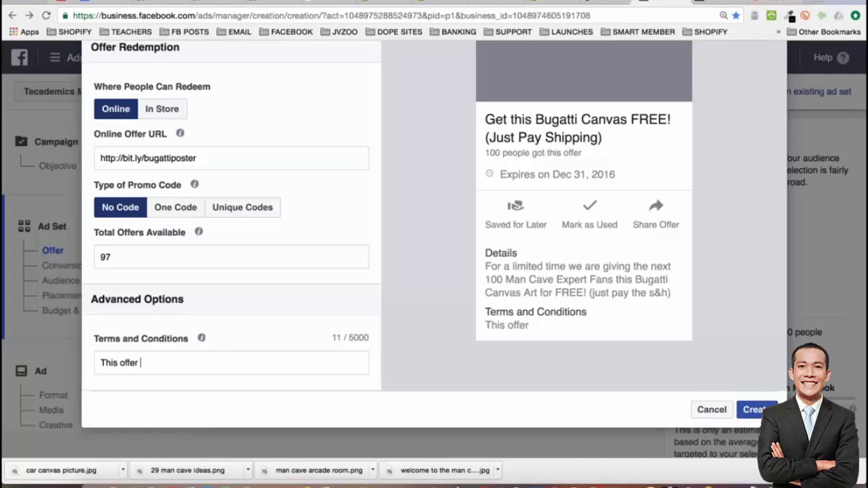
{"action": "type", "text": "may expire"}
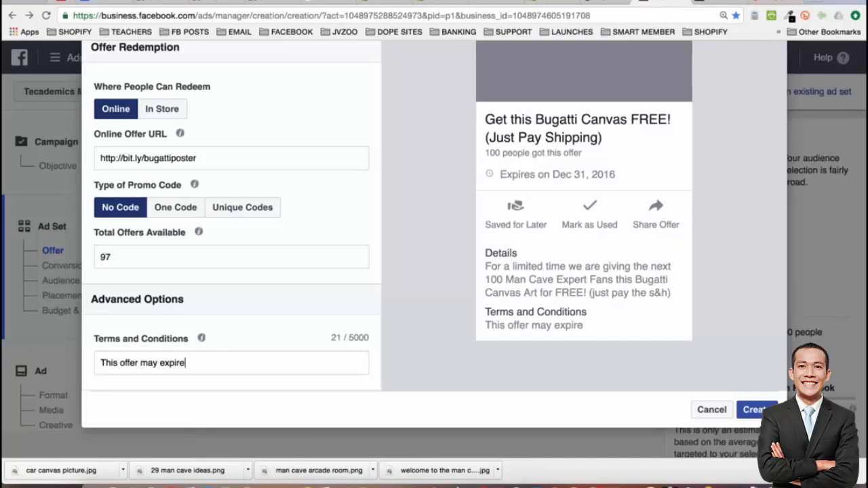
{"action": "type", "text": " at any time.  We "}
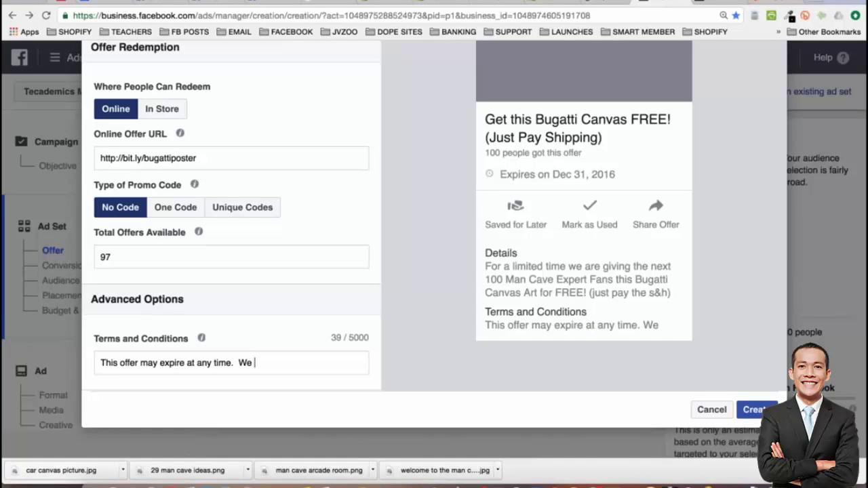
{"action": "type", "text": "reserve the right to "}
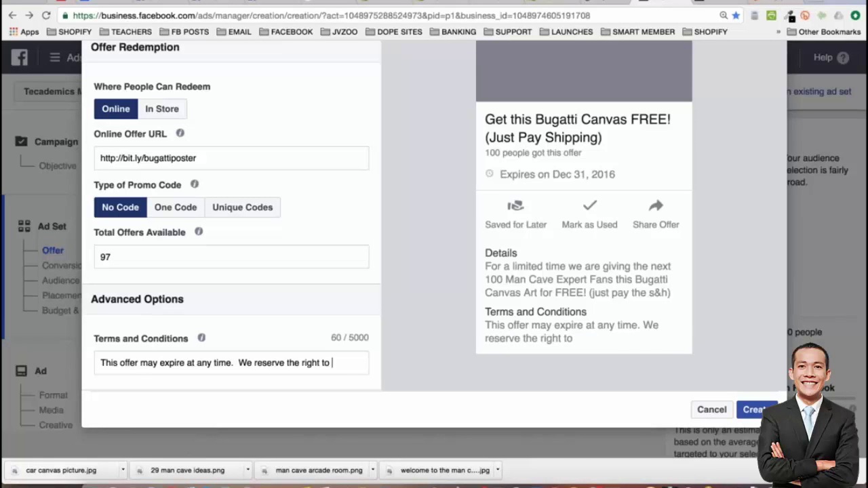
{"action": "type", "text": "end this promo"}
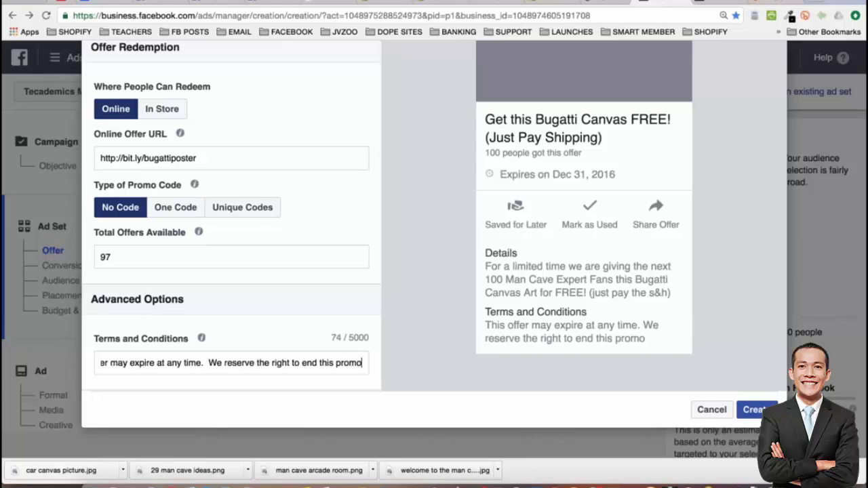
{"action": "type", "text": "tion at any time "}
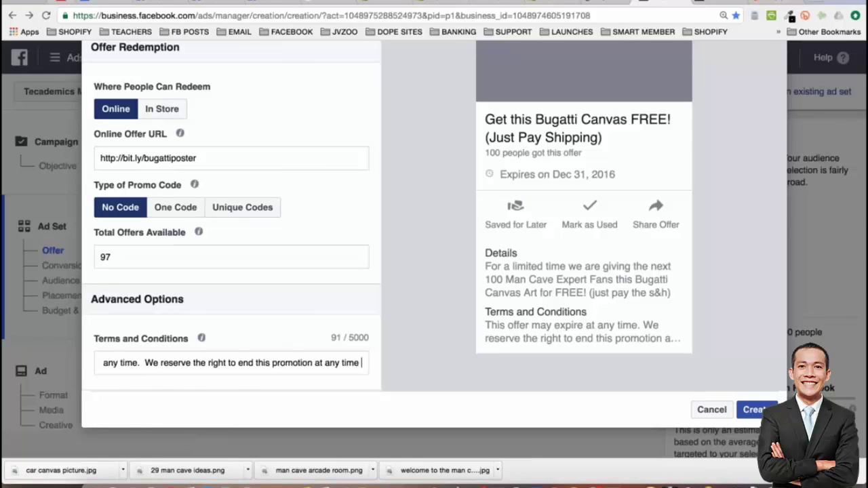
{"action": "type", "text": "without notice."}
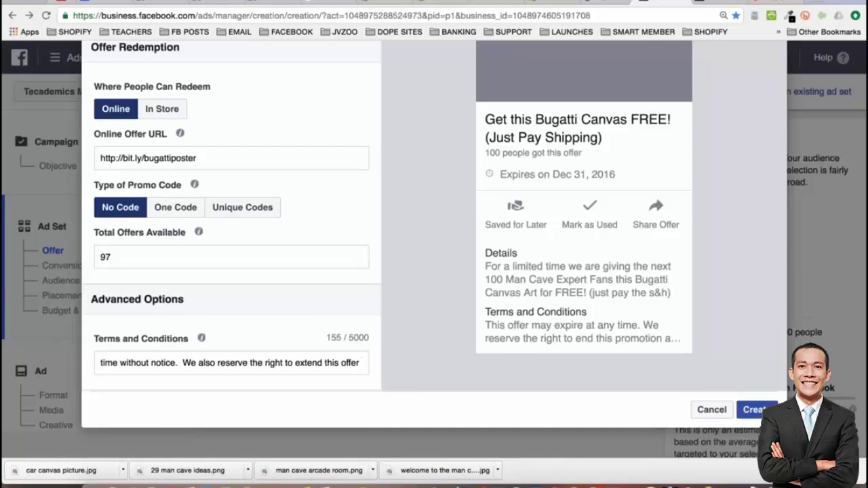
{"action": "type", "text": "tho"}
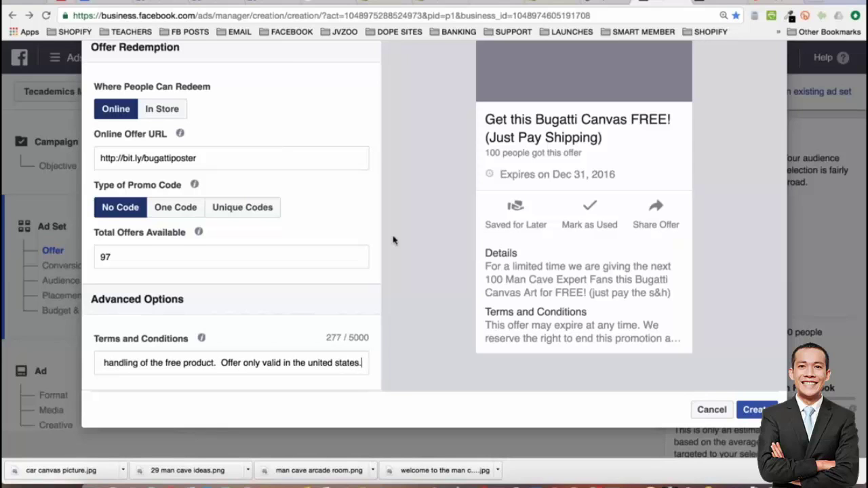
{"action": "scroll", "coordinate": [421, 242], "scroll_direction": "up", "scroll_amount": 1}
{"action": "type", "text": "For"}
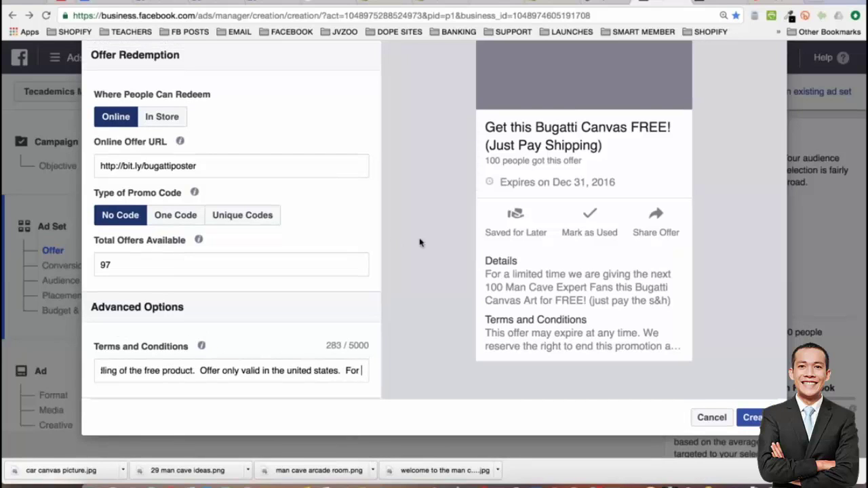
{"action": "type", "text": "cont"}
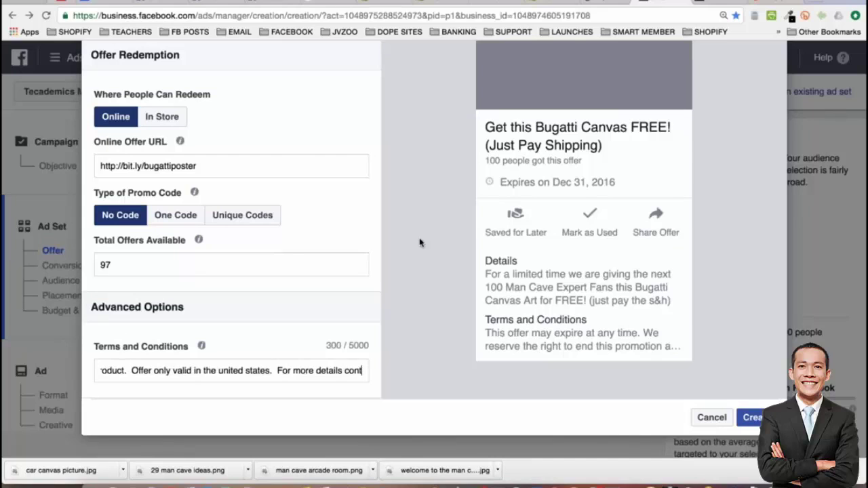
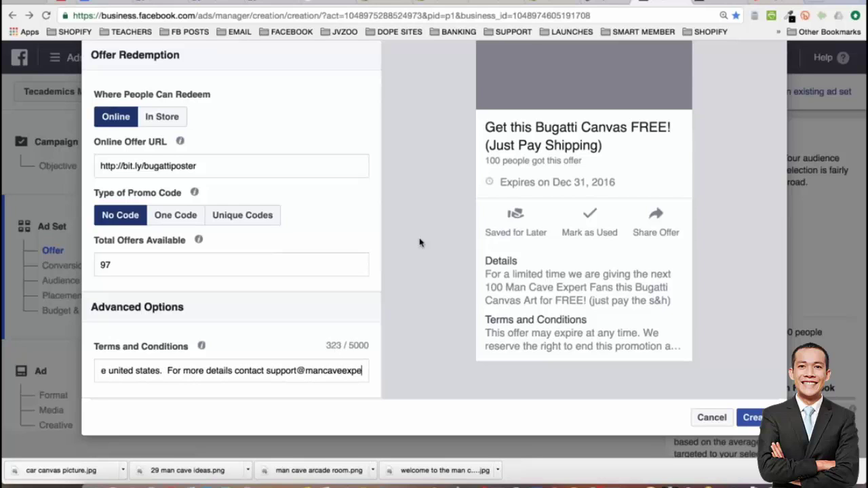
{"action": "left_click", "coordinate": [422, 274]}
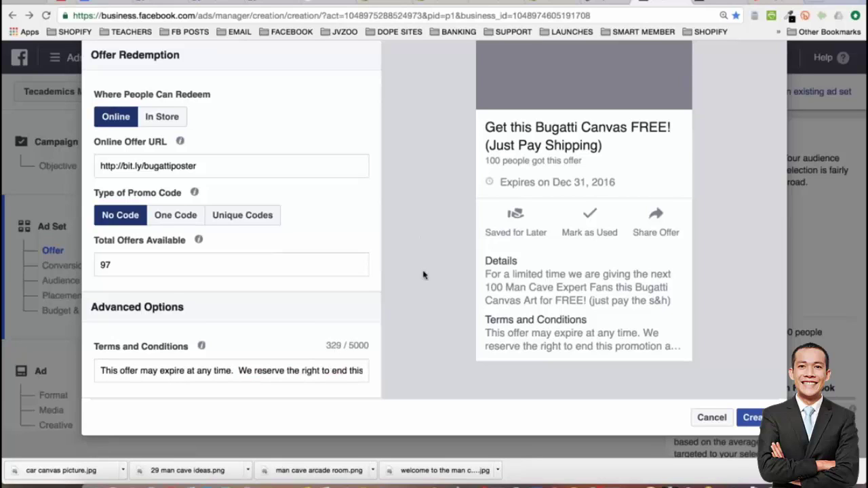
Show the Notification Example preview of the offer
{"action": "scroll", "coordinate": [424, 275], "scroll_direction": "up", "scroll_amount": 1}
{"action": "scroll", "coordinate": [423, 275], "scroll_direction": "up", "scroll_amount": 3}
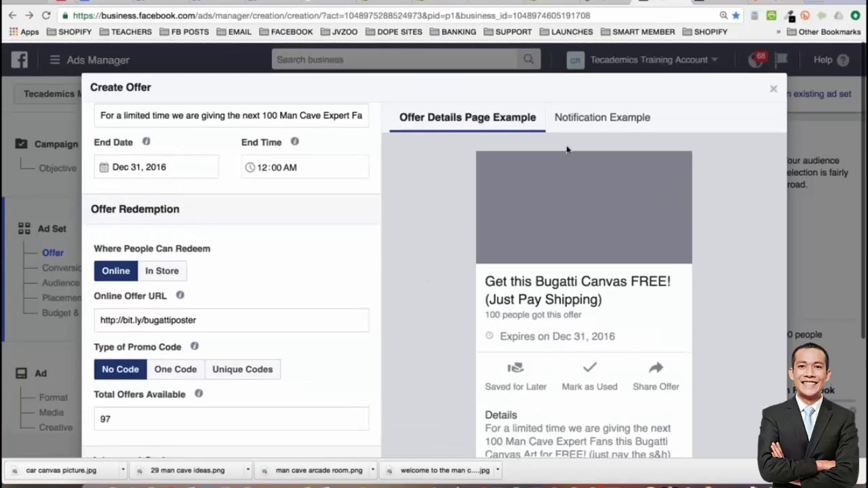
{"action": "left_click", "coordinate": [590, 116]}
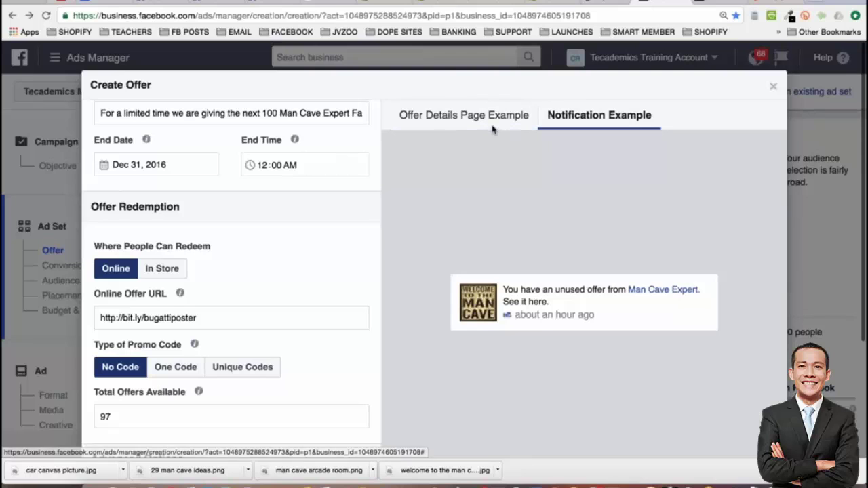
Return to the Offer Details Page Example and select the #2825 'not eligible for Offers' error text
{"action": "left_click", "coordinate": [464, 115]}
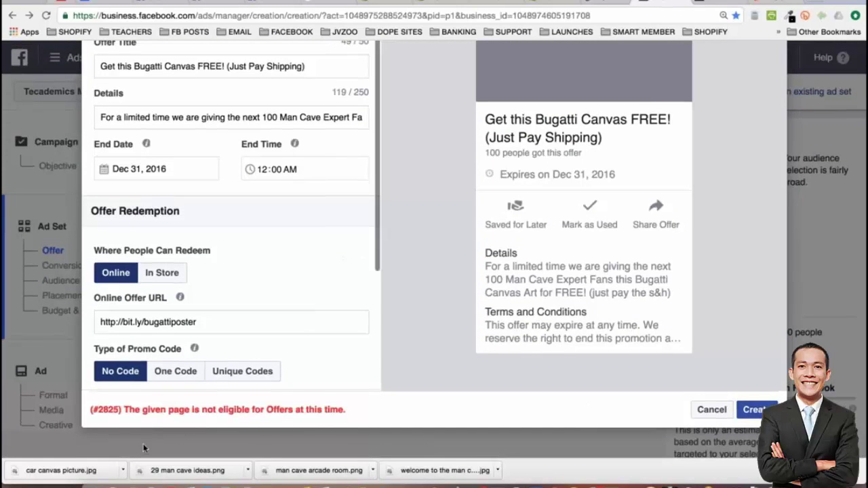
{"action": "double_click", "coordinate": [334, 411]}
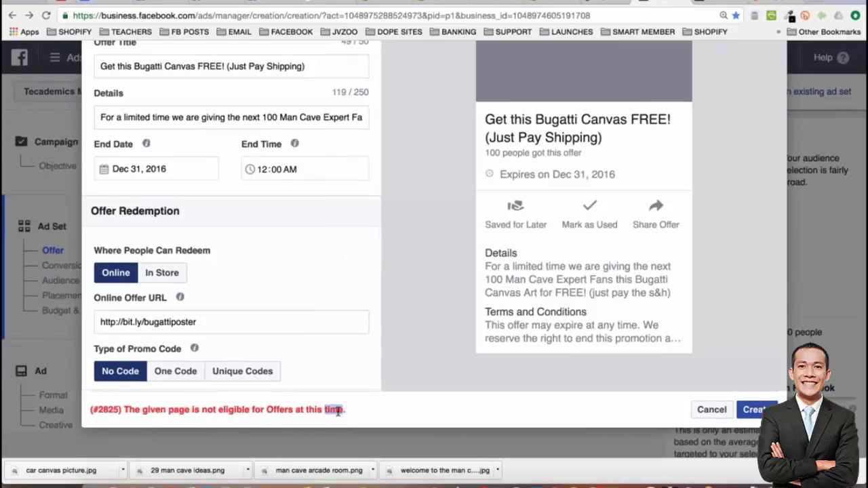
{"action": "triple_click", "coordinate": [337, 410]}
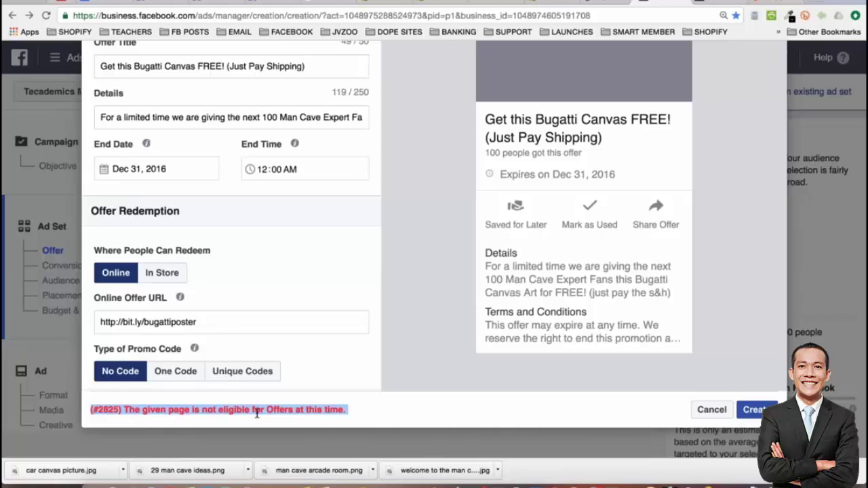
{"action": "double_click", "coordinate": [270, 409]}
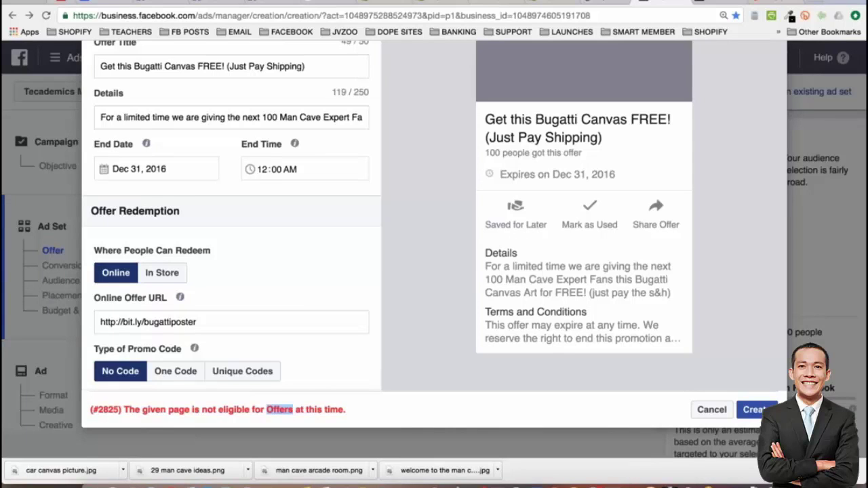
{"action": "triple_click", "coordinate": [271, 409]}
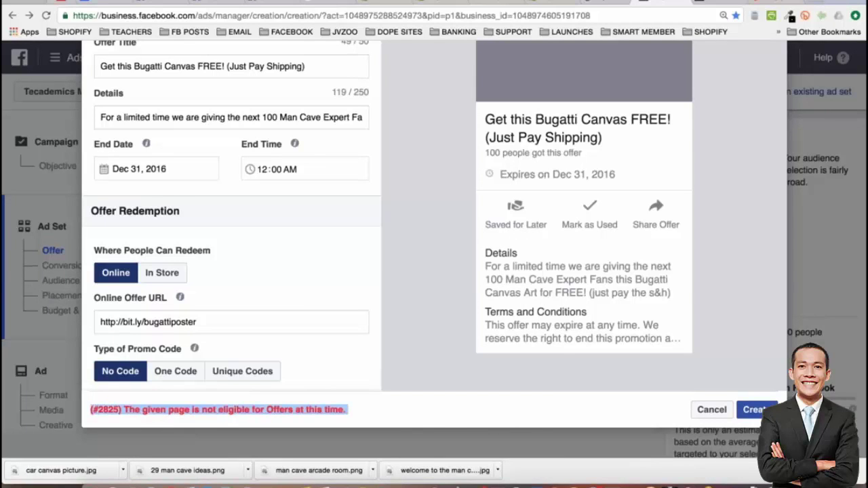
Close the Create Offer dialog
{"action": "scroll", "coordinate": [418, 330], "scroll_direction": "up", "scroll_amount": 2}
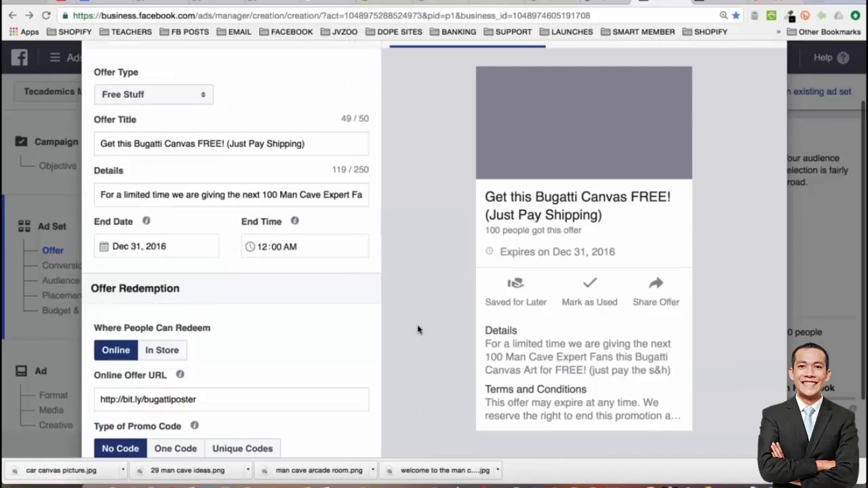
{"action": "scroll", "coordinate": [418, 330], "scroll_direction": "up", "scroll_amount": 1}
{"action": "scroll", "coordinate": [413, 190], "scroll_direction": "up", "scroll_amount": 2}
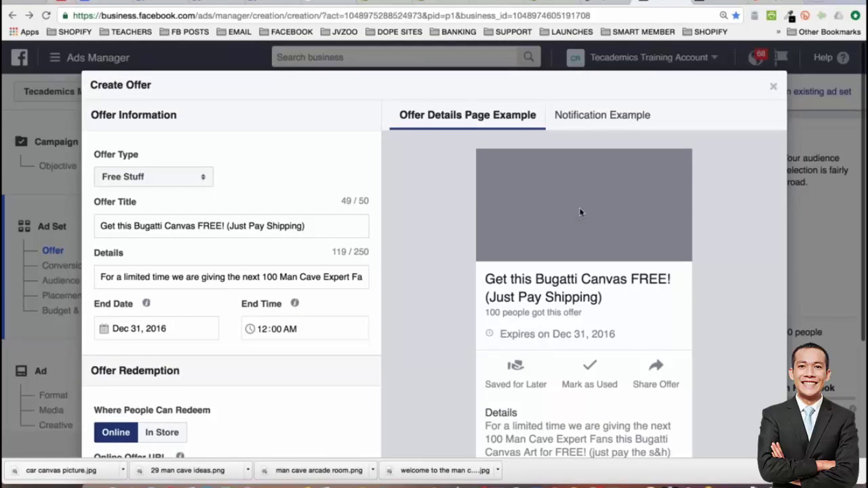
{"action": "left_click", "coordinate": [774, 86]}
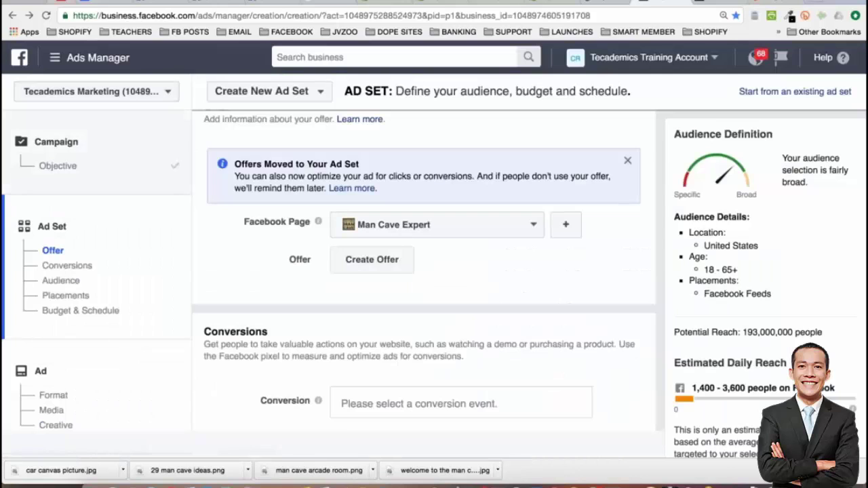
Go back to the campaign Objective grid, where Get people to claim your offer is still chosen
{"action": "left_click", "coordinate": [49, 167]}
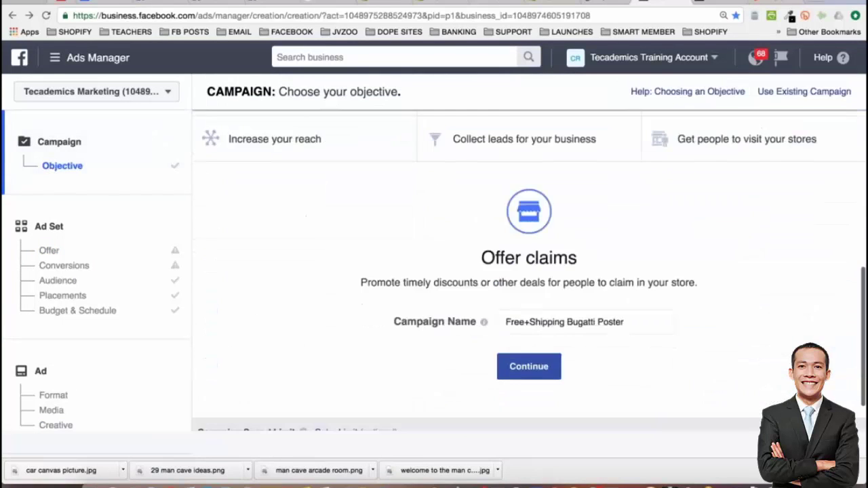
{"action": "scroll", "coordinate": [624, 273], "scroll_direction": "up", "scroll_amount": 3}
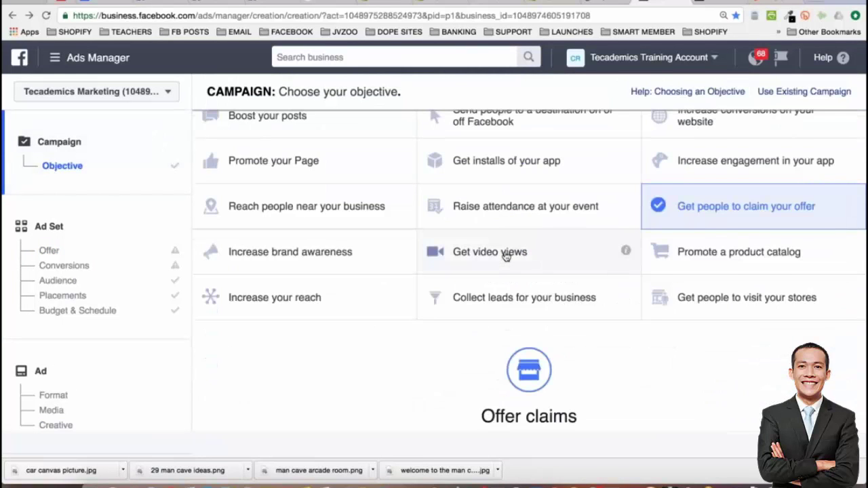
{"action": "scroll", "coordinate": [505, 256], "scroll_direction": "up", "scroll_amount": 3}
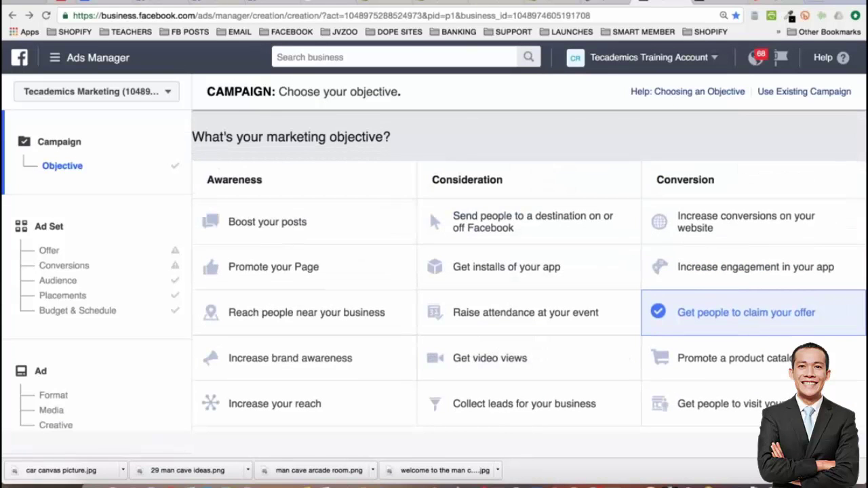
{"action": "left_click", "coordinate": [105, 4]}
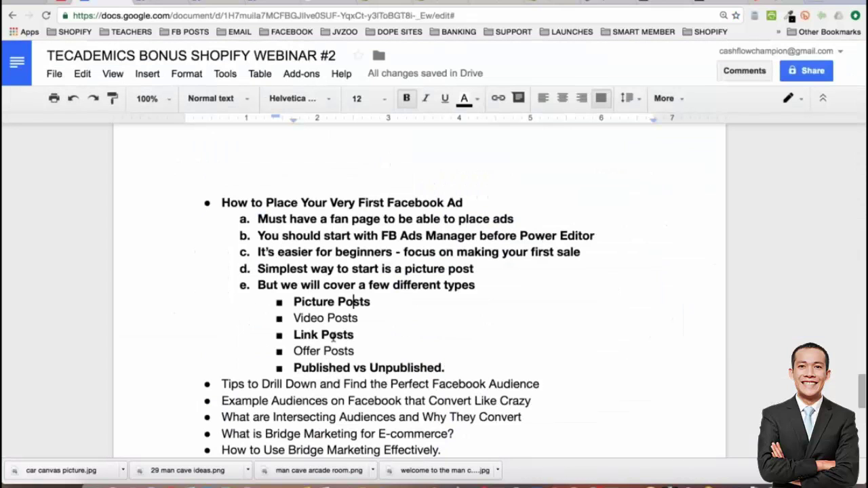
Make the Video Posts and Offer Posts lines bold in the Google Docs webinar outline
{"action": "double_click", "coordinate": [339, 334]}
{"action": "triple_click", "coordinate": [343, 318]}
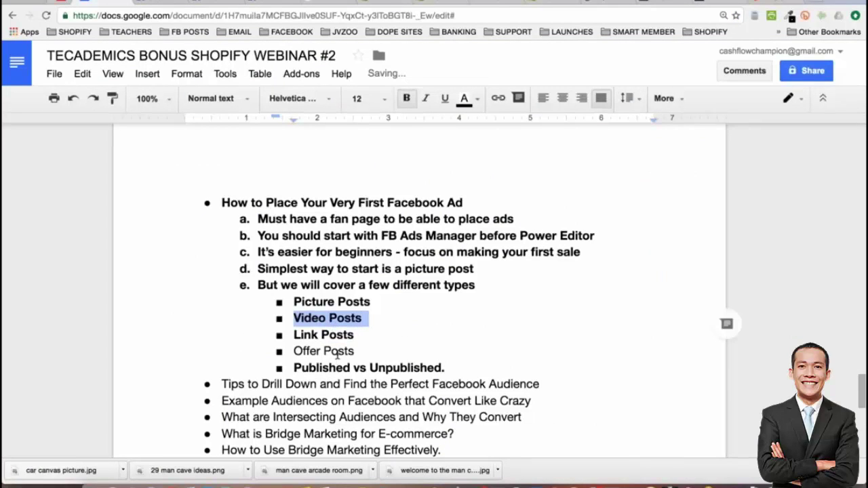
{"action": "left_click", "coordinate": [340, 351]}
{"action": "triple_click", "coordinate": [339, 351]}
{"action": "key", "text": "ctrl+b"}
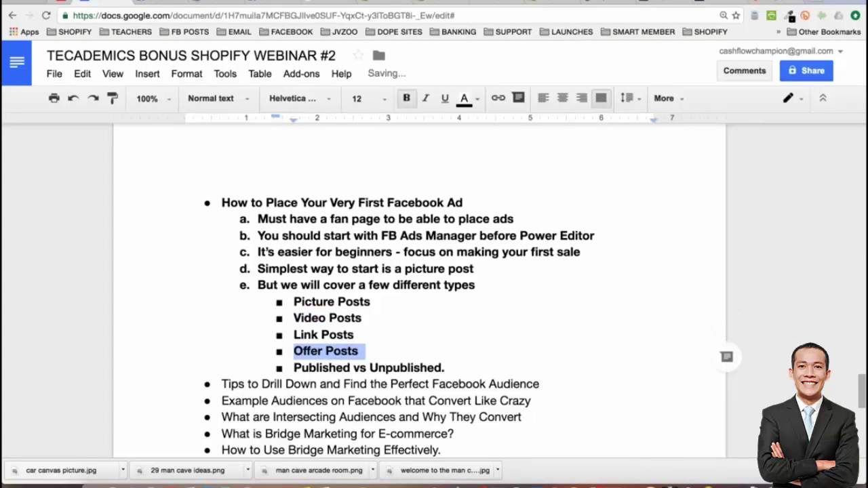
{"action": "left_click", "coordinate": [665, 3]}
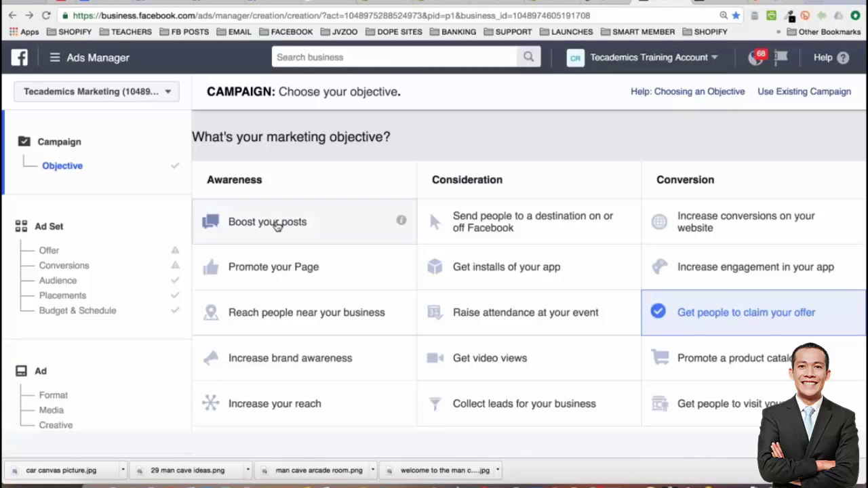
Choose Boost your posts as the objective and start the campaign name as 'Bugatti Art -'
{"action": "left_click", "coordinate": [277, 226]}
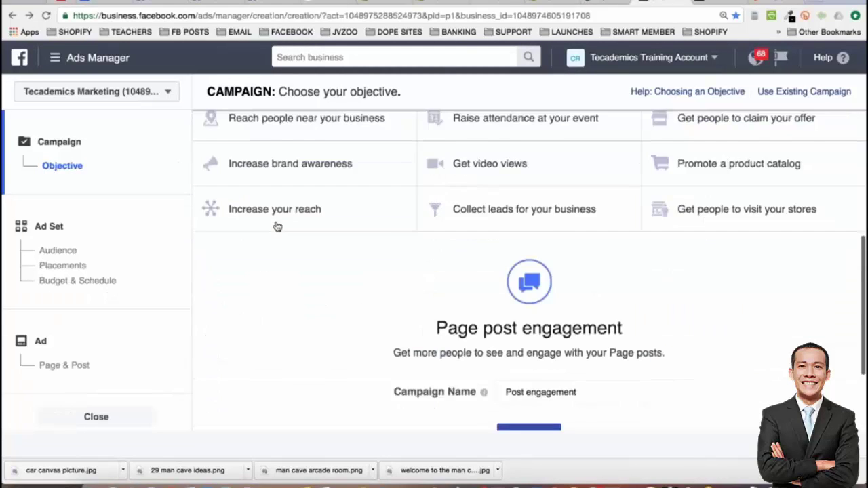
{"action": "left_click", "coordinate": [556, 323]}
{"action": "triple_click", "coordinate": [556, 322]}
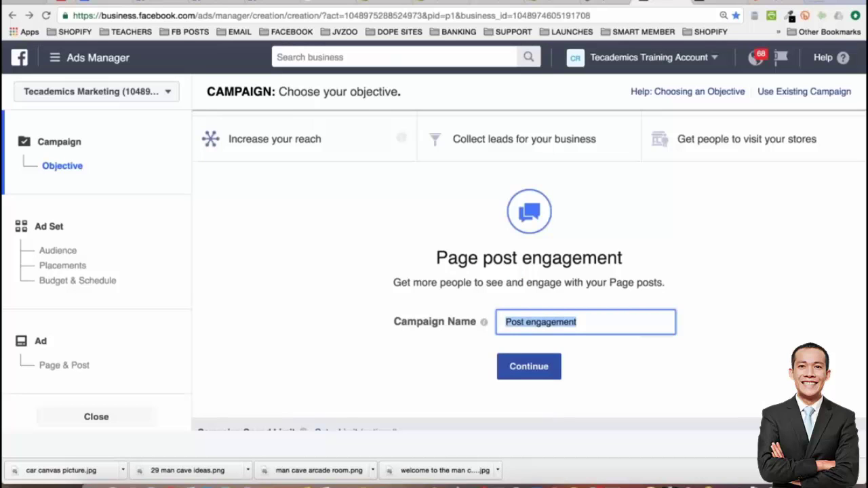
{"action": "type", "text": "B"}
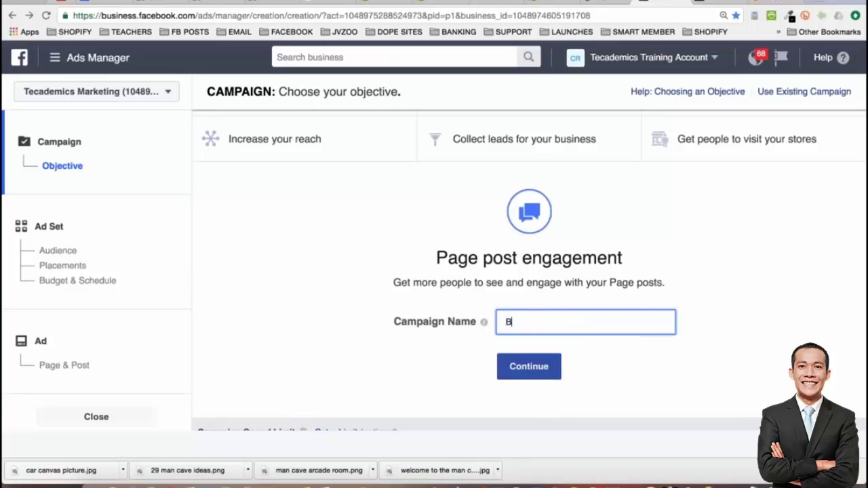
{"action": "type", "text": "ugatti Art -"}
{"action": "left_click_drag", "start_coordinate": [500, 322], "coordinate": [548, 322]}
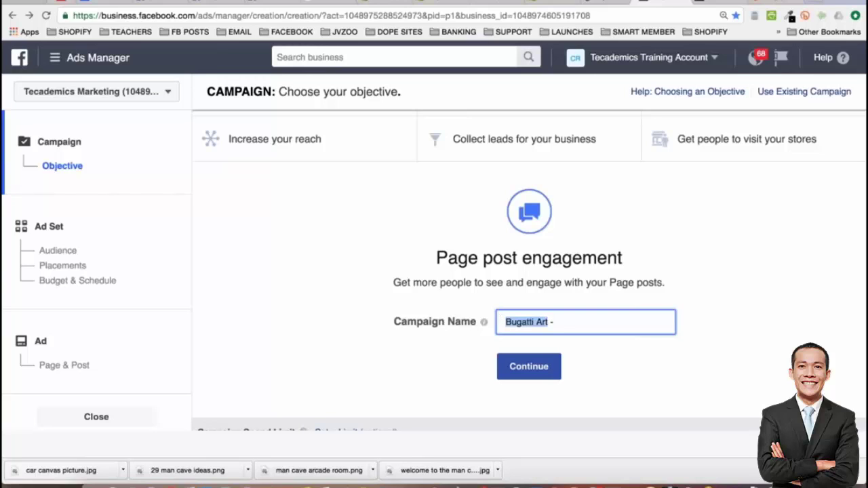
{"action": "left_click", "coordinate": [576, 327]}
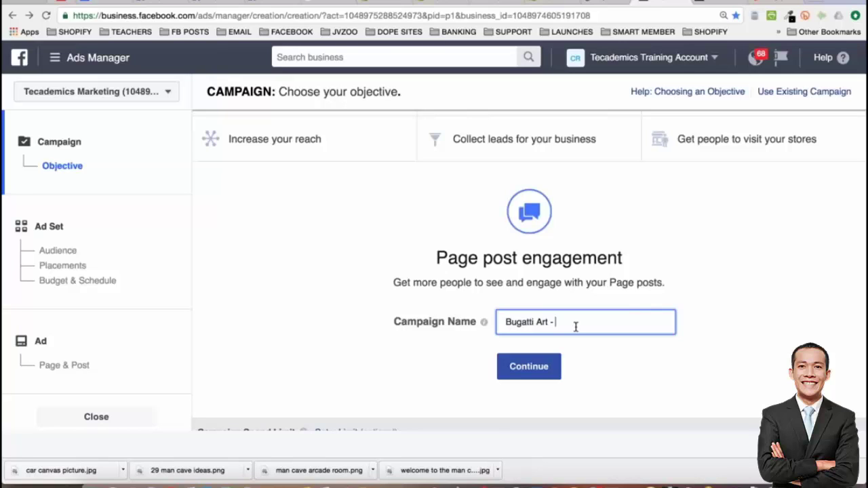
Complete the campaign name as 'Bugatti Art - Bugatti Keywords' and continue to the ad set
{"action": "type", "text": "Bugatti K"}
{"action": "key", "text": "BackSpace"}
{"action": "key", "text": "BackSpace"}
{"action": "type", "text": "e"}
{"action": "key", "text": "BackSpace"}
{"action": "type", "text": "Keywords"}
{"action": "left_click", "coordinate": [529, 370]}
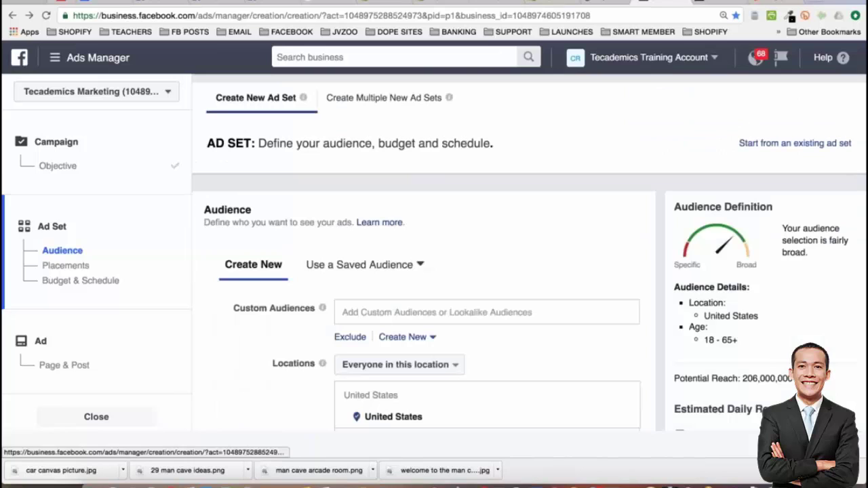
Recheck the campaign name on the Objective step, then continue to the Ad Set Audience step
{"action": "left_click", "coordinate": [57, 166]}
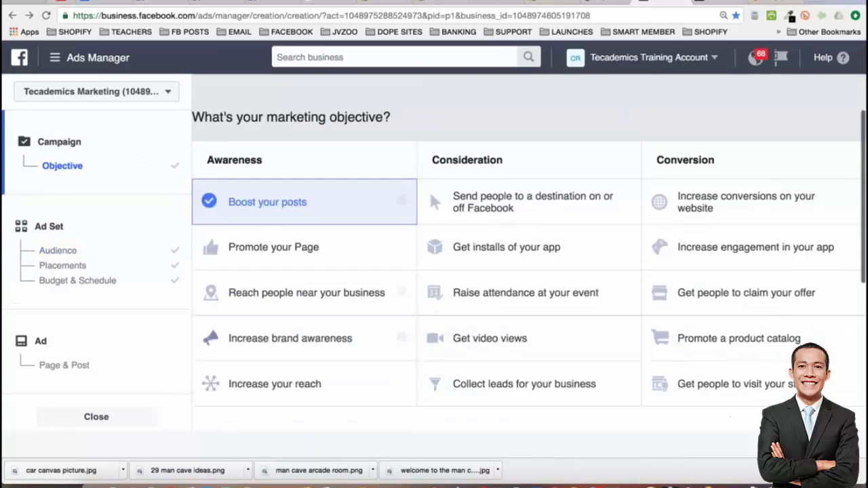
{"action": "left_click", "coordinate": [545, 294]}
{"action": "key", "text": "shift+Home"}
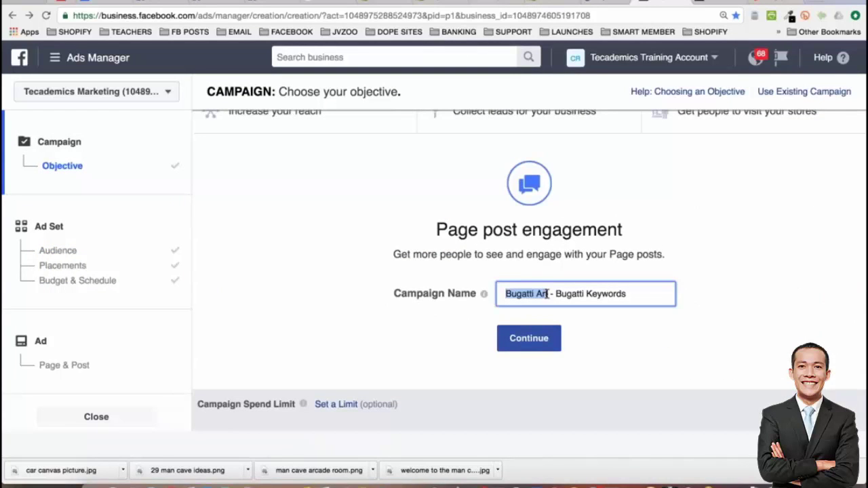
{"action": "left_click_drag", "start_coordinate": [556, 294], "coordinate": [637, 292]}
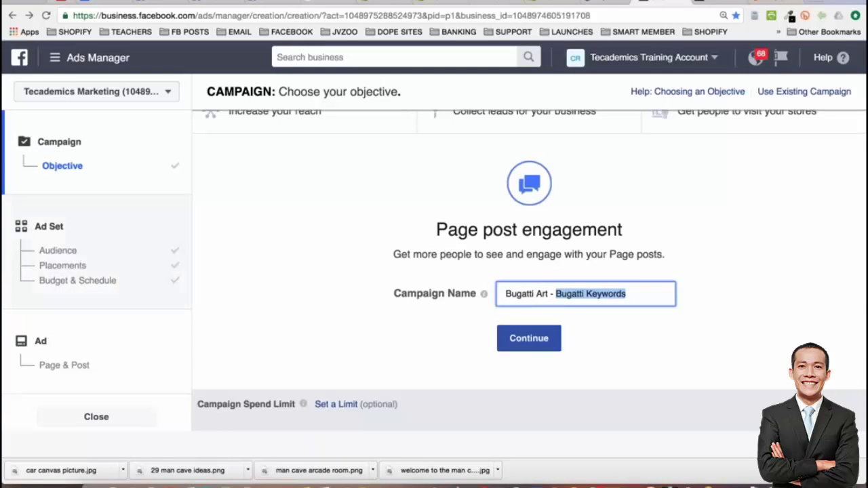
{"action": "left_click", "coordinate": [529, 337]}
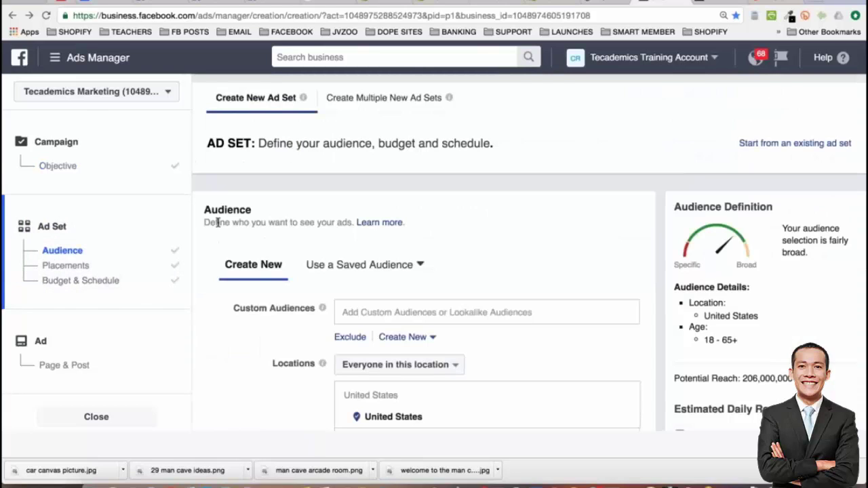
Target men only, aged 21 to 65+, bringing potential reach to 88,000,000
{"action": "scroll", "coordinate": [416, 302], "scroll_direction": "down", "scroll_amount": 4}
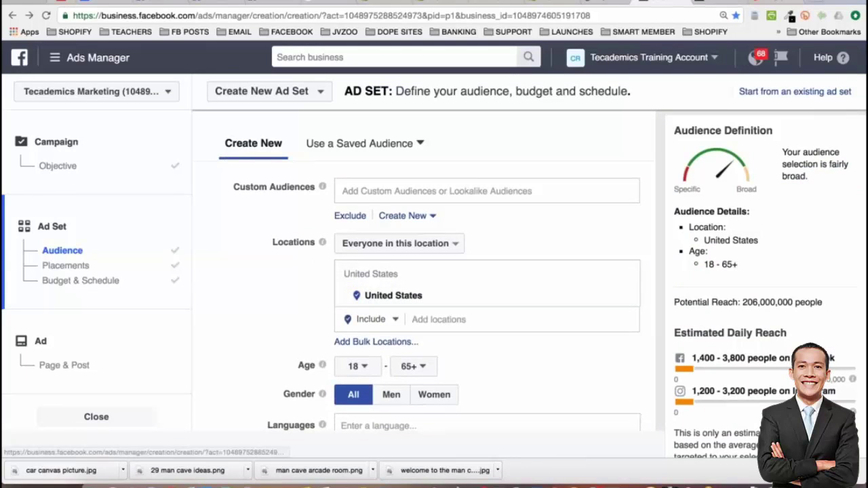
{"action": "scroll", "coordinate": [436, 304], "scroll_direction": "down", "scroll_amount": 3}
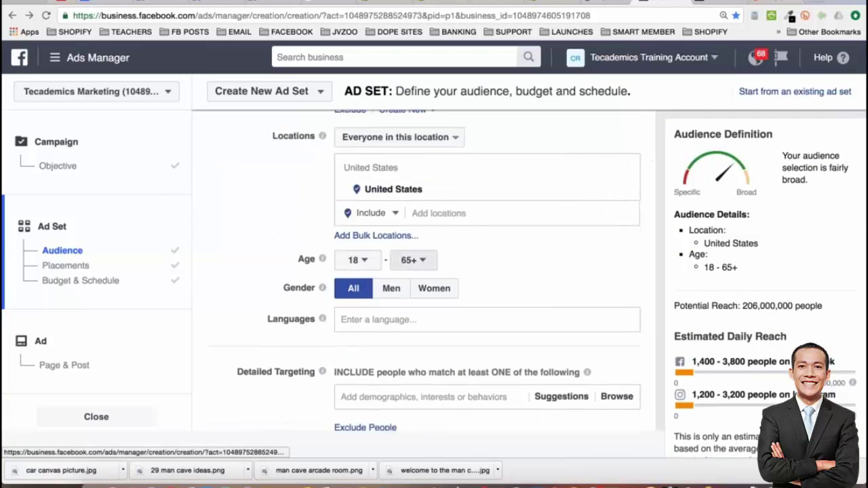
{"action": "left_click", "coordinate": [364, 263]}
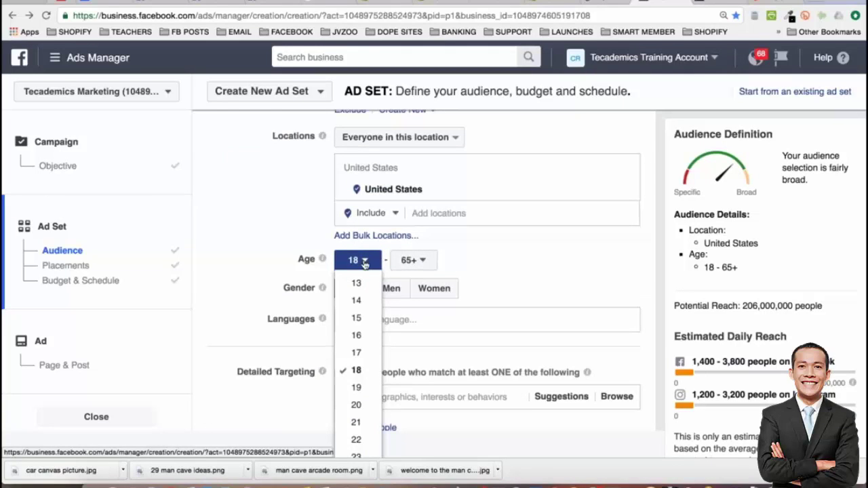
{"action": "left_click", "coordinate": [356, 422]}
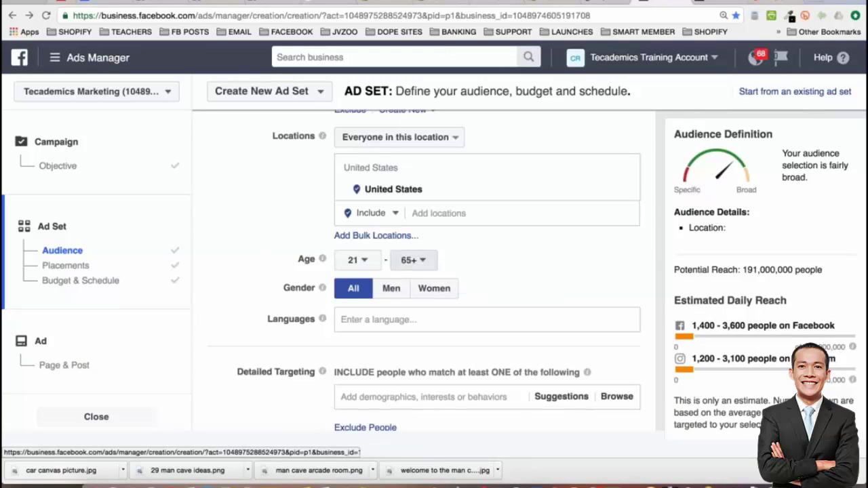
{"action": "left_click", "coordinate": [391, 289]}
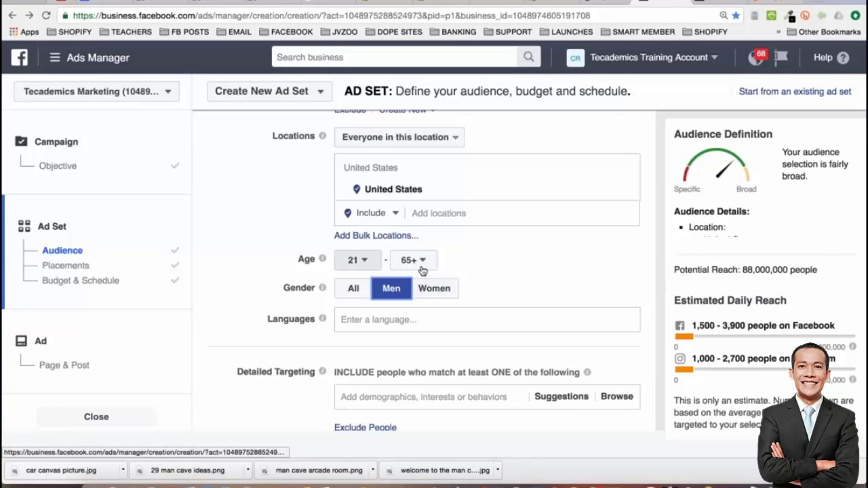
{"action": "left_click_drag", "start_coordinate": [742, 270], "coordinate": [827, 271]}
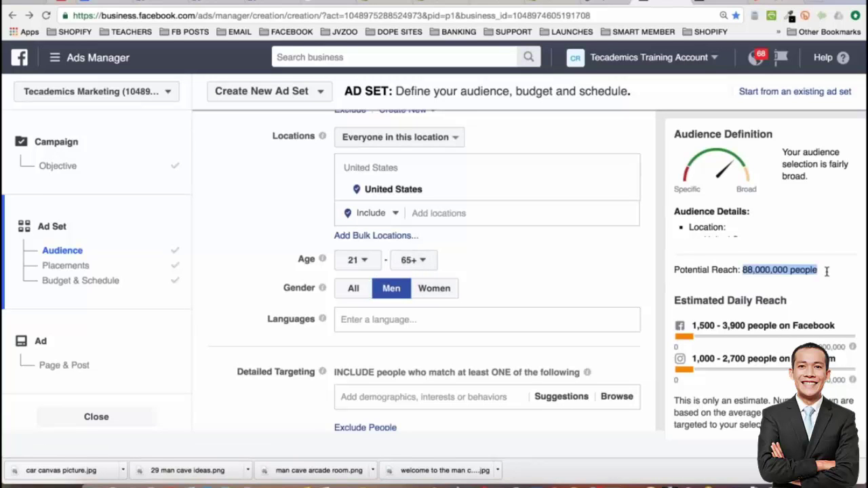
{"action": "left_click", "coordinate": [218, 274]}
{"action": "scroll", "coordinate": [218, 275], "scroll_direction": "down", "scroll_amount": 5}
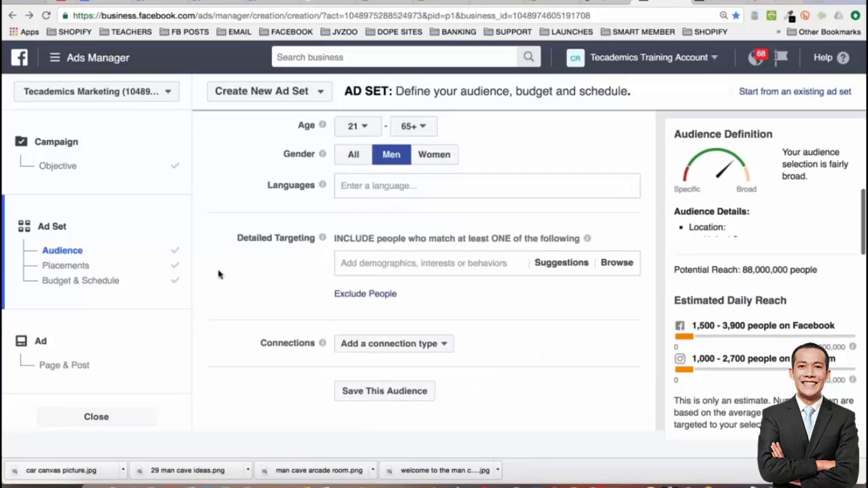
Add Bugatti as a detailed targeting interest
{"action": "left_click", "coordinate": [562, 256]}
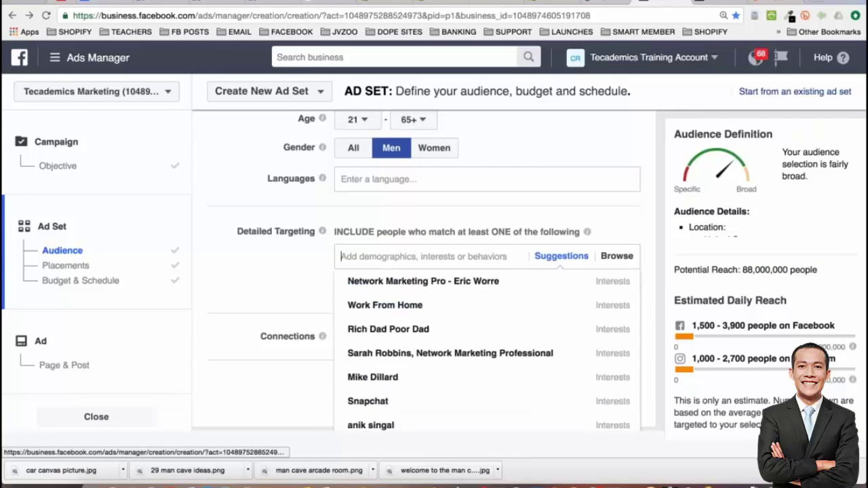
{"action": "type", "text": "bugatti"}
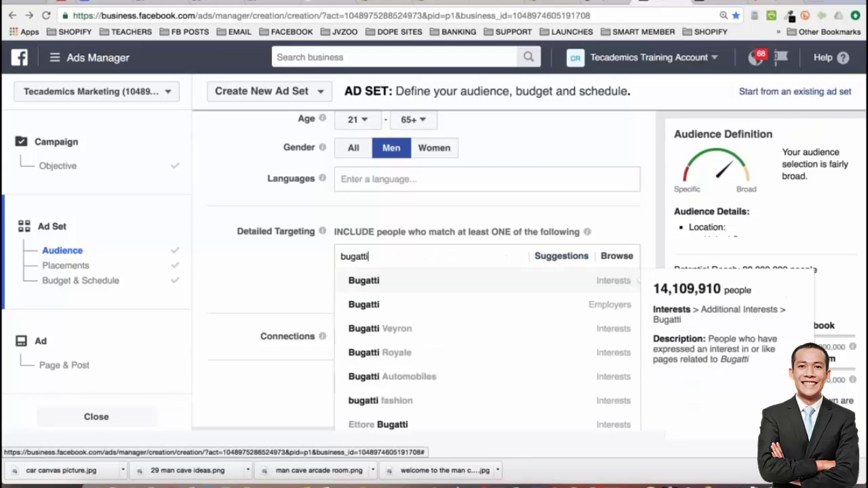
{"action": "left_click", "coordinate": [614, 281]}
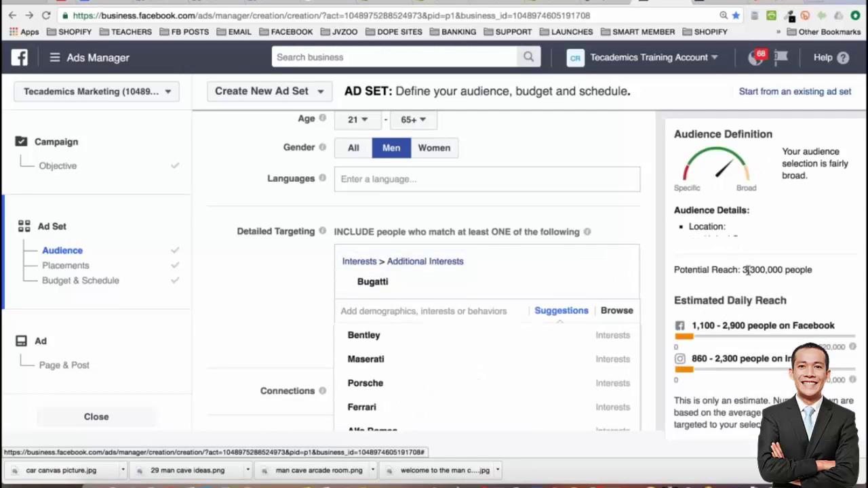
{"action": "left_click_drag", "start_coordinate": [742, 270], "coordinate": [812, 271]}
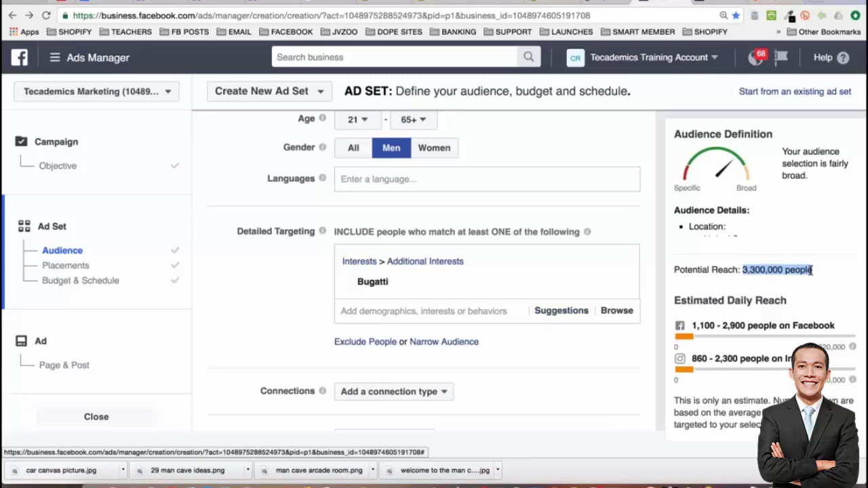
{"action": "left_click", "coordinate": [229, 319]}
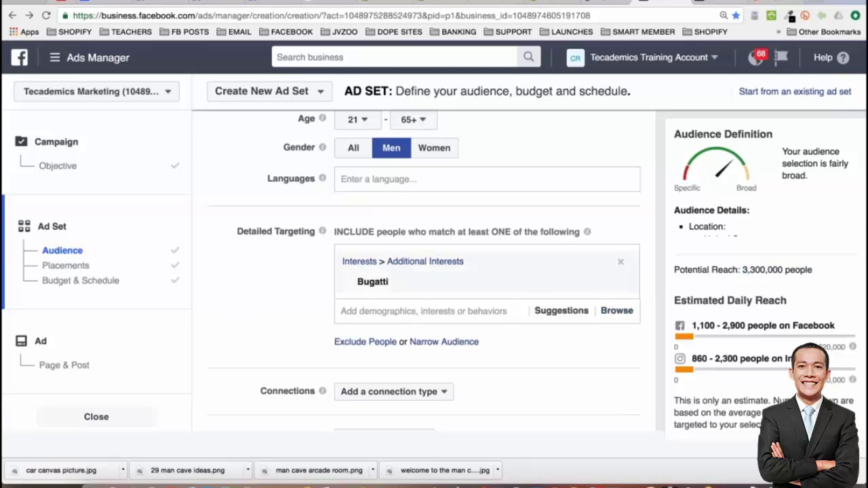
Highlight the 3,300,000 potential reach line to check the narrowed audience
{"action": "left_click_drag", "start_coordinate": [742, 269], "coordinate": [818, 269]}
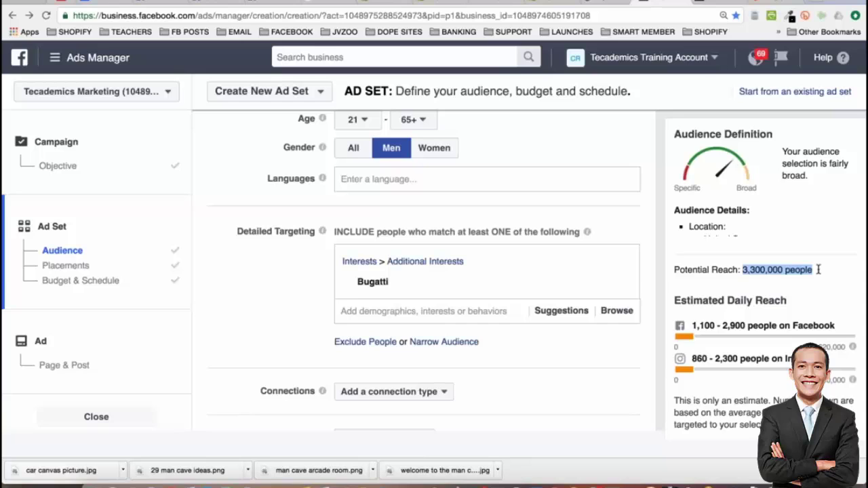
{"action": "triple_click", "coordinate": [751, 269]}
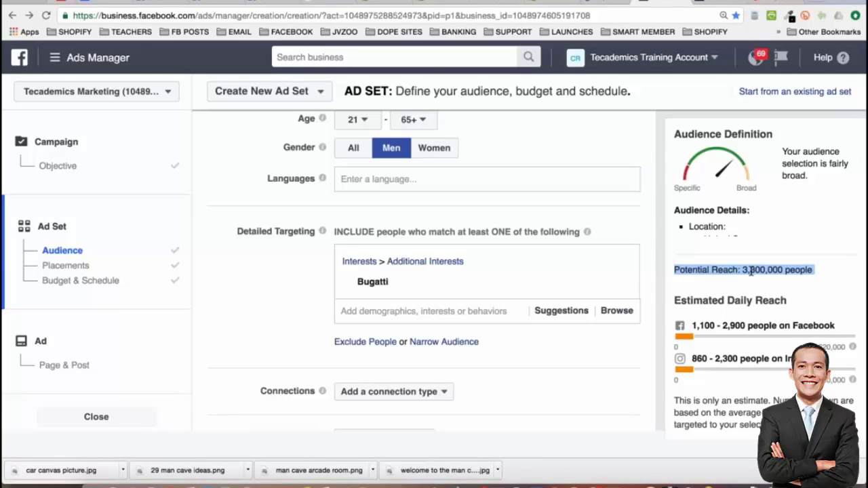
{"action": "left_click", "coordinate": [752, 270]}
{"action": "triple_click", "coordinate": [751, 270]}
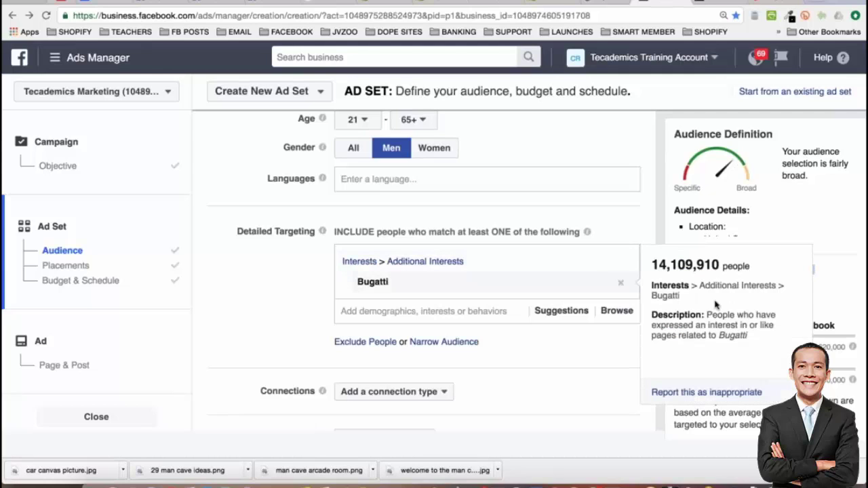
{"action": "triple_click", "coordinate": [780, 272]}
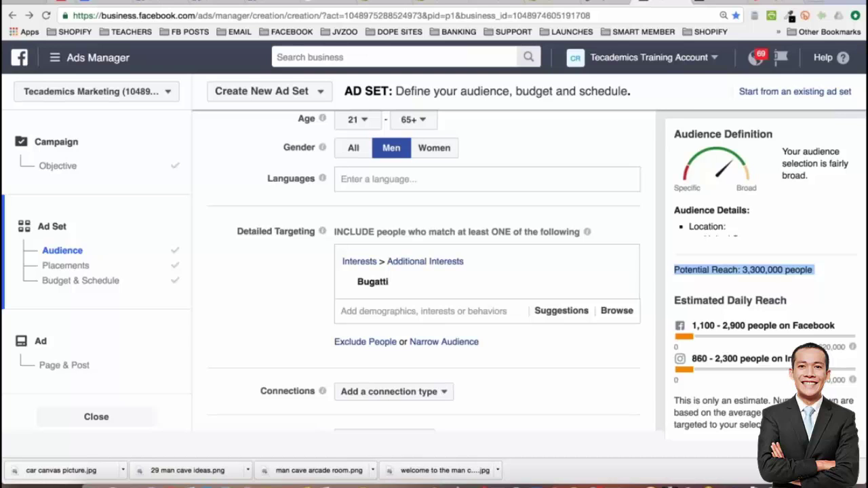
{"action": "mouse_move", "coordinate": [398, 287]}
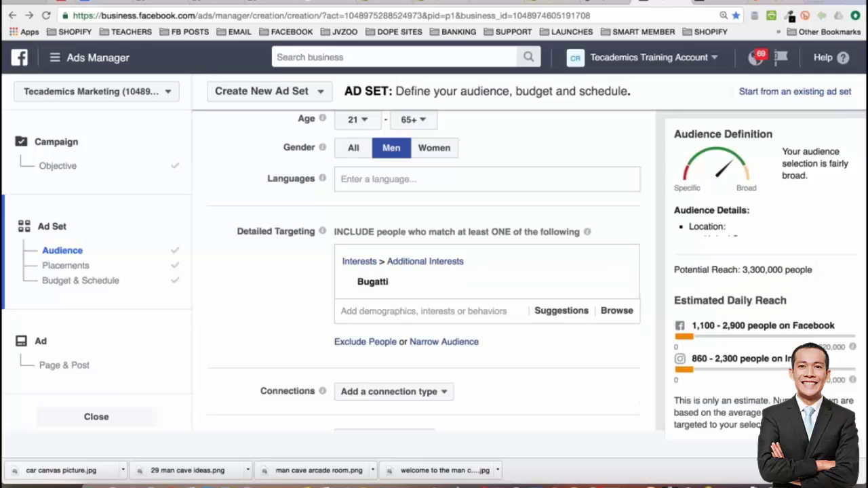
{"action": "triple_click", "coordinate": [763, 270]}
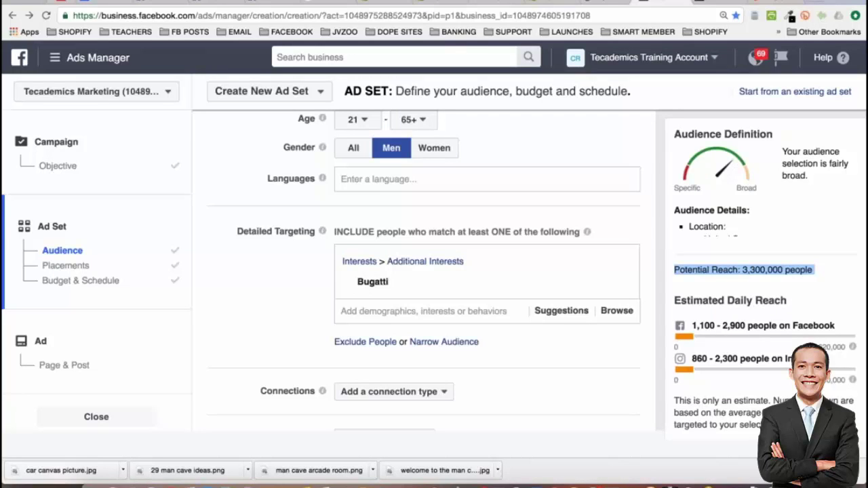
{"action": "left_click", "coordinate": [719, 3]}
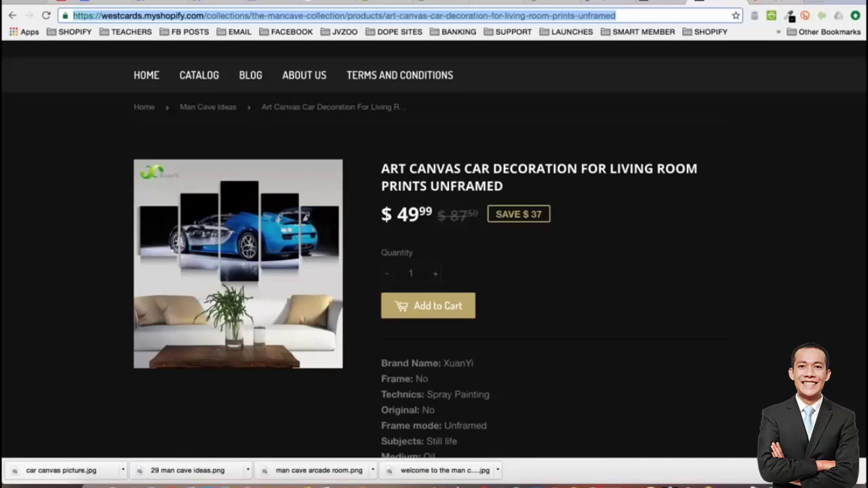
{"action": "left_click", "coordinate": [661, 4]}
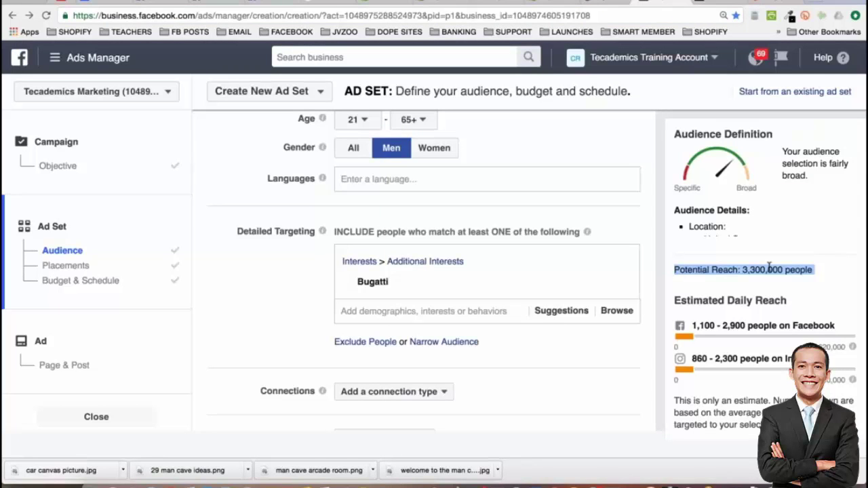
Add a must-also-match narrowing group containing the Bugatti interest
{"action": "left_click", "coordinate": [246, 339]}
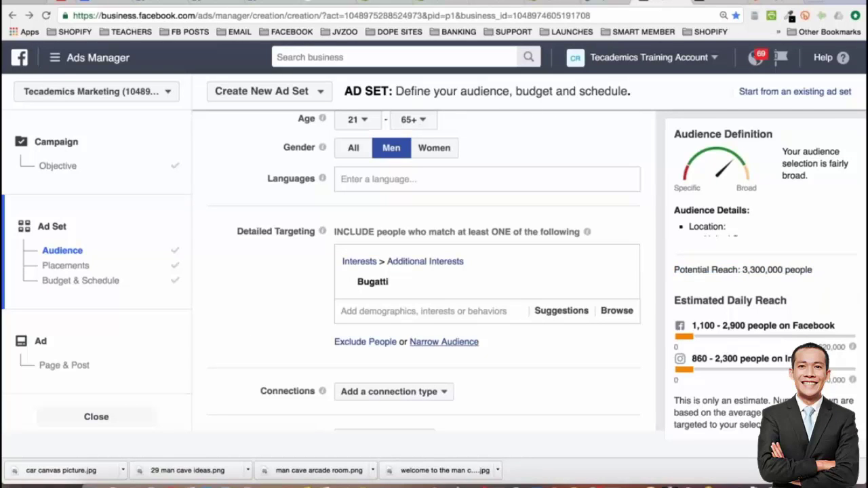
{"action": "left_click", "coordinate": [444, 343]}
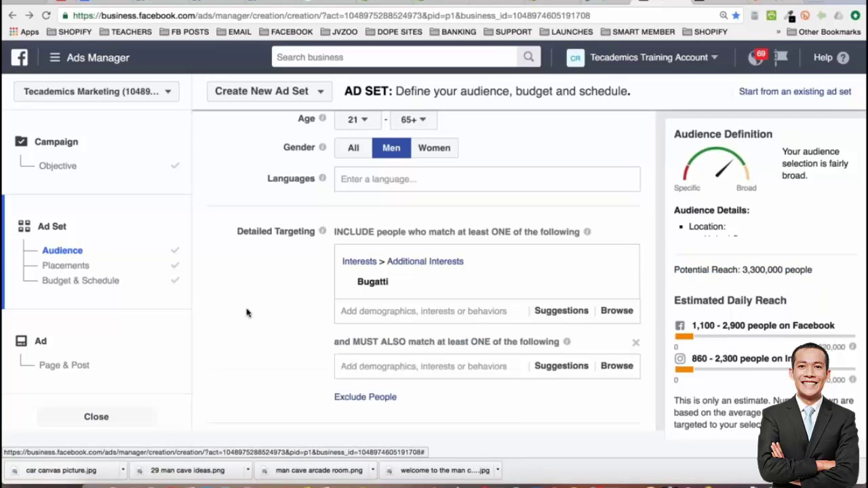
{"action": "scroll", "coordinate": [247, 312], "scroll_direction": "down", "scroll_amount": 2}
{"action": "left_click", "coordinate": [431, 293]}
{"action": "type", "text": "b"}
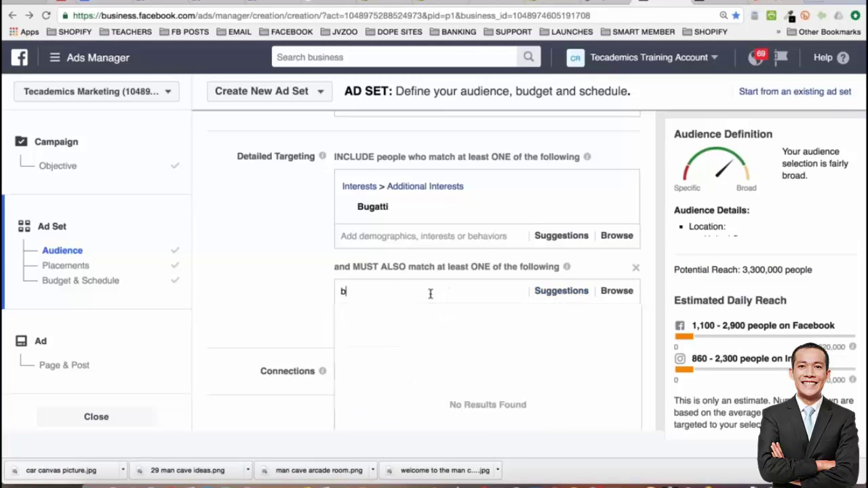
{"action": "type", "text": "ugatti"}
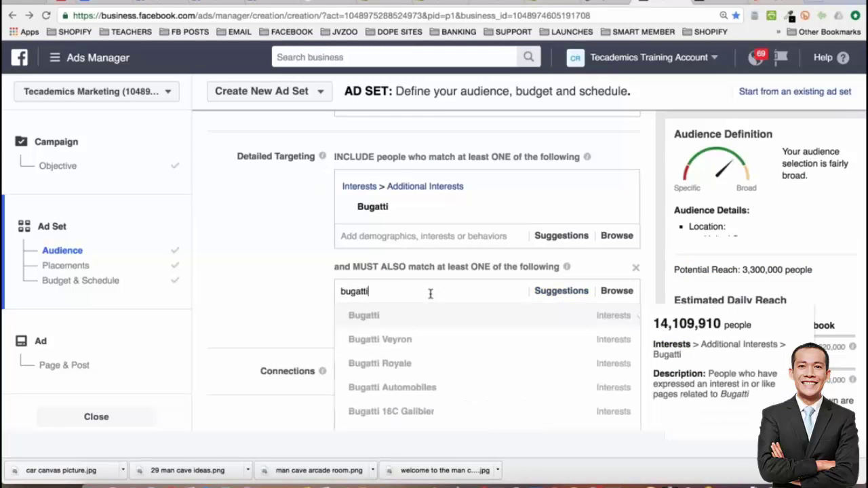
{"action": "left_click", "coordinate": [403, 314]}
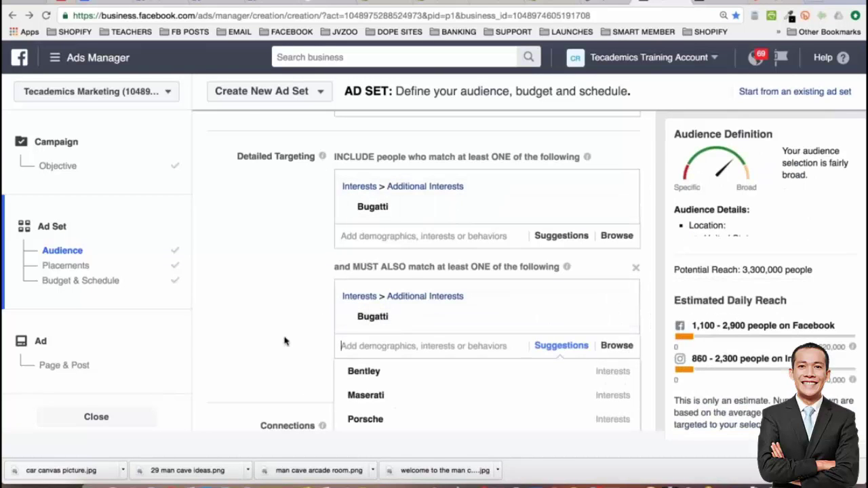
Browse the suggestions and search 'bugatti' again, showing matches like Bugatti Veyron and Bugatti Royale
{"action": "scroll", "coordinate": [366, 332], "scroll_direction": "down", "scroll_amount": 5}
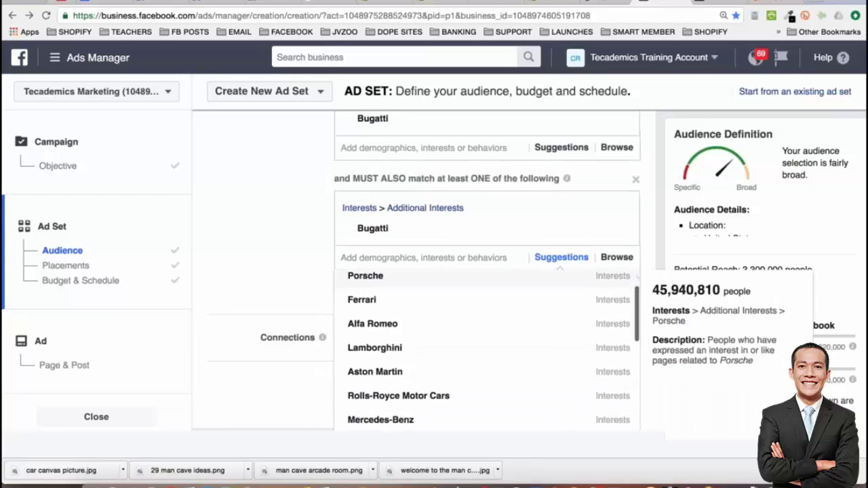
{"action": "scroll", "coordinate": [366, 333], "scroll_direction": "down", "scroll_amount": 5}
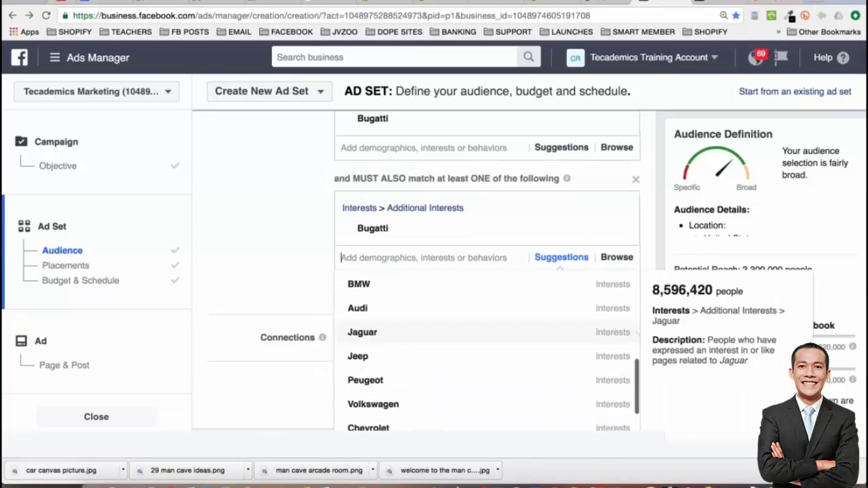
{"action": "scroll", "coordinate": [366, 332], "scroll_direction": "down", "scroll_amount": 5}
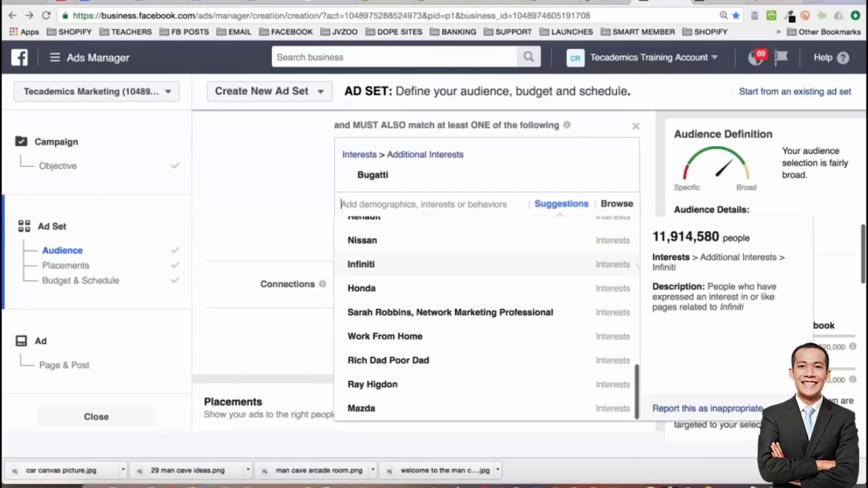
{"action": "scroll", "coordinate": [301, 243], "scroll_direction": "up", "scroll_amount": 3}
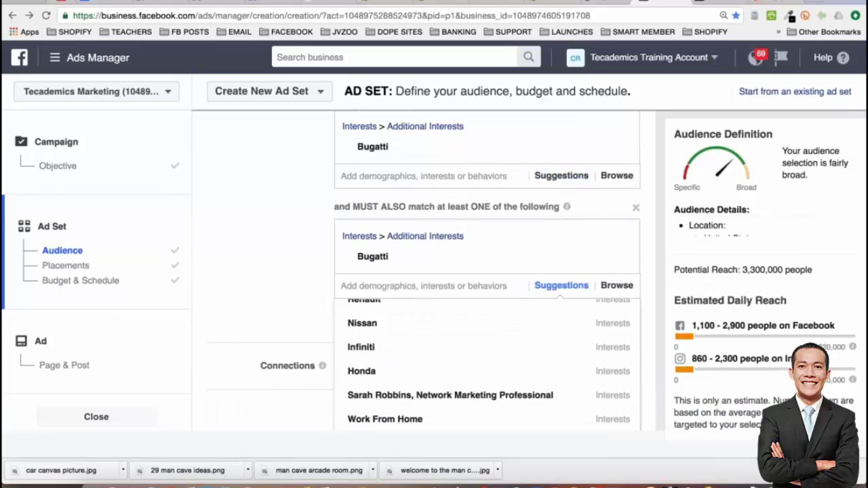
{"action": "type", "text": "bugatti"}
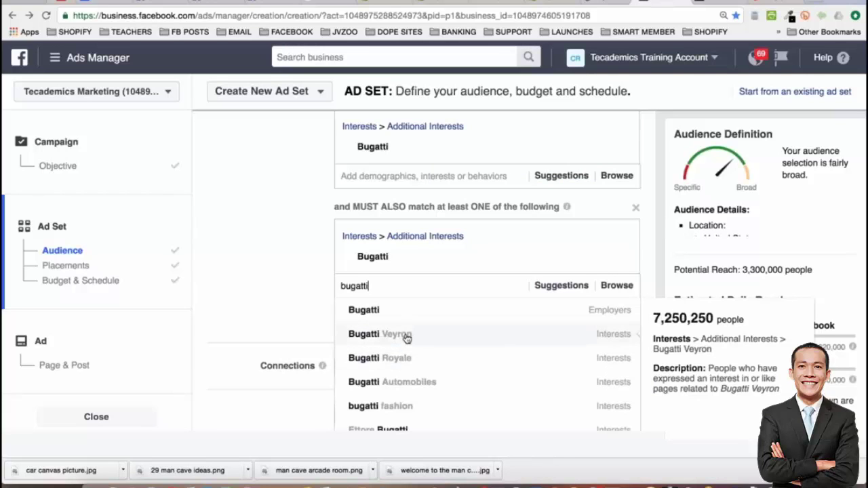
Remove the extra Bugatti Veyron included interest and the must-also Bugatti narrowing group
{"action": "left_click", "coordinate": [407, 341]}
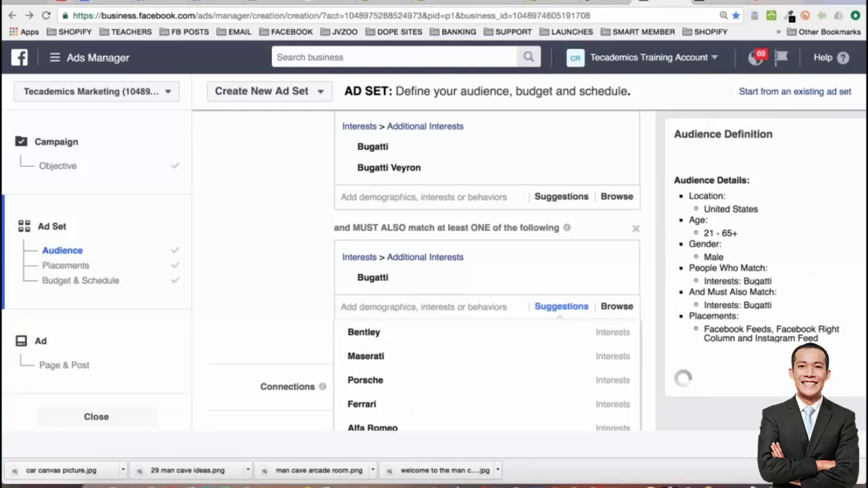
{"action": "left_click", "coordinate": [295, 285]}
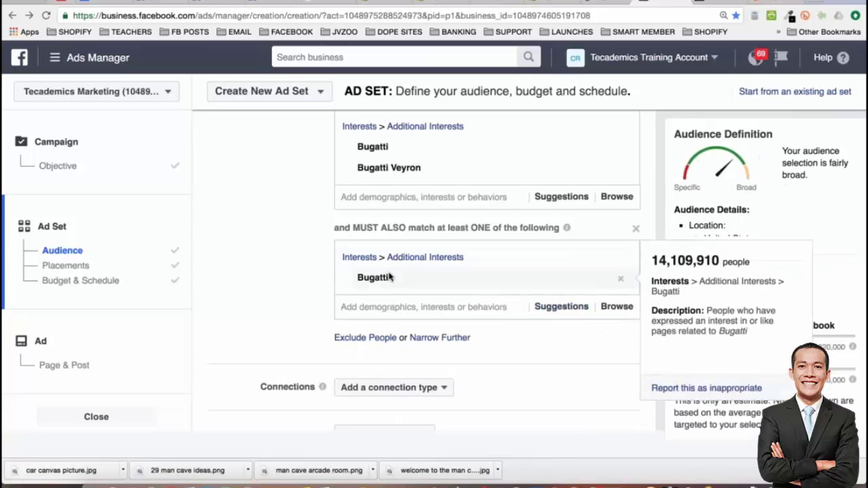
{"action": "scroll", "coordinate": [388, 277], "scroll_direction": "down", "scroll_amount": 1}
{"action": "scroll", "coordinate": [314, 237], "scroll_direction": "up", "scroll_amount": 2}
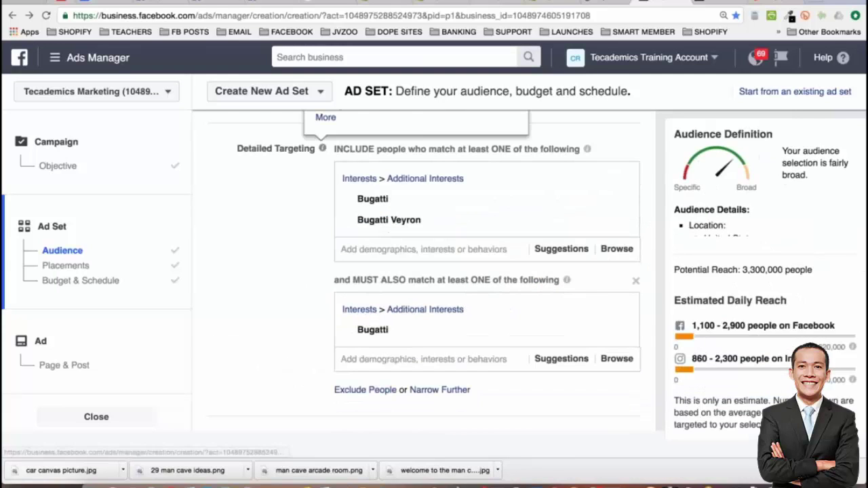
{"action": "mouse_move", "coordinate": [397, 220]}
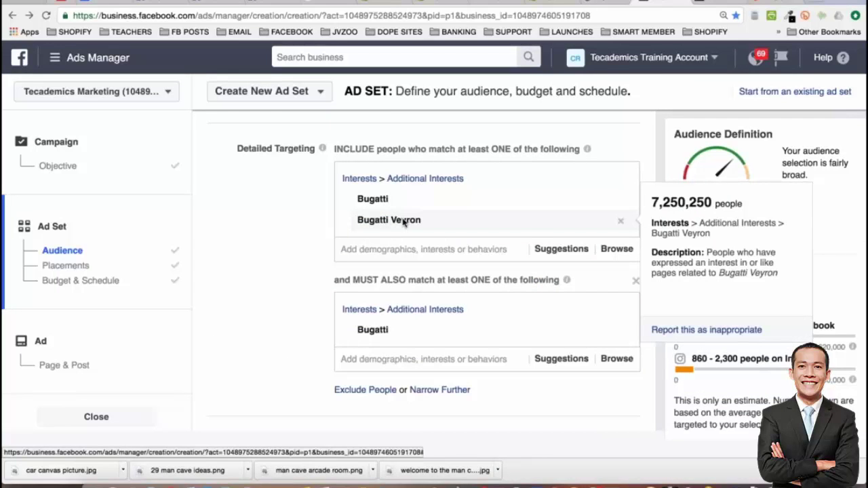
{"action": "left_click", "coordinate": [620, 221]}
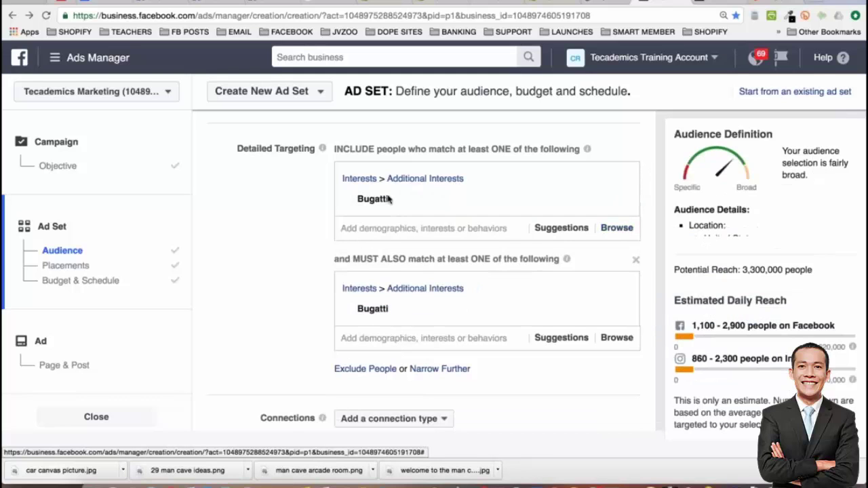
{"action": "mouse_move", "coordinate": [385, 321]}
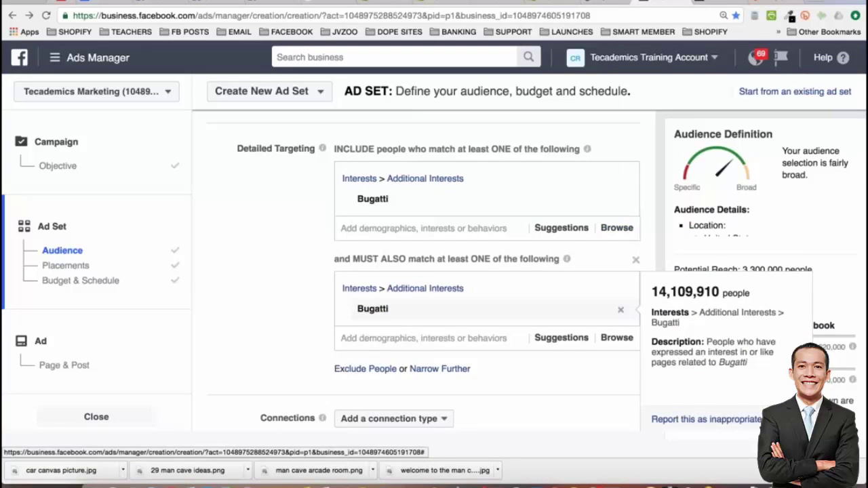
{"action": "left_click", "coordinate": [620, 310]}
Add a new narrowing group requiring Bugatti Veyron, bringing potential reach to 2,200,000 people
{"action": "left_click", "coordinate": [458, 259]}
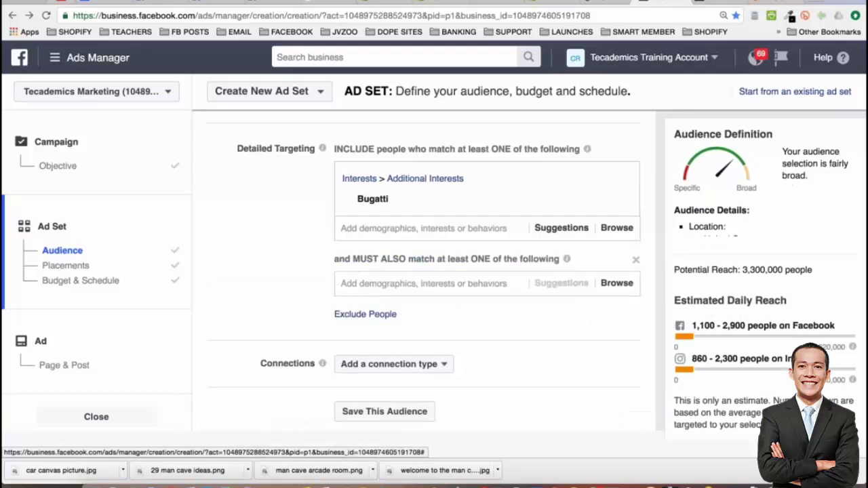
{"action": "left_click", "coordinate": [380, 283]}
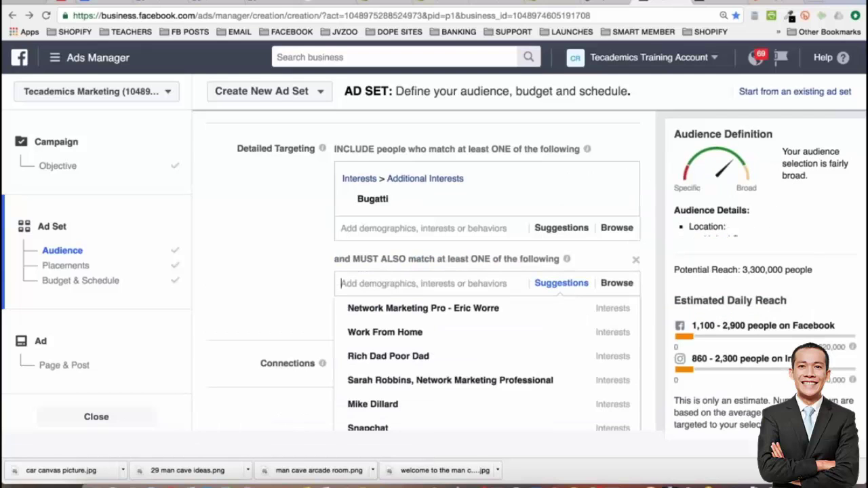
{"action": "type", "text": "bugatti"}
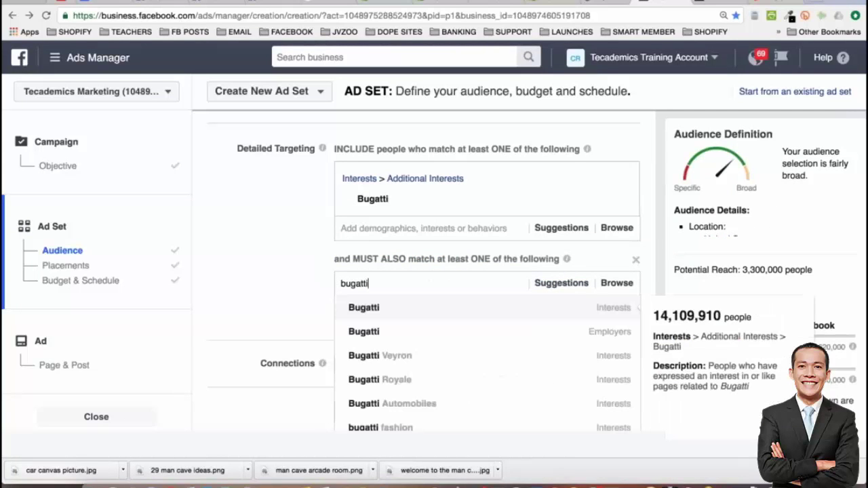
{"action": "left_click", "coordinate": [400, 353]}
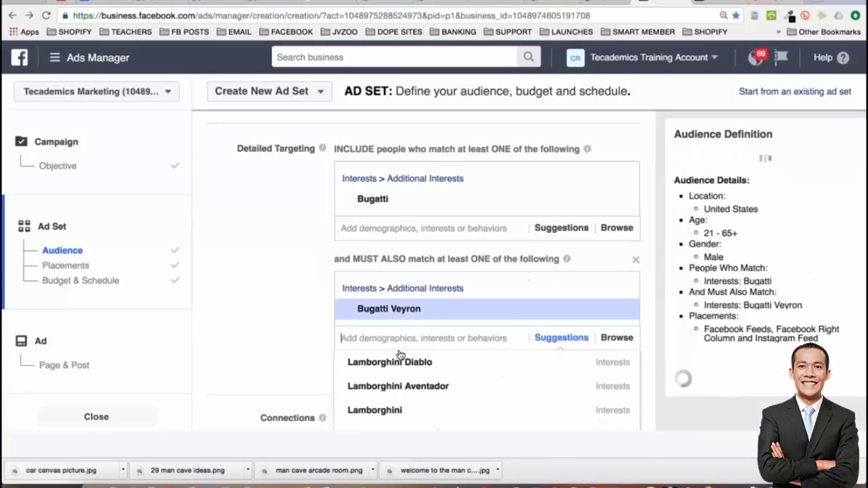
{"action": "left_click", "coordinate": [296, 288]}
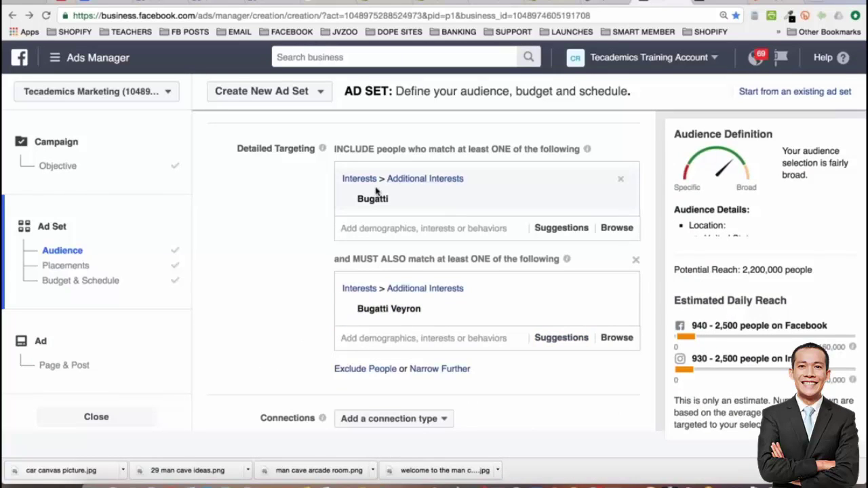
{"action": "left_click_drag", "start_coordinate": [745, 269], "coordinate": [812, 270]}
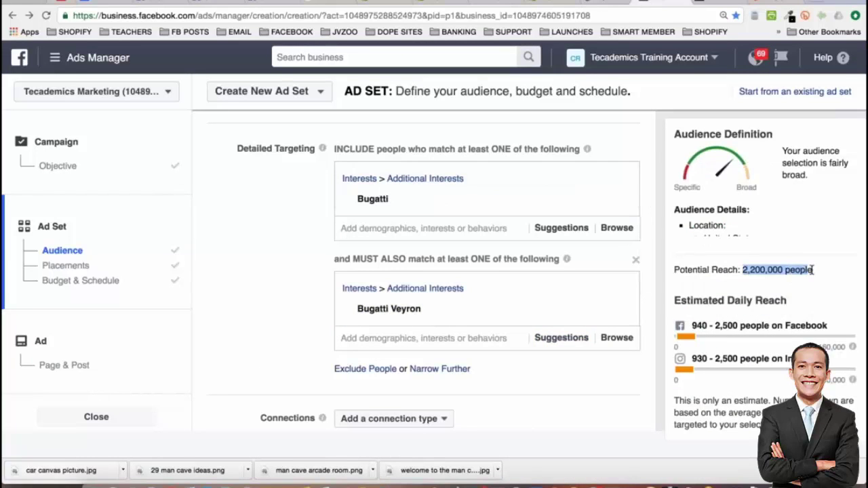
Highlight the 2,200,000 people potential reach figure to review it
{"action": "left_click", "coordinate": [287, 228]}
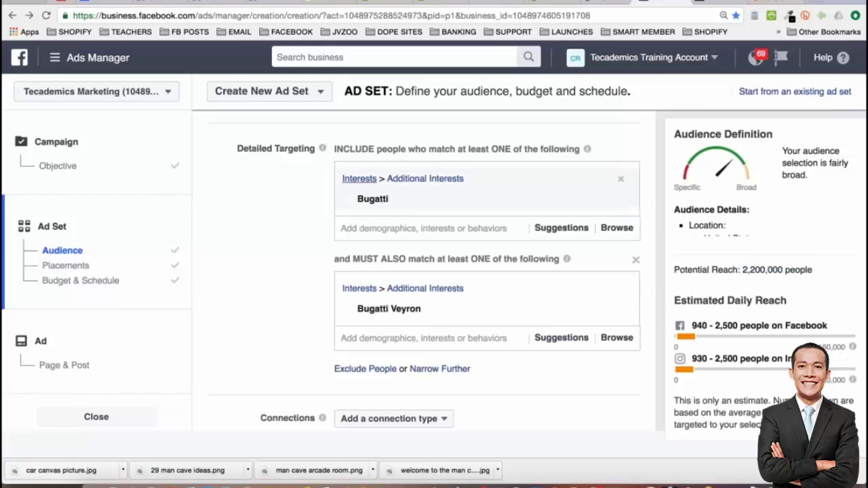
{"action": "mouse_move", "coordinate": [373, 196]}
{"action": "mouse_move", "coordinate": [399, 311]}
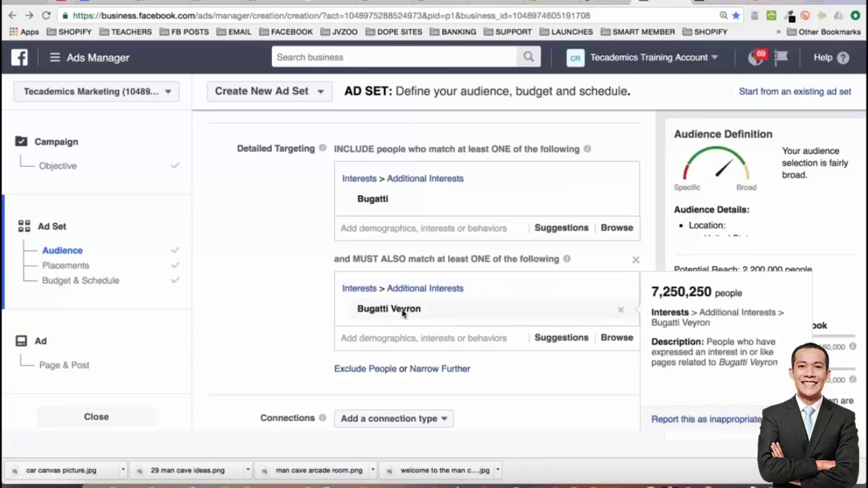
{"action": "left_click_drag", "start_coordinate": [743, 271], "coordinate": [812, 270]}
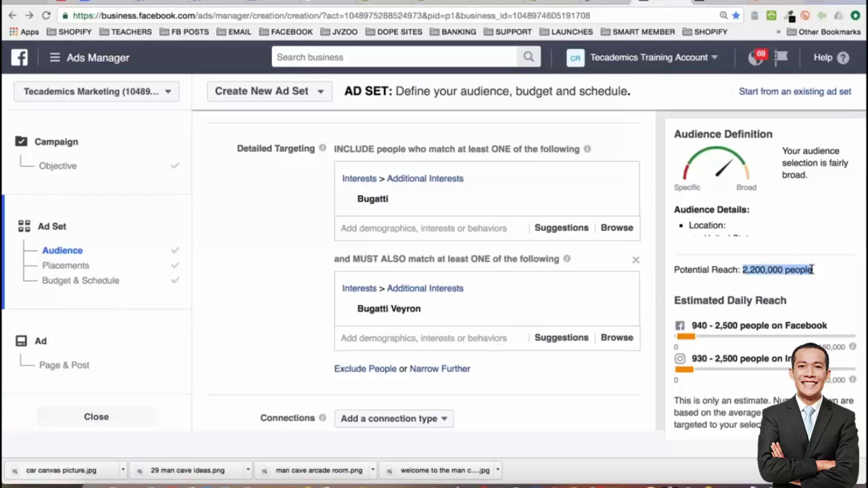
{"action": "left_click", "coordinate": [280, 327]}
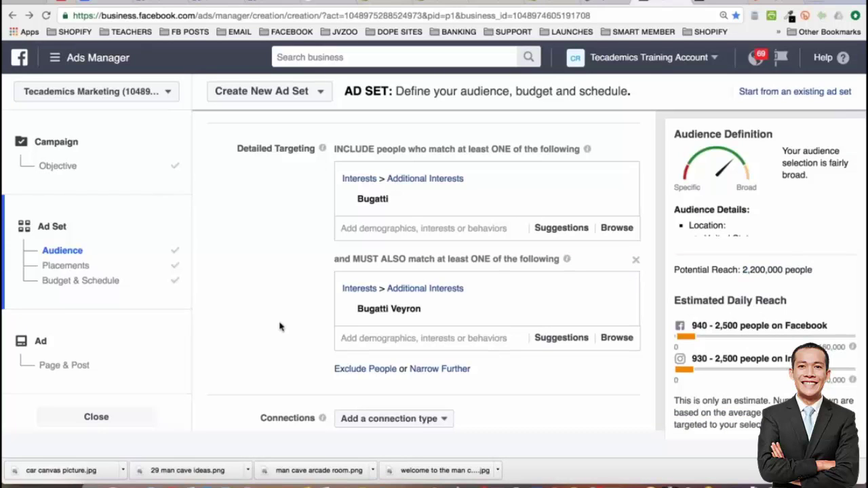
Search 'bugatti' in the narrowing group and browse matches like Bugatti EB110 and Veyron Super Sport
{"action": "left_click", "coordinate": [401, 337]}
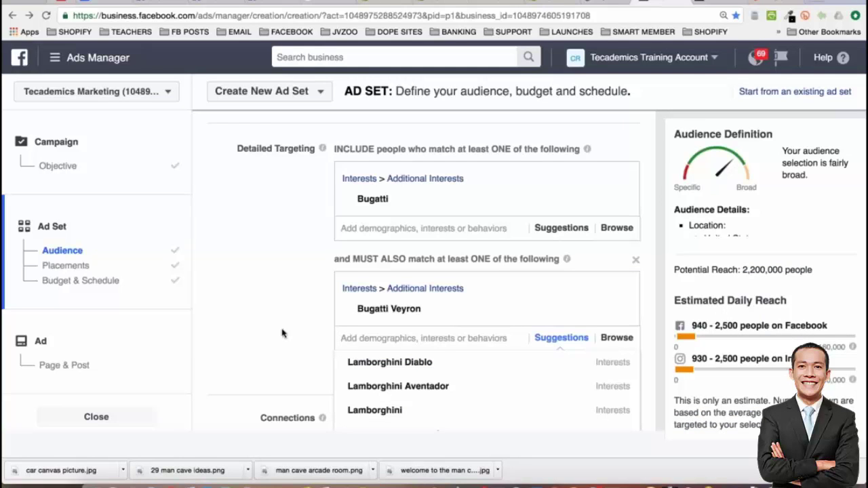
{"action": "type", "text": "bugatti"}
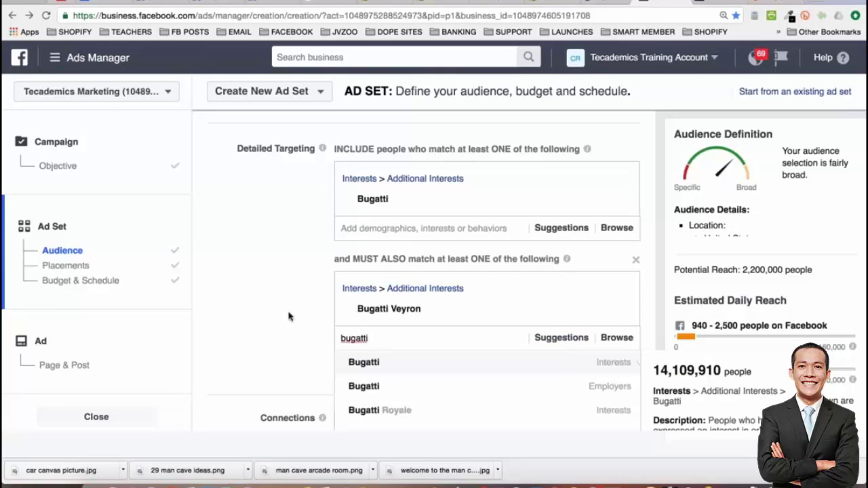
{"action": "scroll", "coordinate": [290, 309], "scroll_direction": "down", "scroll_amount": 1}
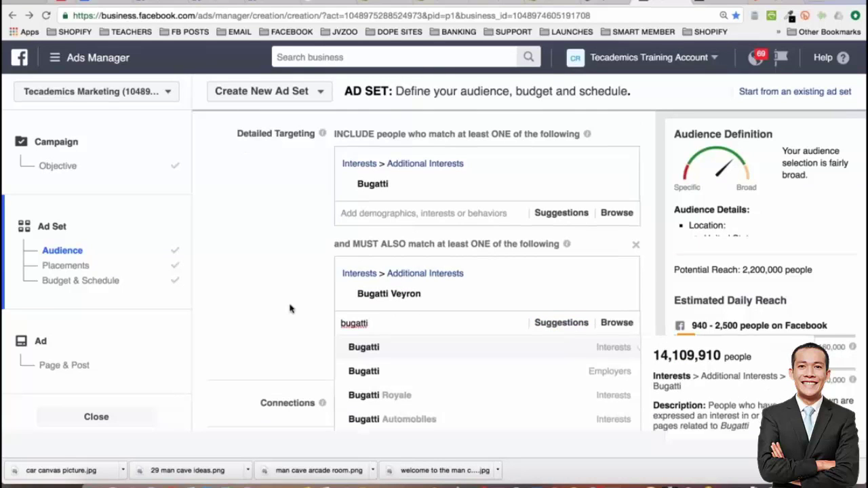
{"action": "scroll", "coordinate": [290, 308], "scroll_direction": "down", "scroll_amount": 5}
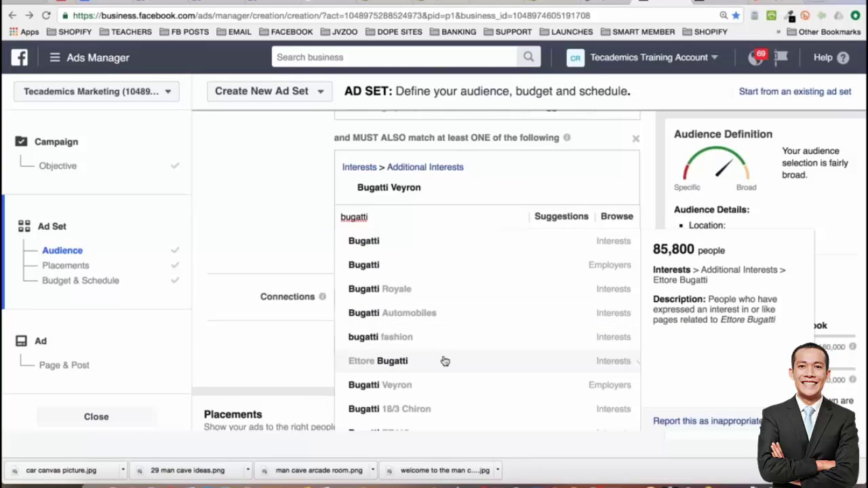
{"action": "scroll", "coordinate": [444, 360], "scroll_direction": "down", "scroll_amount": 6}
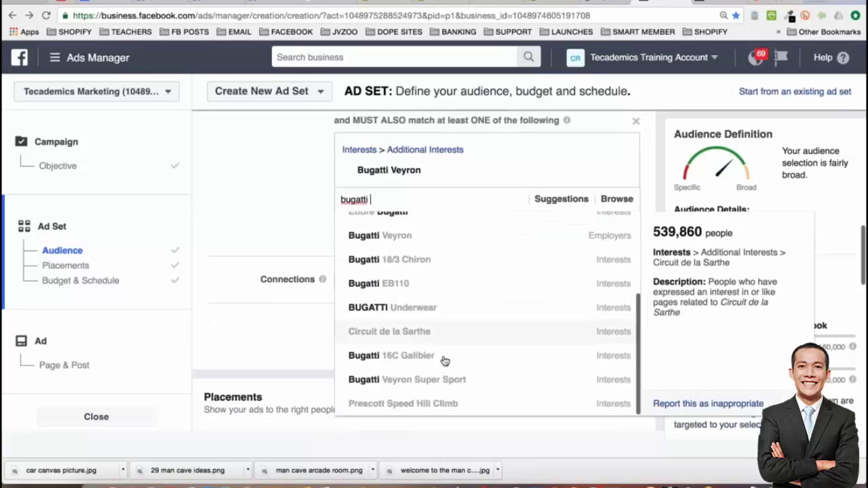
{"action": "scroll", "coordinate": [444, 360], "scroll_direction": "down", "scroll_amount": 2}
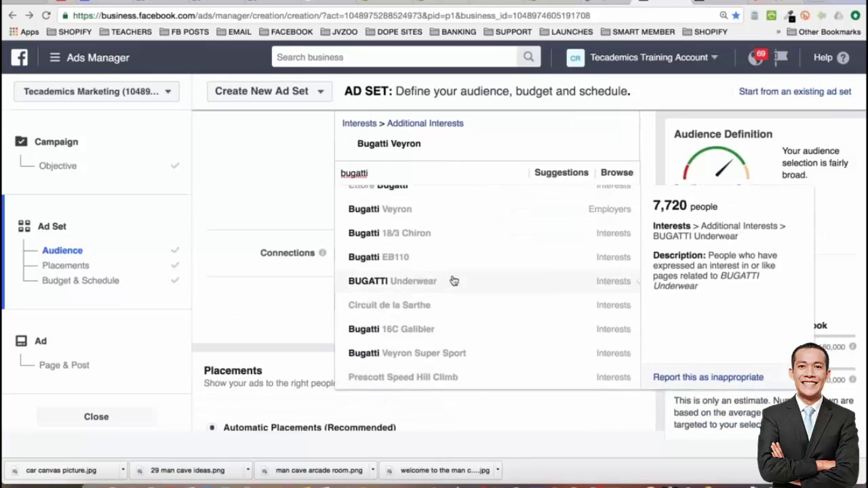